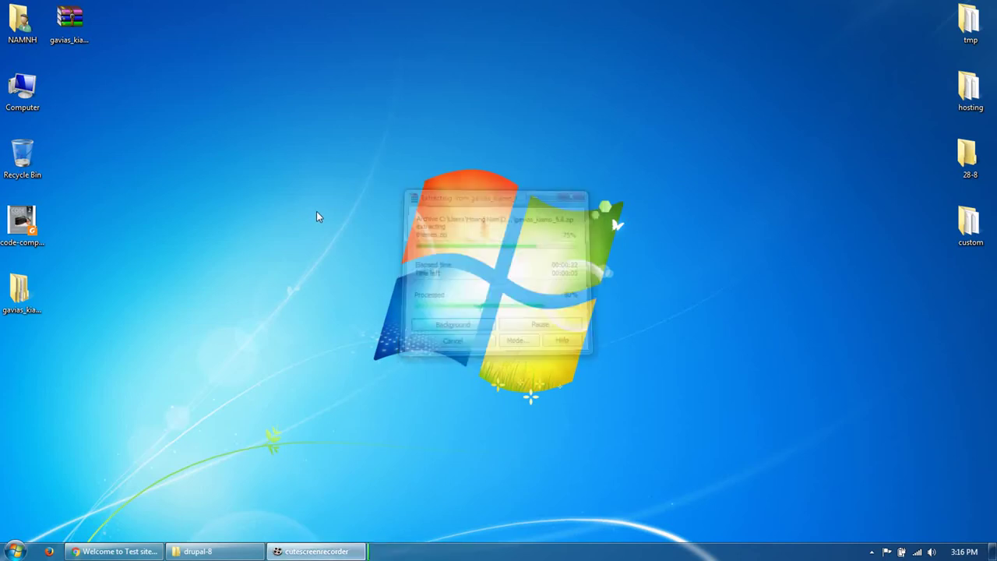
Step: Open the extracted gavias_kiamo_full folder and examine its installation folders and ZIP archives one by one
{"action": "double_click", "coordinate": [23, 300]}
{"action": "left_click", "coordinate": [199, 84]}
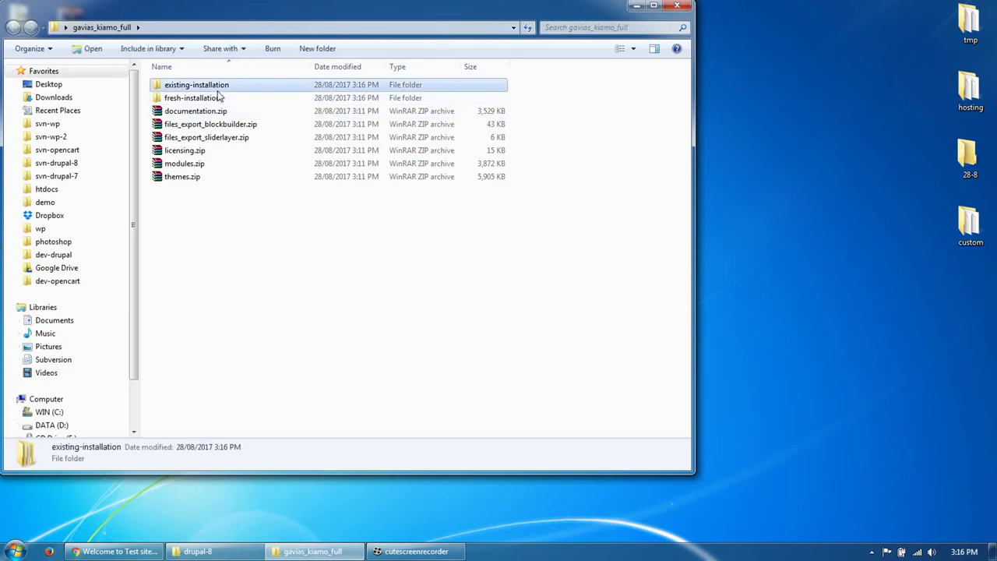
{"action": "left_click", "coordinate": [202, 98]}
{"action": "left_click", "coordinate": [204, 111]}
{"action": "left_click", "coordinate": [206, 125]}
{"action": "left_click", "coordinate": [205, 138]}
{"action": "left_click", "coordinate": [197, 150]}
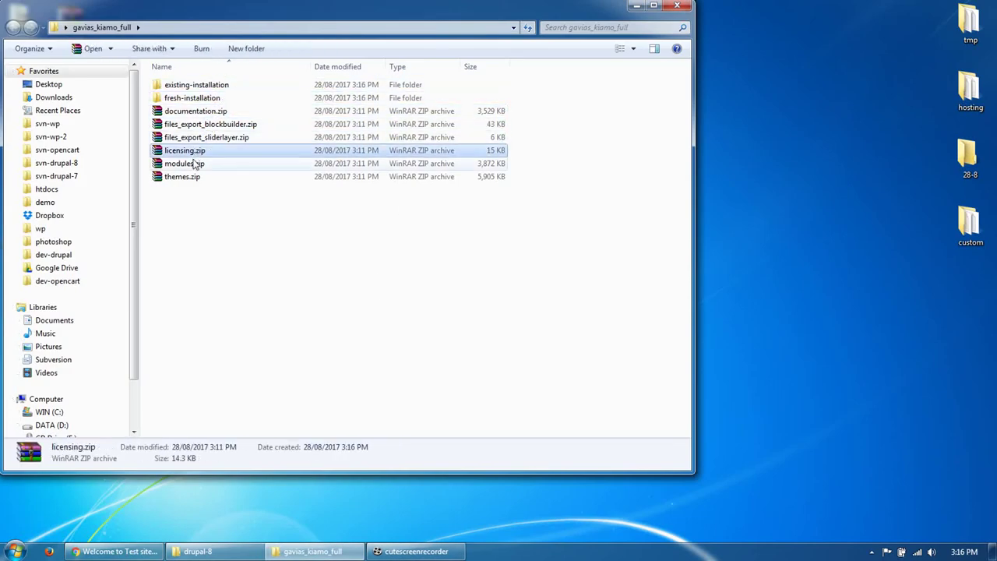
{"action": "left_click", "coordinate": [191, 163]}
{"action": "left_click", "coordinate": [184, 178]}
{"action": "left_click", "coordinate": [198, 85]}
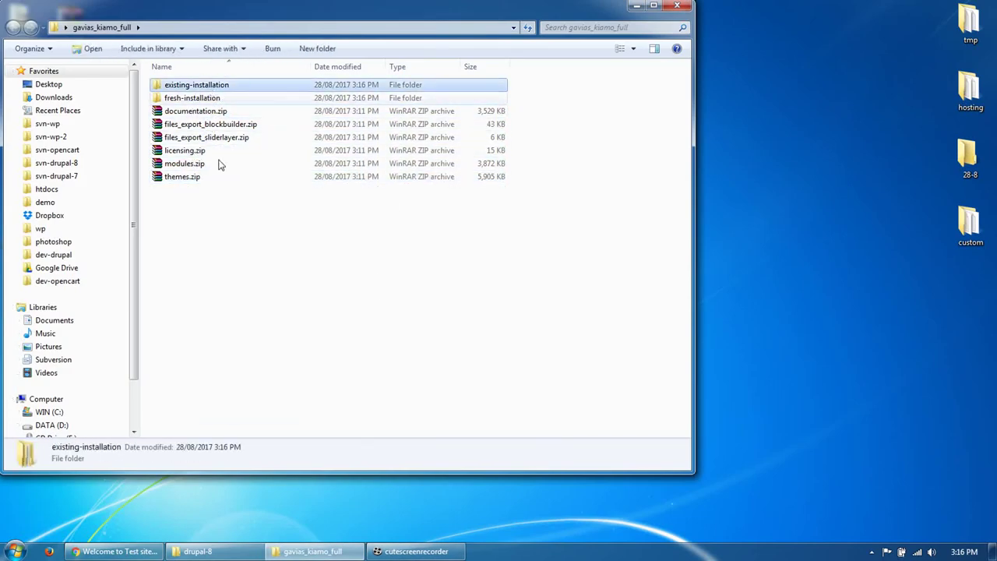
{"action": "left_click", "coordinate": [261, 300]}
Step: Switch to Chrome to view the Drupal test site, and bring up its drupal-8 root folder in Windows Explorer
{"action": "left_click", "coordinate": [117, 551]}
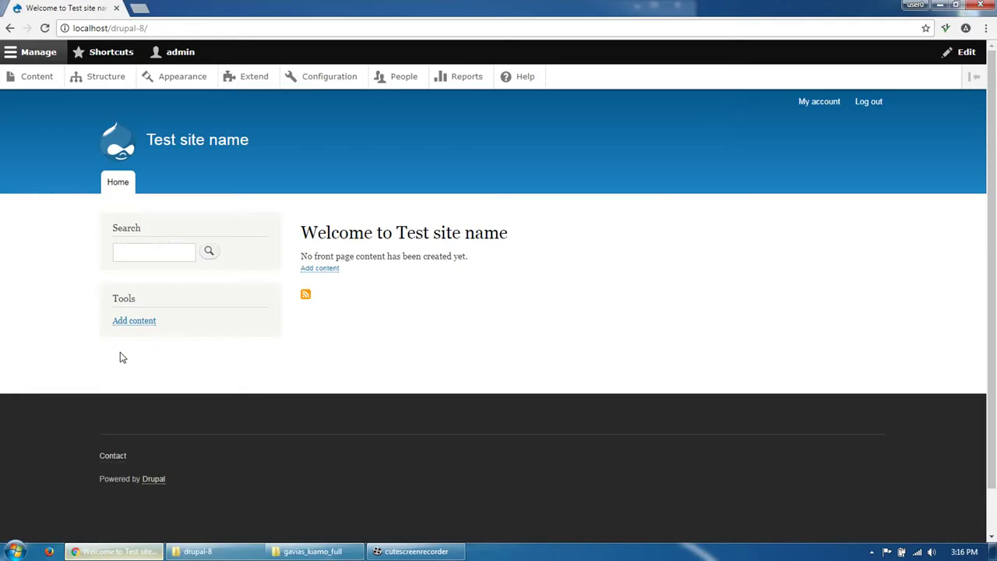
{"action": "left_click", "coordinate": [183, 143]}
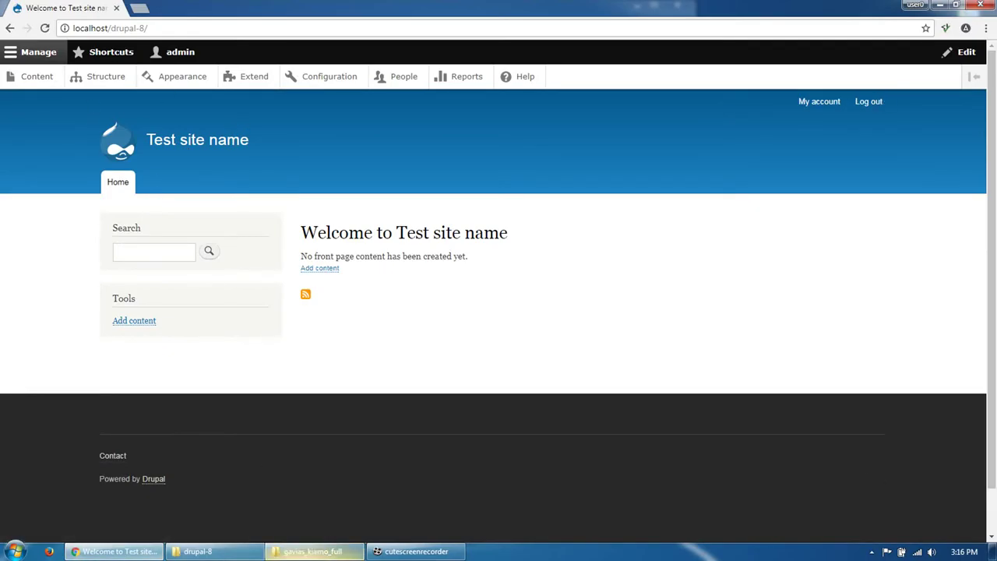
{"action": "left_click", "coordinate": [238, 555]}
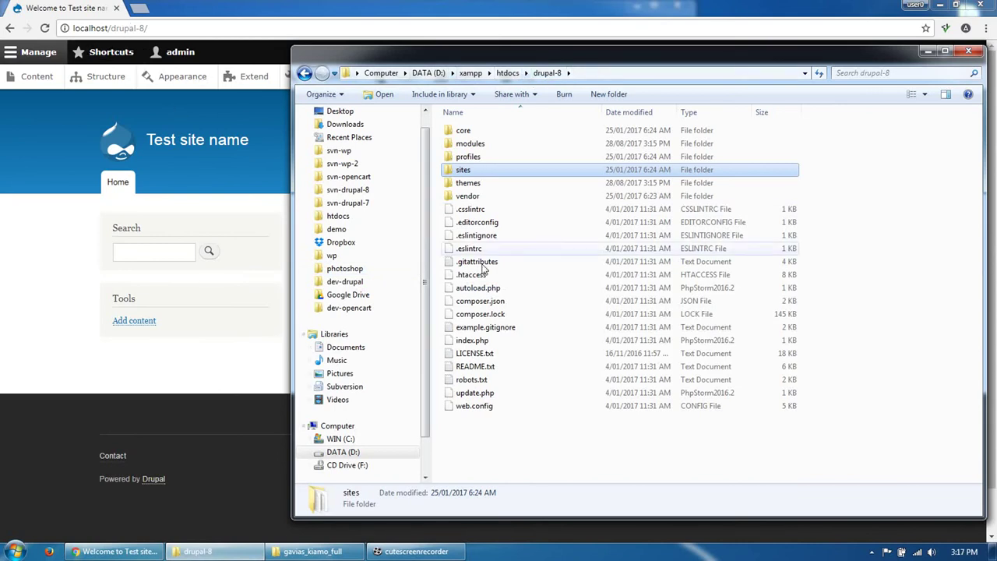
Step: Copy all module folders from existing-installation\modules in gavias_kiamo_full into the modules folder of drupal-8
{"action": "left_click", "coordinate": [311, 552]}
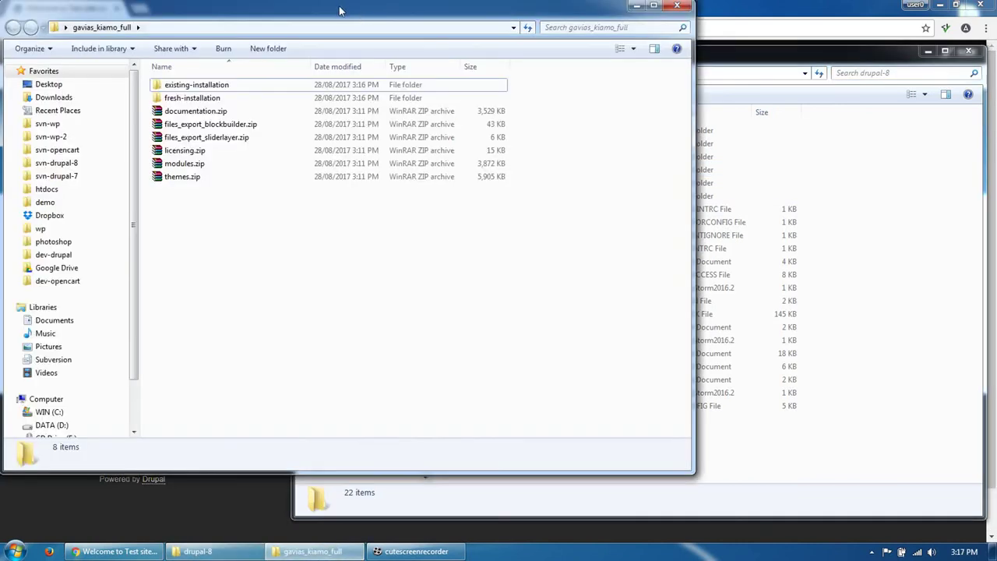
{"action": "left_click_drag", "start_coordinate": [345, 11], "coordinate": [306, 127]}
{"action": "double_click", "coordinate": [152, 187]}
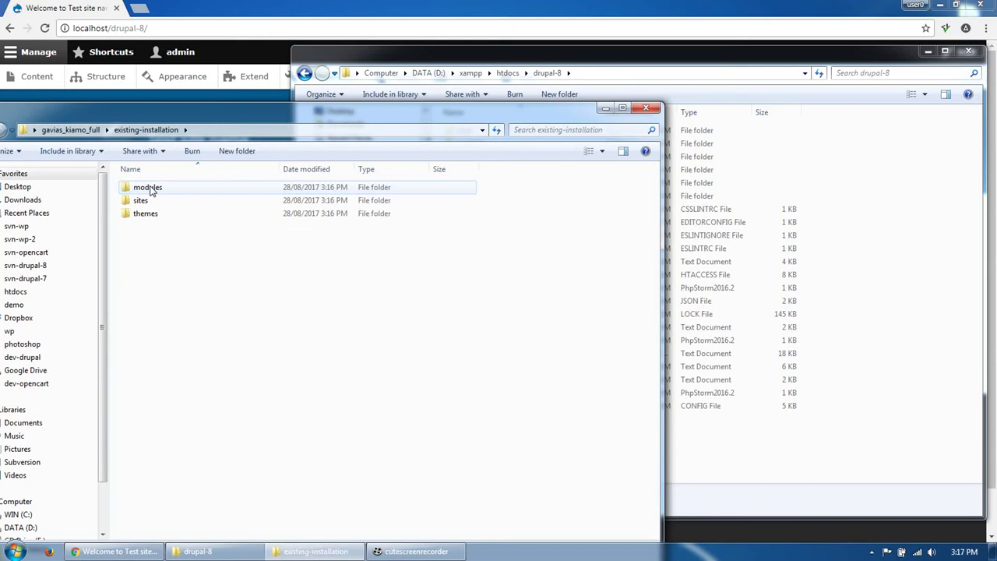
{"action": "left_click", "coordinate": [152, 191]}
{"action": "double_click", "coordinate": [151, 190]}
{"action": "left_click", "coordinate": [167, 189]}
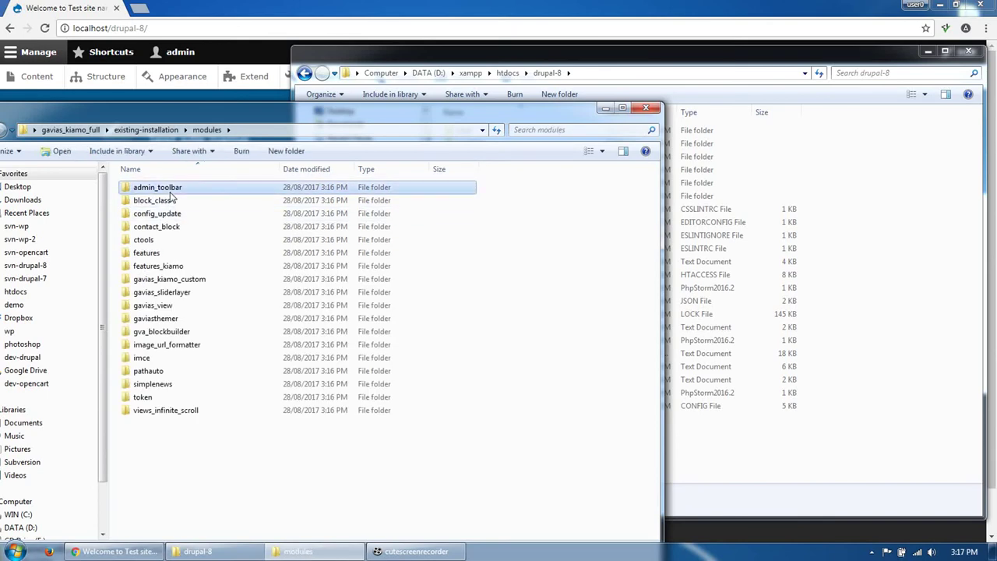
{"action": "key", "text": "ctrl+a"}
{"action": "left_click", "coordinate": [844, 216]}
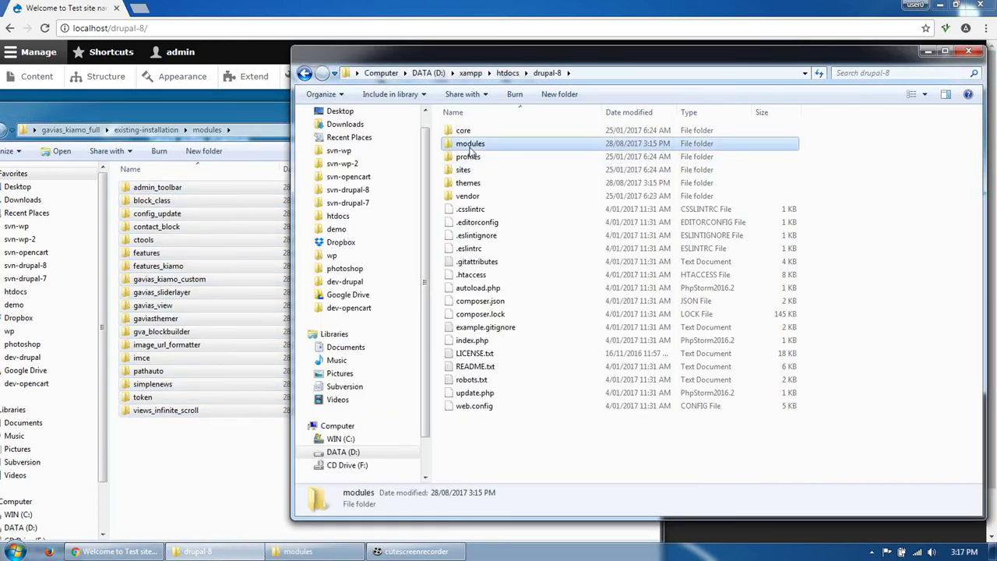
{"action": "double_click", "coordinate": [466, 140]}
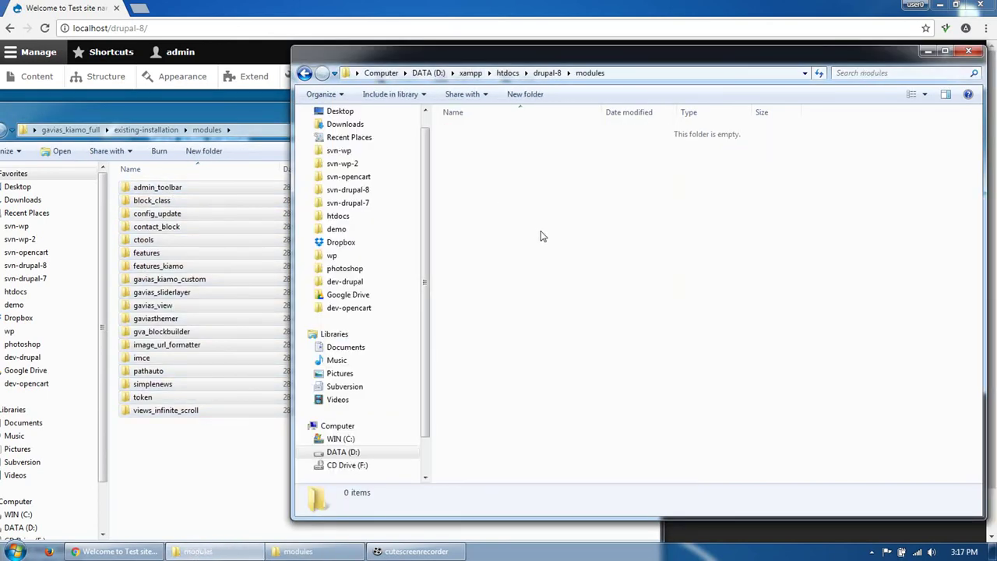
{"action": "key", "text": "ctrl+v"}
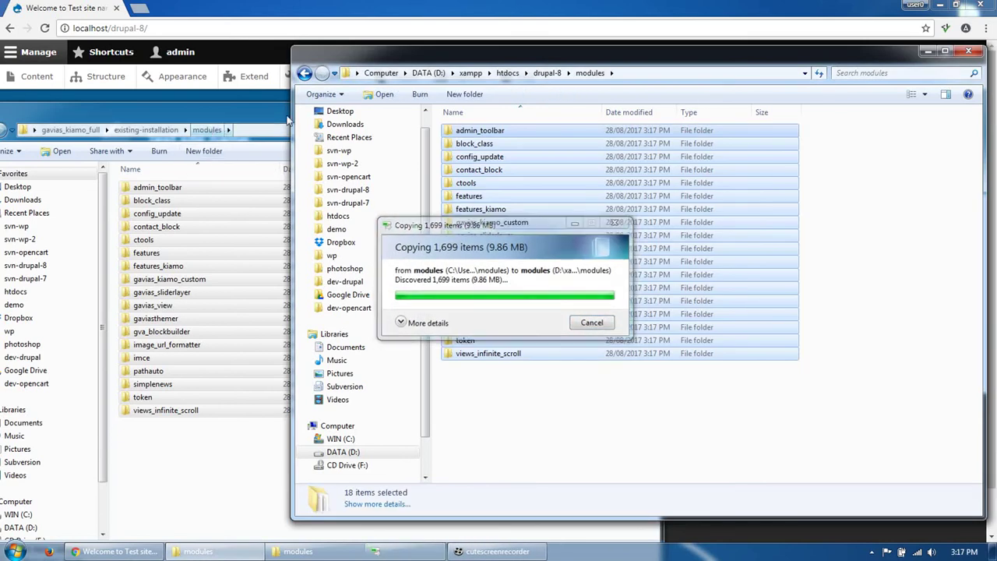
{"action": "left_click", "coordinate": [856, 174]}
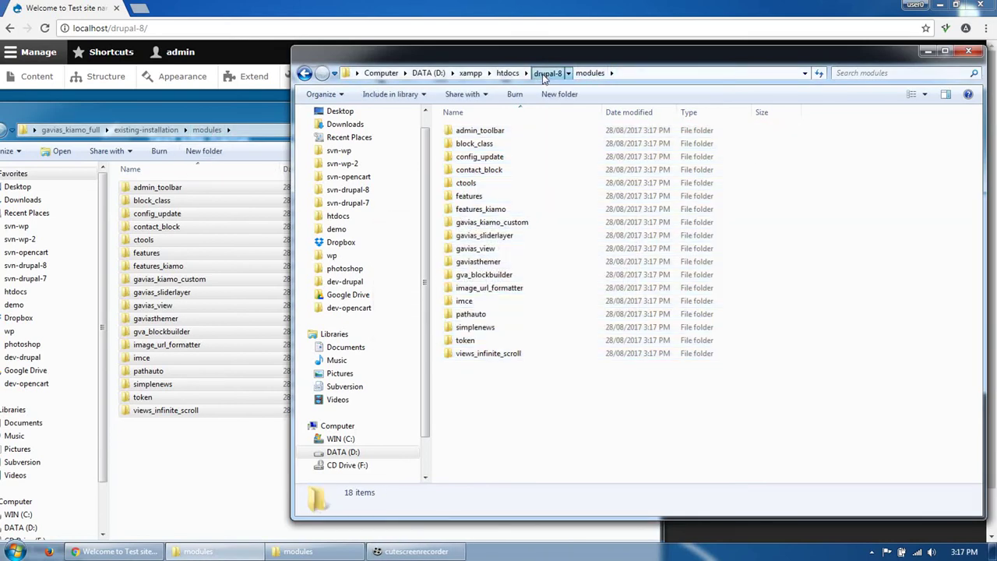
Step: Copy the gavias_kiamo theme folder from existing-installation\themes into the themes folder of drupal-8
{"action": "left_click", "coordinate": [545, 74]}
{"action": "double_click", "coordinate": [468, 184]}
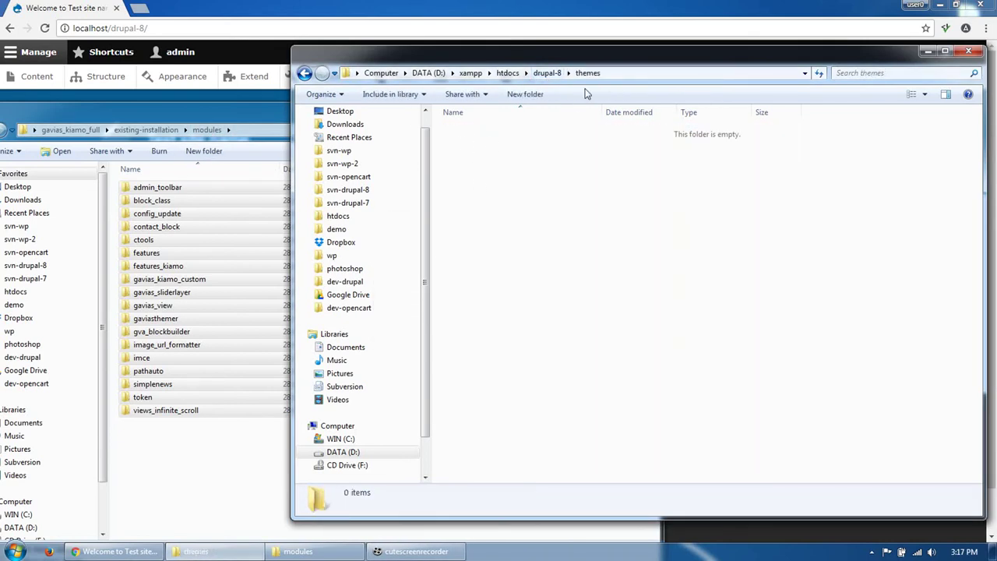
{"action": "left_click", "coordinate": [145, 129]}
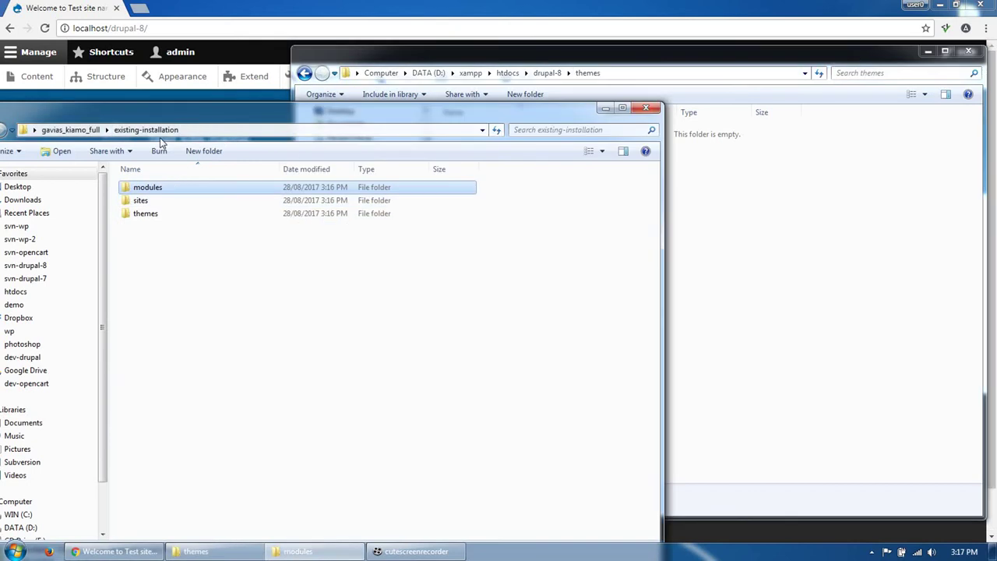
{"action": "double_click", "coordinate": [140, 213]}
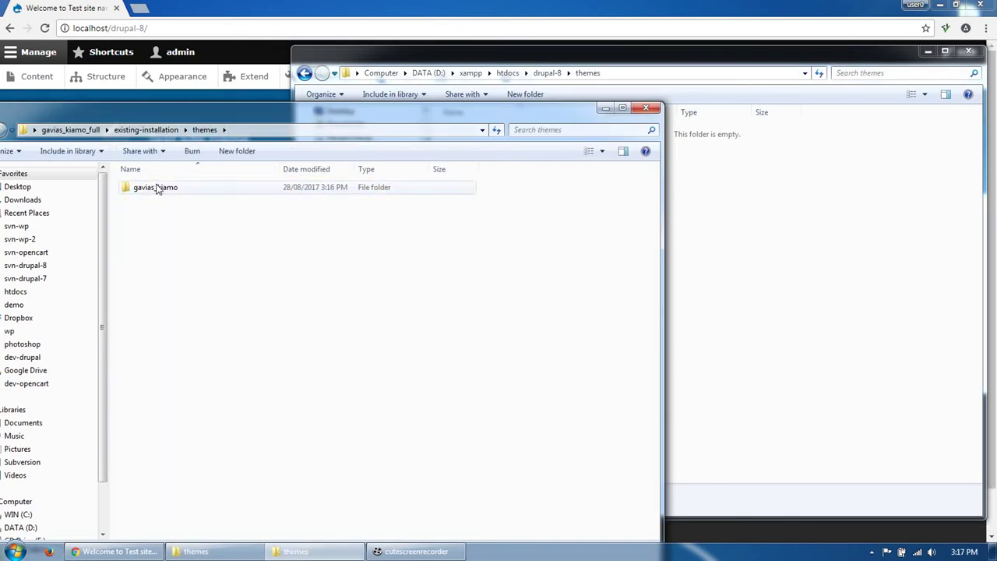
{"action": "left_click_drag", "start_coordinate": [156, 188], "coordinate": [799, 231]}
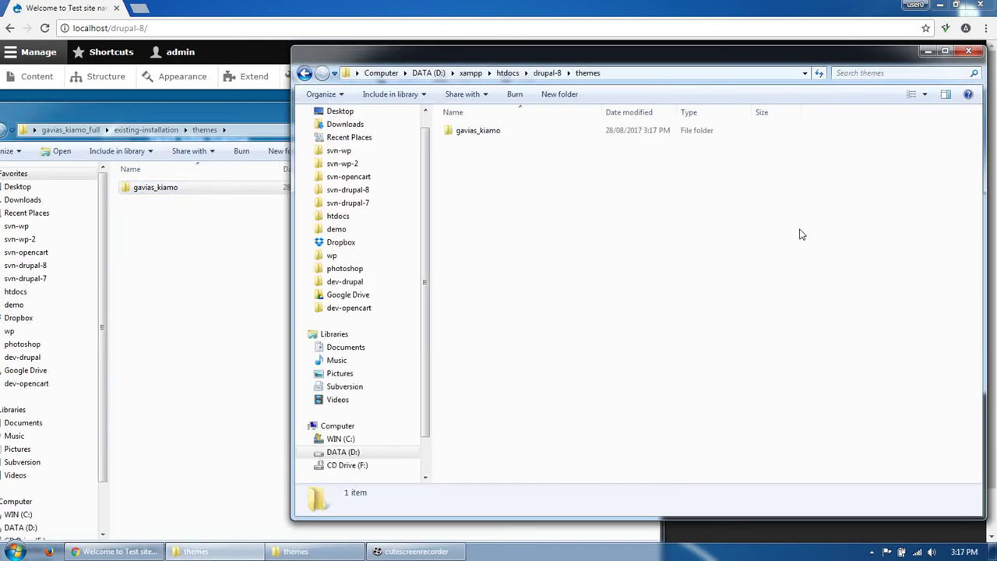
Step: Copy the default folder from existing-installation\sites into the drupal-8 sites folder, merging it with the existing default folder
{"action": "left_click", "coordinate": [550, 72]}
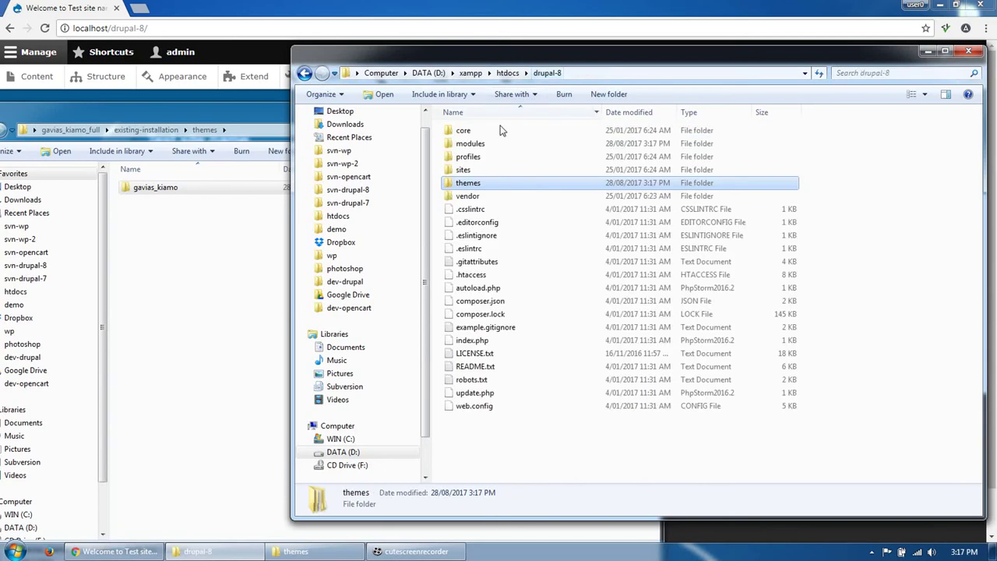
{"action": "double_click", "coordinate": [474, 166]}
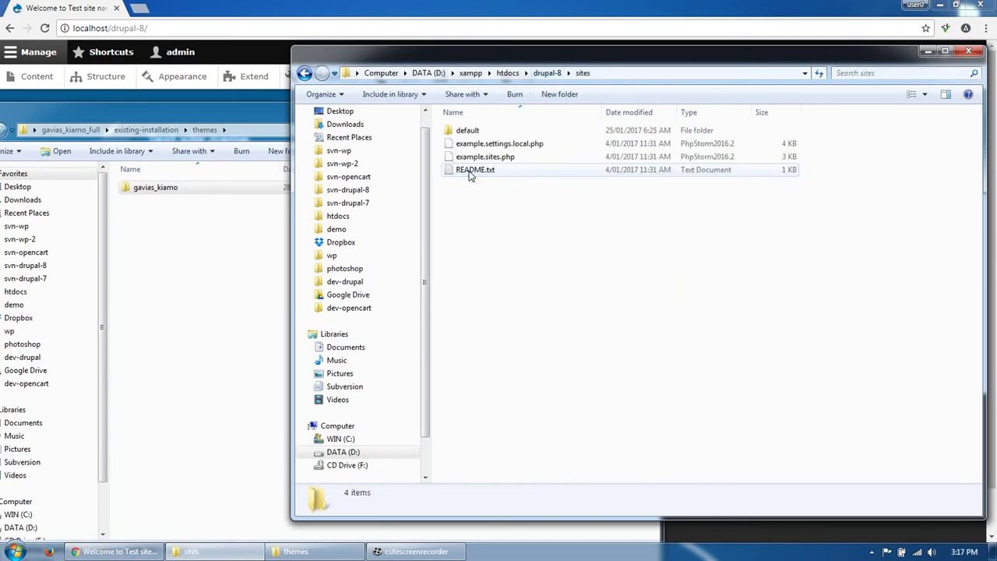
{"action": "left_click", "coordinate": [155, 129]}
{"action": "double_click", "coordinate": [146, 202]}
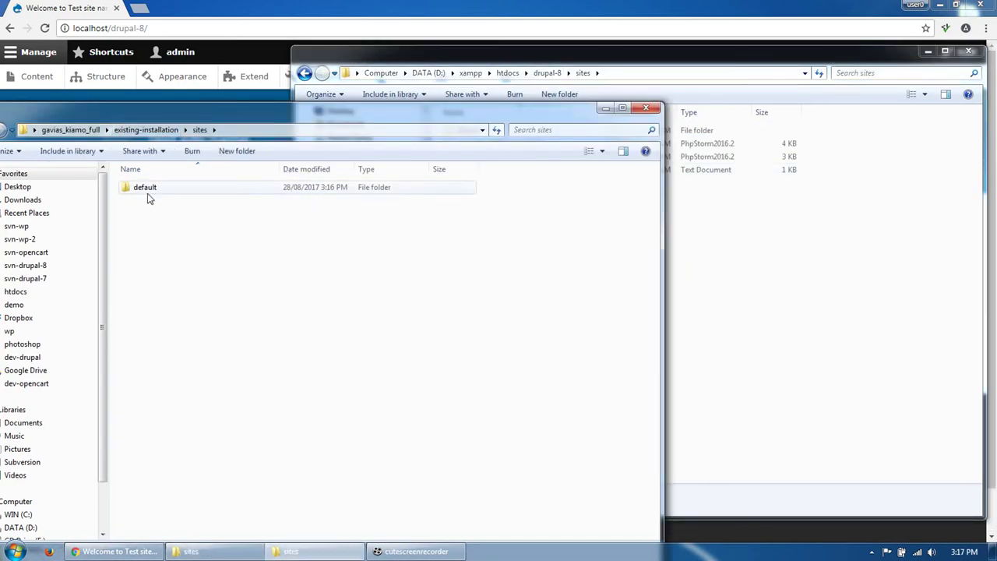
{"action": "left_click", "coordinate": [150, 191]}
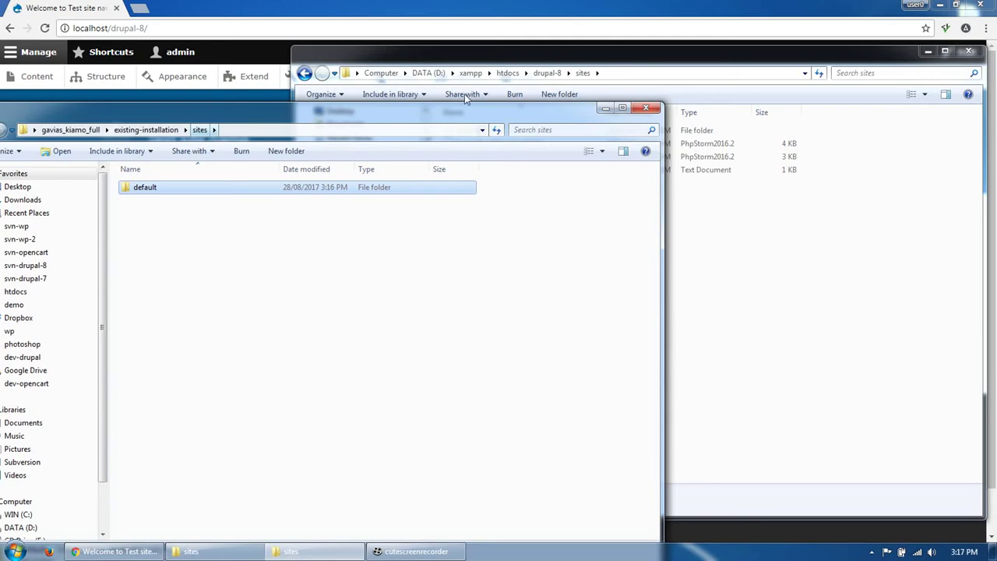
{"action": "left_click", "coordinate": [859, 269]}
{"action": "key", "text": "ctrl+v"}
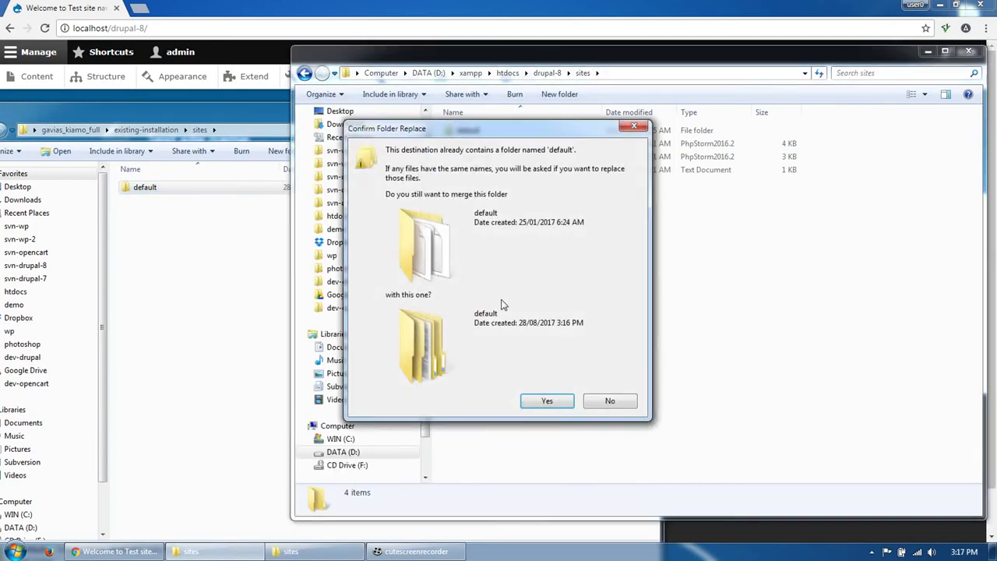
{"action": "left_click", "coordinate": [547, 401]}
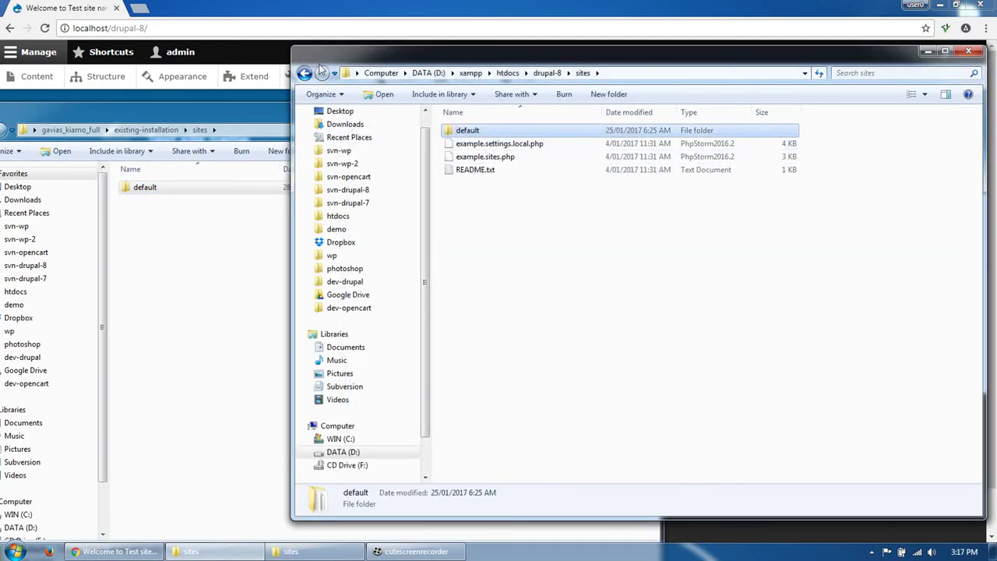
Step: Switch to Chrome and, on the site's Appearance page, install the Gavias Kiamo theme and set it as default
{"action": "left_click", "coordinate": [281, 25]}
{"action": "left_click", "coordinate": [180, 76]}
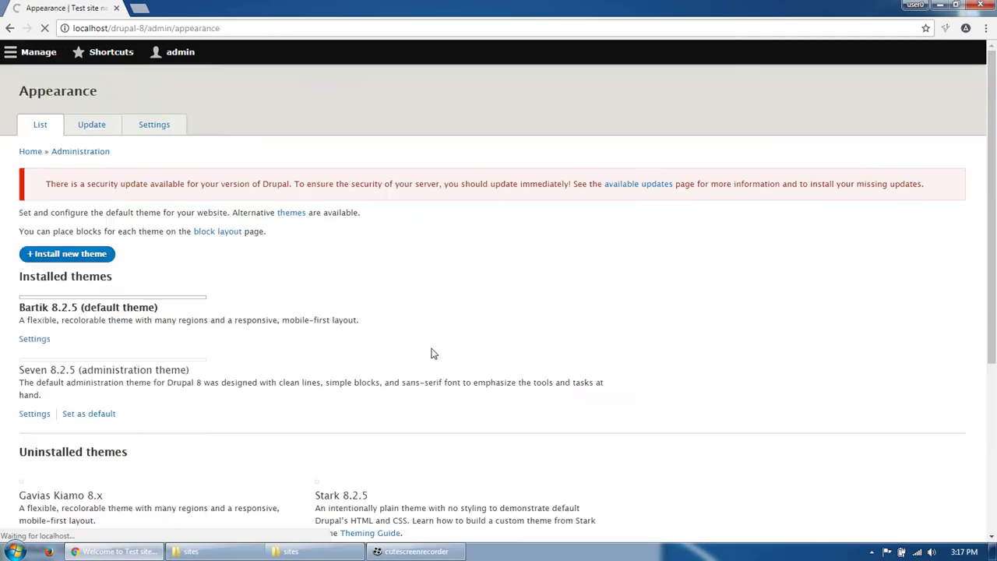
{"action": "scroll", "coordinate": [266, 383], "scroll_direction": "down", "scroll_amount": 6}
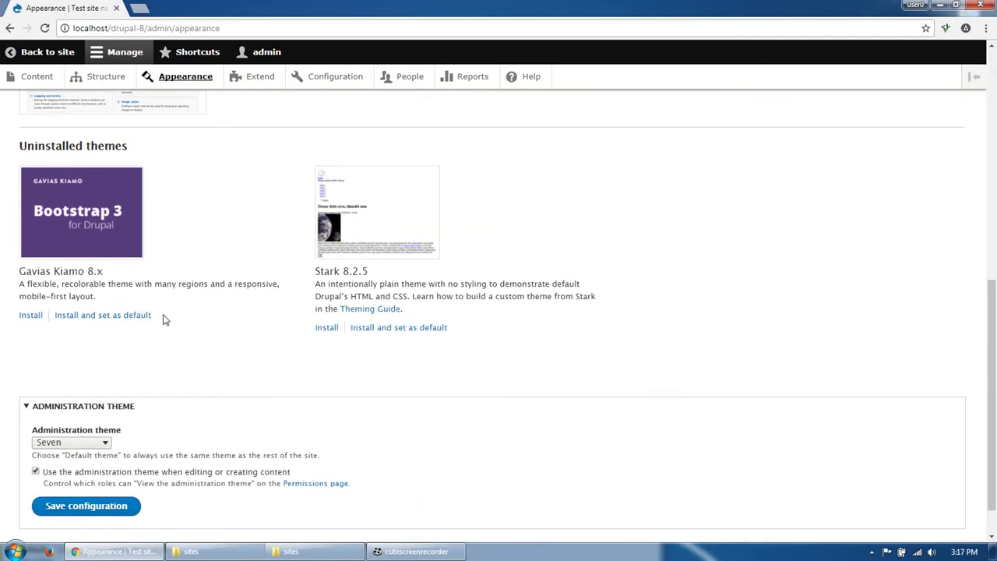
{"action": "left_click", "coordinate": [102, 318]}
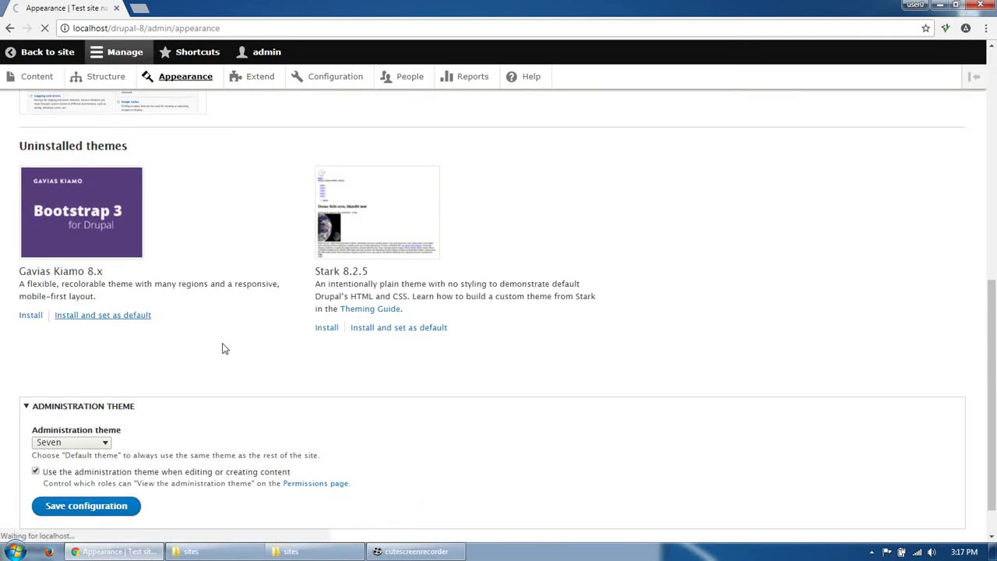
{"action": "scroll", "coordinate": [262, 367], "scroll_direction": "up", "scroll_amount": 1}
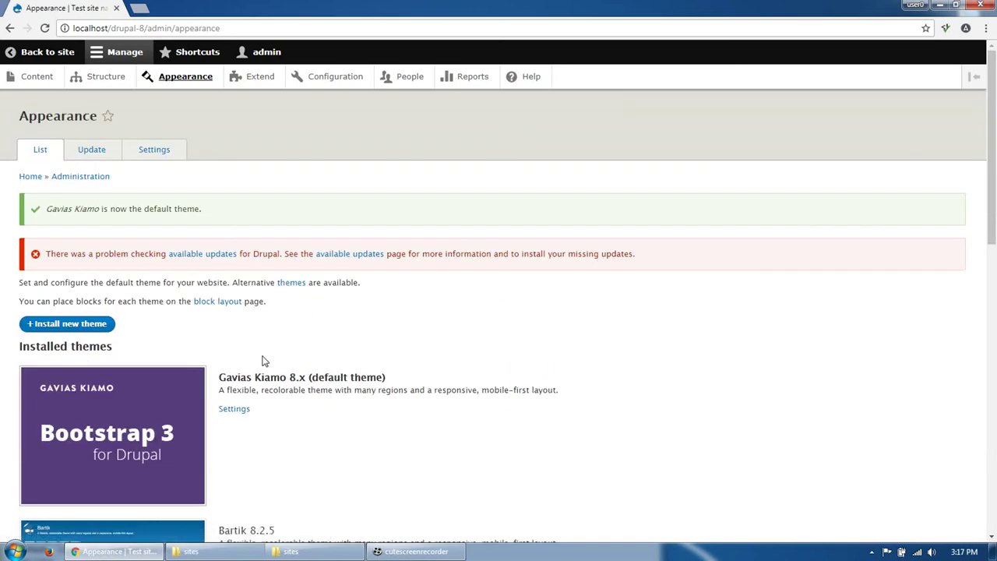
Step: Open the Extend page and filter the module list by "gav"
{"action": "left_click", "coordinate": [262, 75]}
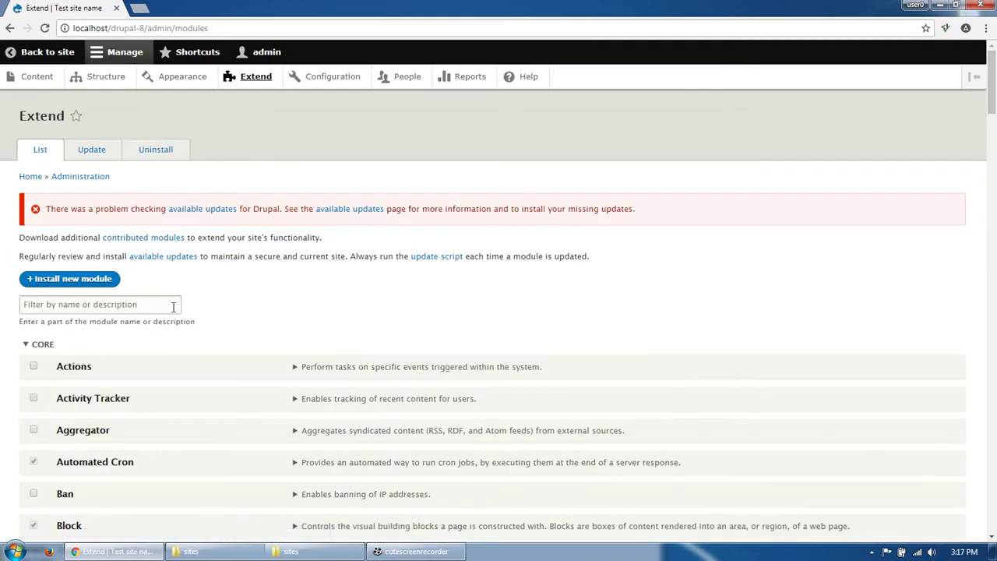
{"action": "left_click", "coordinate": [160, 304]}
{"action": "type", "text": "gva"}
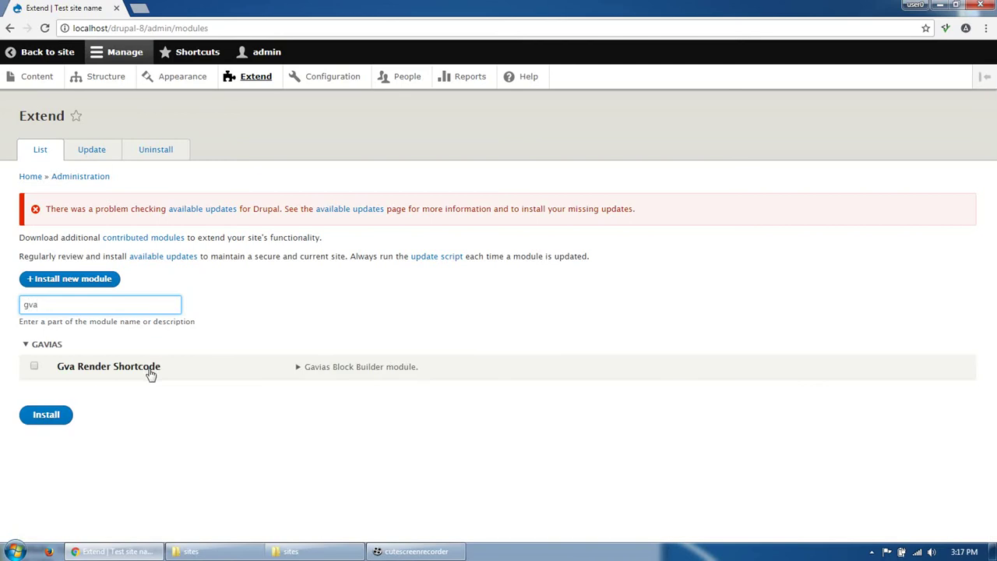
{"action": "left_click_drag", "start_coordinate": [70, 305], "coordinate": [2, 304]}
{"action": "type", "text": "gav"}
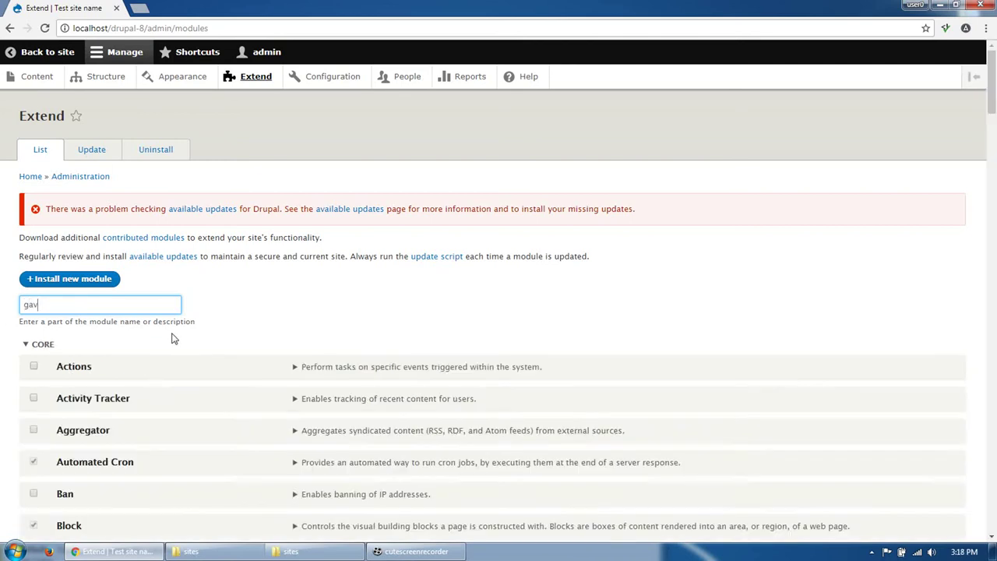
Step: Install the Gavias Themer, Gavias Block Builder v2, Gavias Custom View, Gavias Kiamo Themer and Gavias SliderLayer modules
{"action": "scroll", "coordinate": [113, 358], "scroll_direction": "down", "scroll_amount": 1}
{"action": "left_click", "coordinate": [109, 315]}
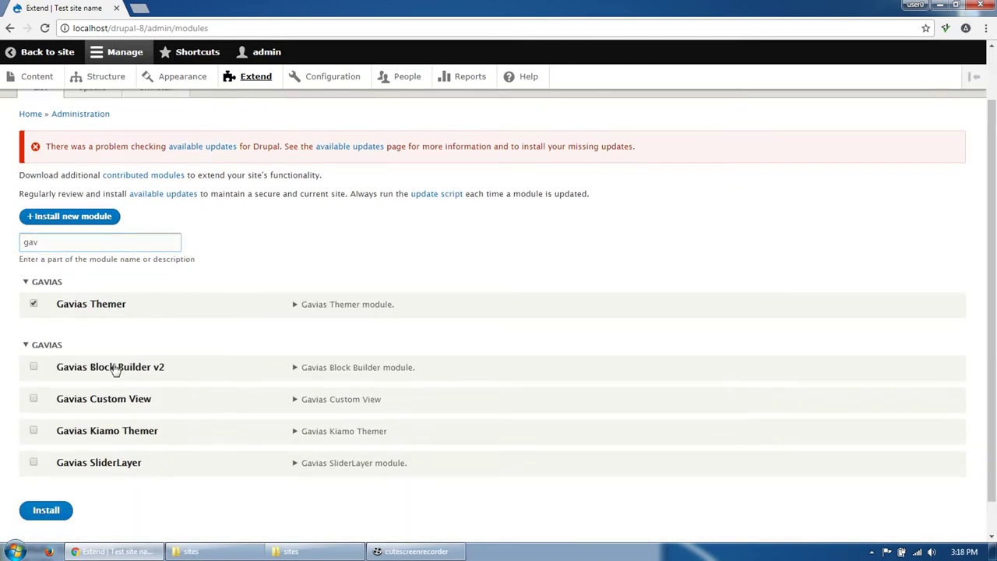
{"action": "left_click", "coordinate": [111, 368]}
{"action": "left_click", "coordinate": [111, 398]}
{"action": "left_click", "coordinate": [106, 429]}
{"action": "left_click", "coordinate": [104, 460]}
{"action": "left_click", "coordinate": [47, 510]}
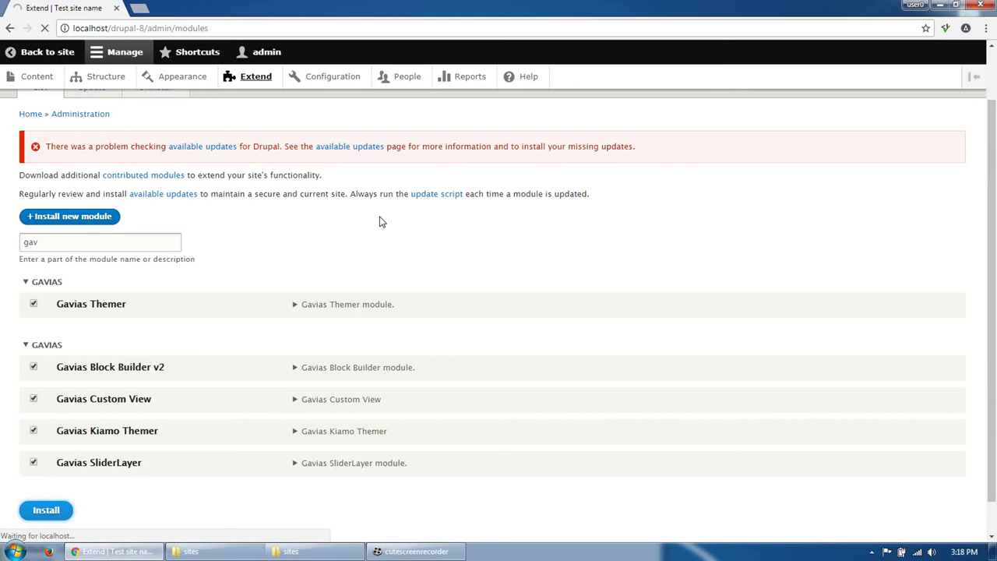
{"action": "scroll", "coordinate": [382, 222], "scroll_direction": "up", "scroll_amount": 1}
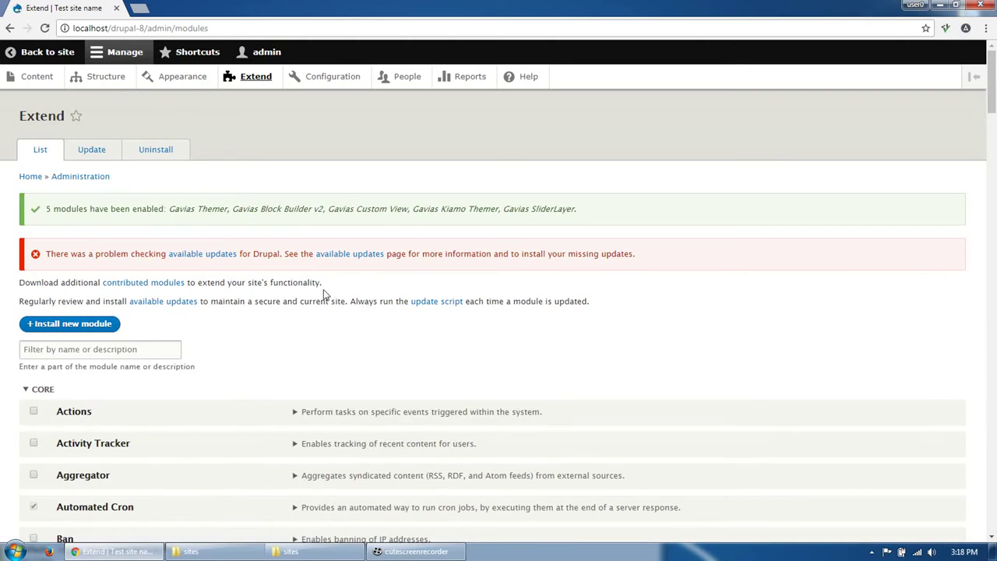
Step: Filter the module list by "kiamo" and install the Features Kiamo module together with its required modules
{"action": "left_click", "coordinate": [142, 350]}
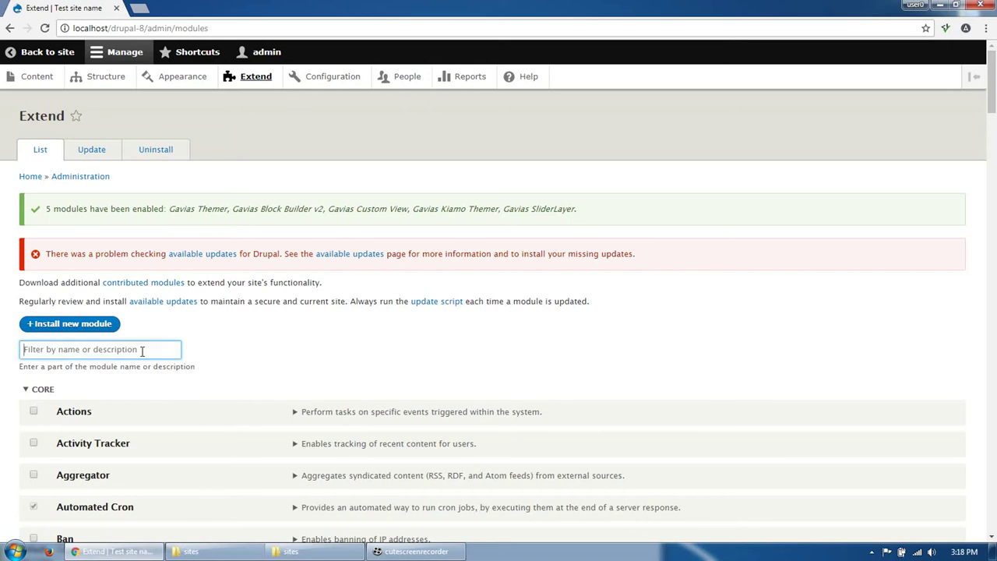
{"action": "type", "text": "ki"}
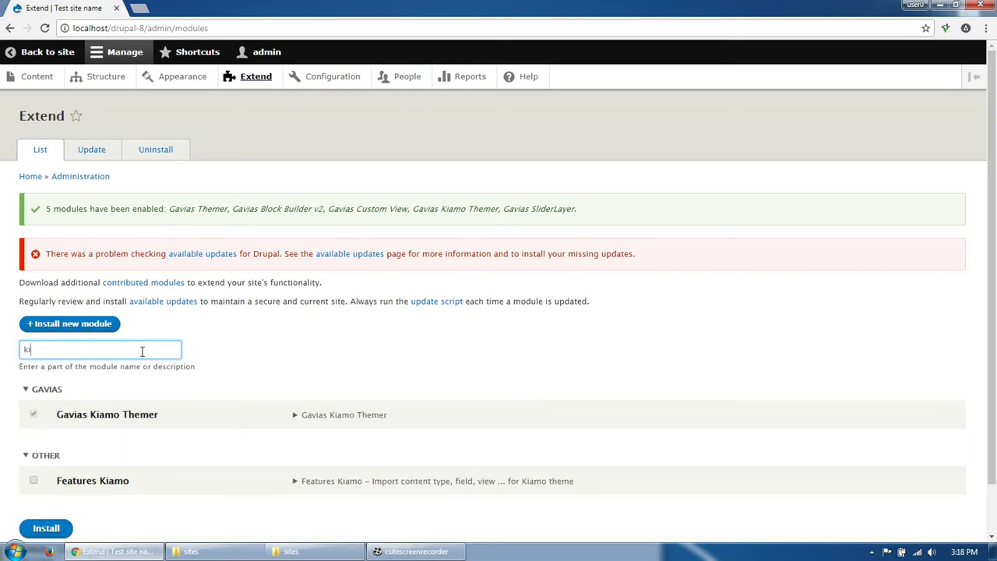
{"action": "type", "text": "amo"}
{"action": "left_click", "coordinate": [101, 490]}
{"action": "left_click", "coordinate": [46, 529]}
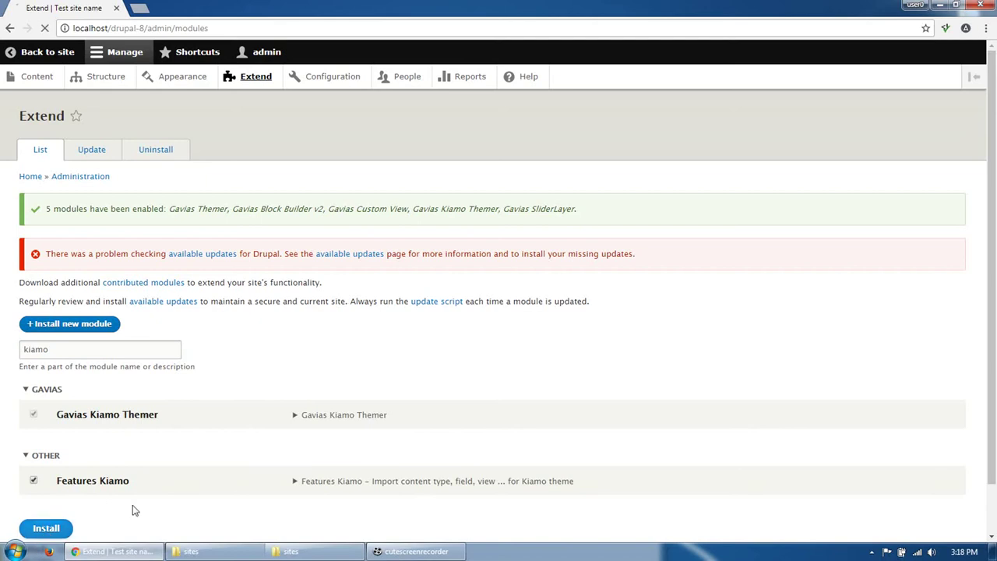
{"action": "scroll", "coordinate": [187, 494], "scroll_direction": "down", "scroll_amount": 1}
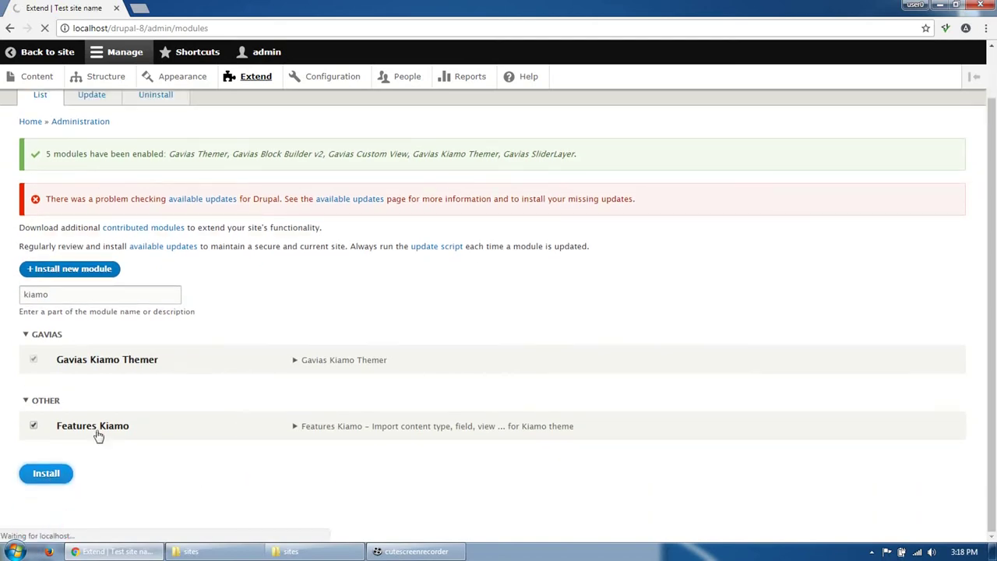
{"action": "scroll", "coordinate": [260, 462], "scroll_direction": "up", "scroll_amount": 1}
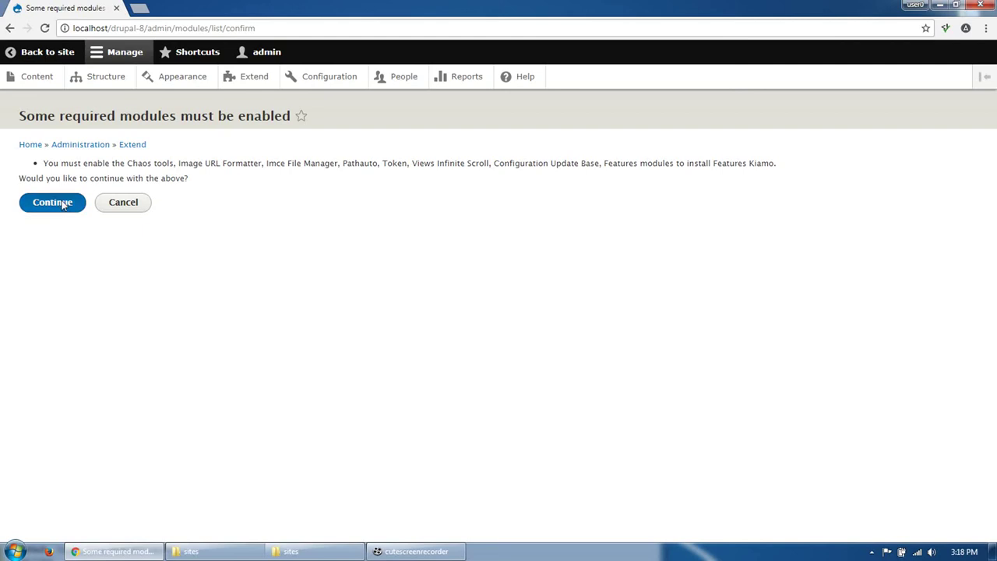
{"action": "left_click", "coordinate": [64, 205]}
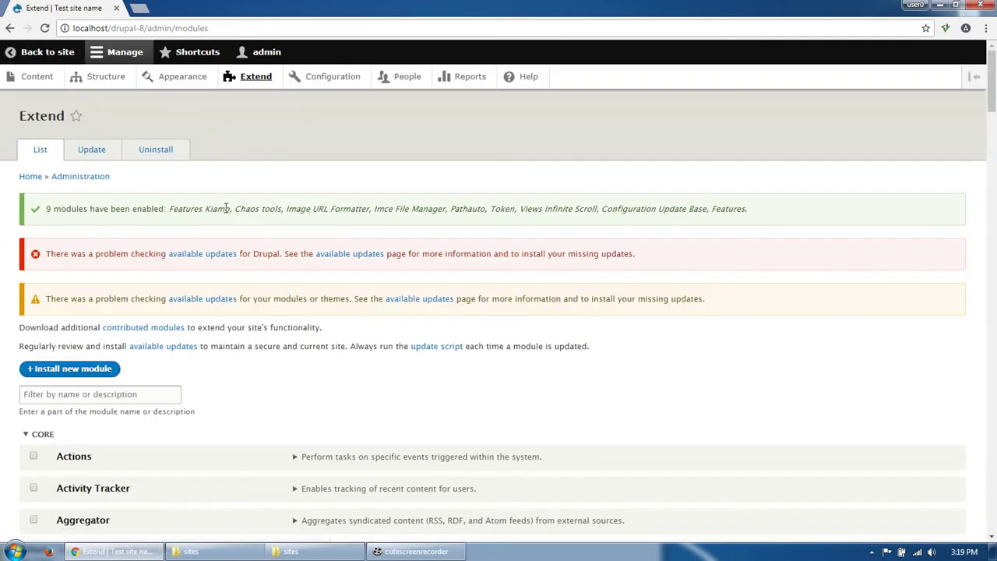
Step: On the Block layout page, assign the Search block to the Search region and the Breadcrumbs block to the Breadcrumbs region
{"action": "left_click", "coordinate": [116, 81]}
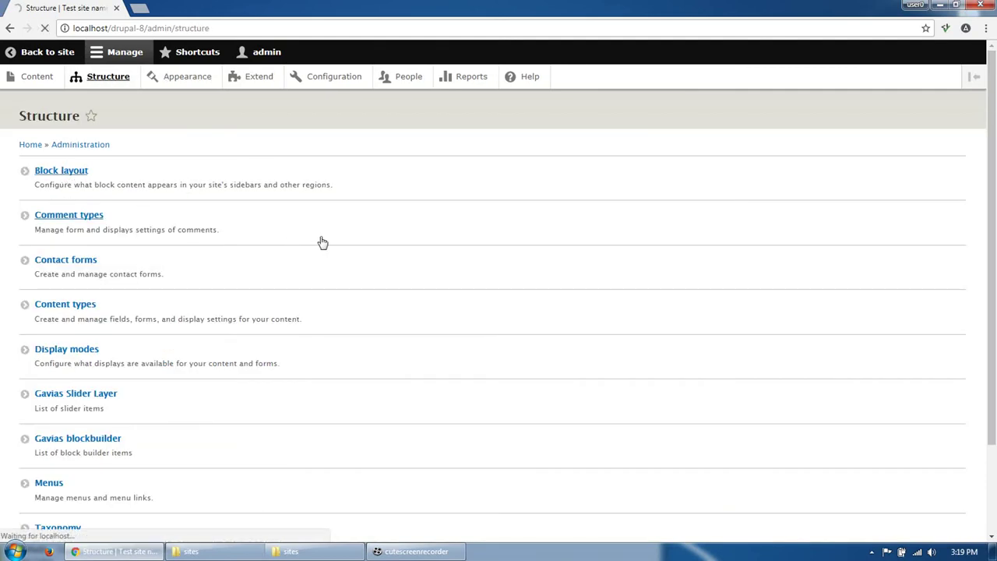
{"action": "scroll", "coordinate": [226, 335], "scroll_direction": "down", "scroll_amount": 2}
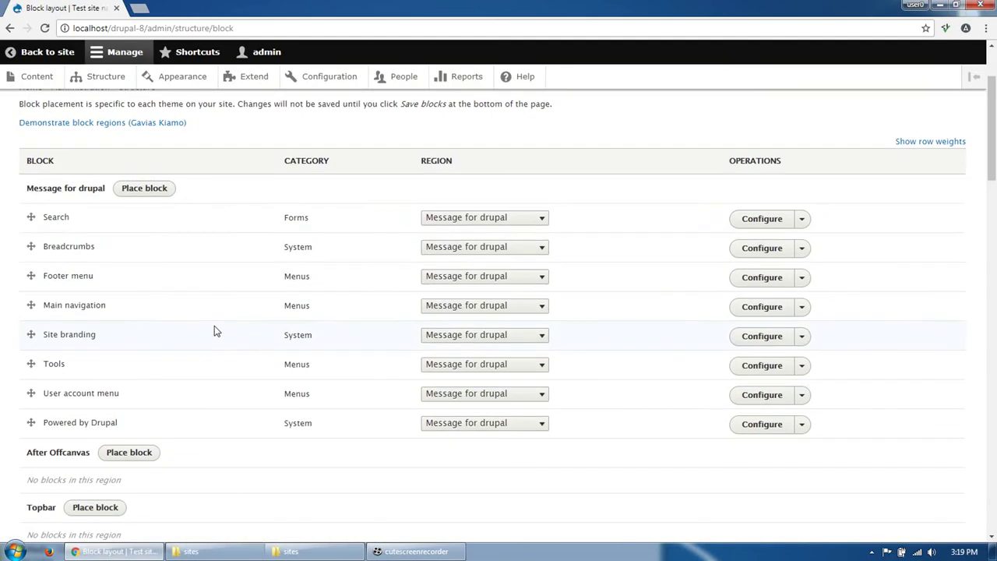
{"action": "left_click", "coordinate": [474, 220]}
{"action": "left_click", "coordinate": [471, 300]}
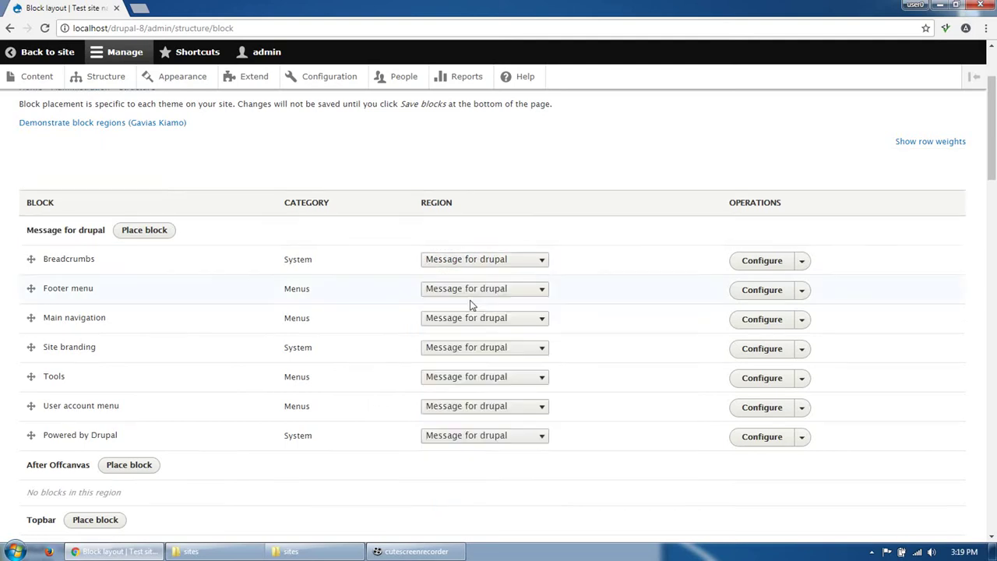
{"action": "left_click", "coordinate": [474, 261]}
{"action": "left_click", "coordinate": [466, 360]}
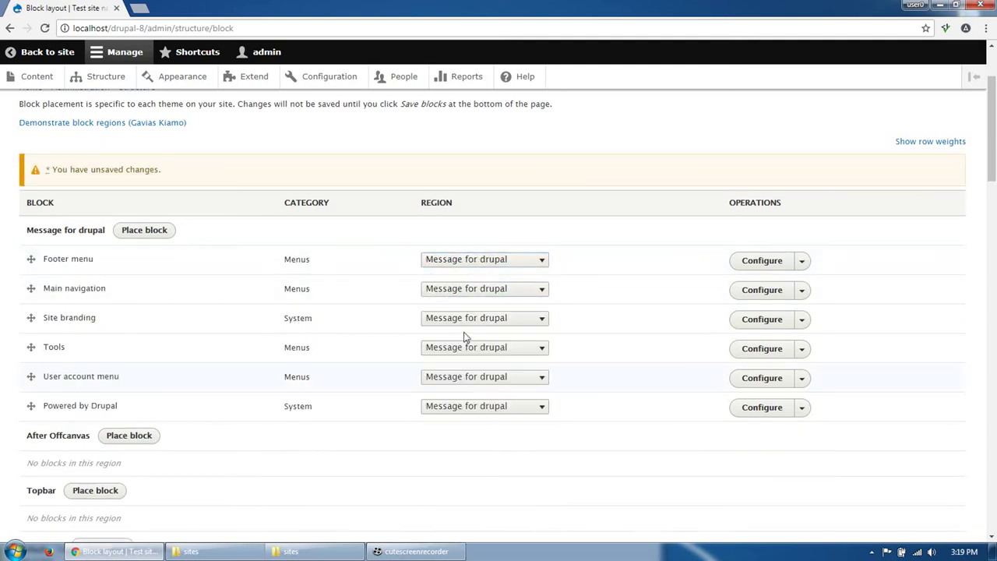
Step: Set the Footer menu block's region to None, Main navigation's to Main menu and Site branding's to Branding
{"action": "left_click", "coordinate": [468, 260]}
{"action": "left_click", "coordinate": [470, 274]}
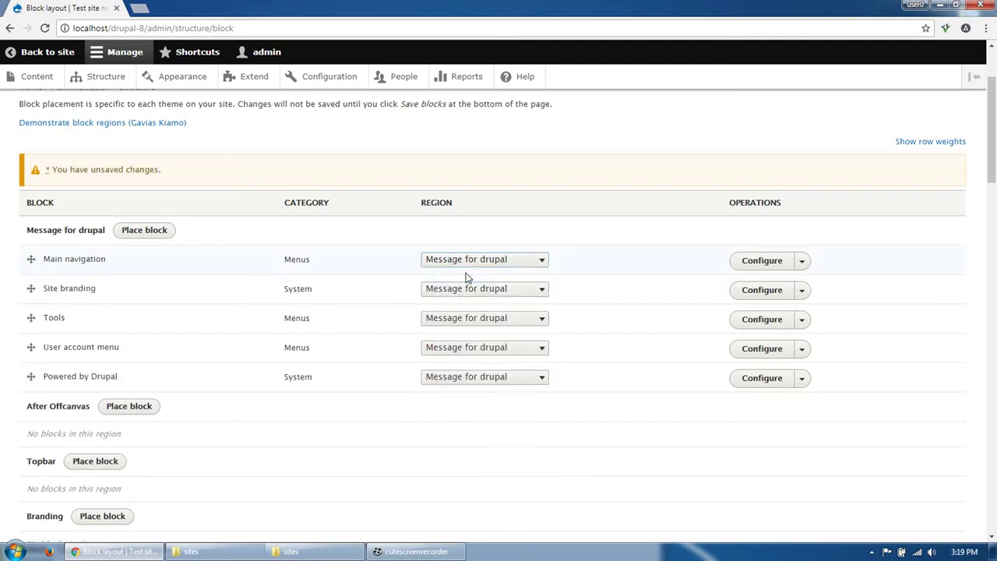
{"action": "left_click", "coordinate": [477, 260]}
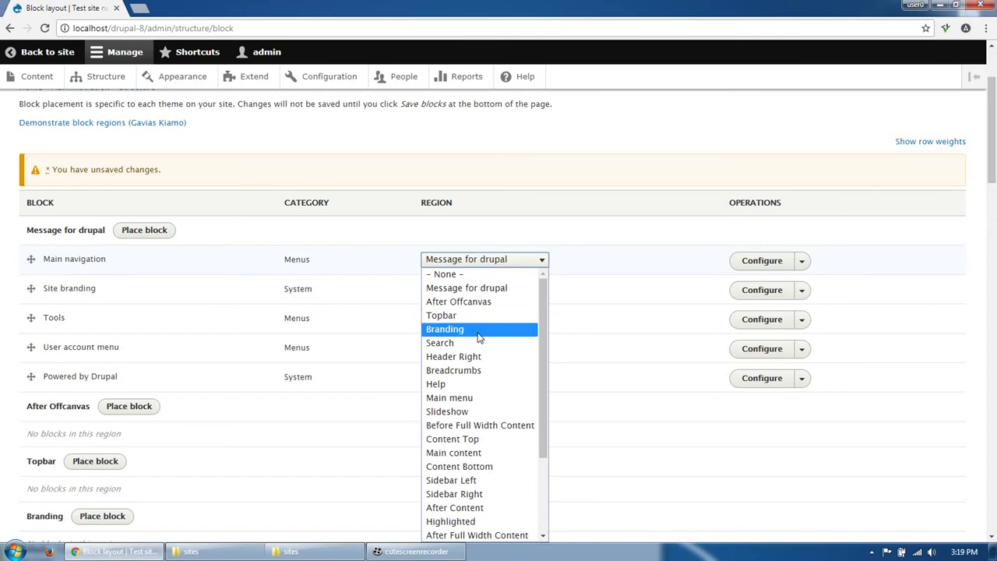
{"action": "left_click", "coordinate": [473, 398]}
{"action": "left_click", "coordinate": [470, 265]}
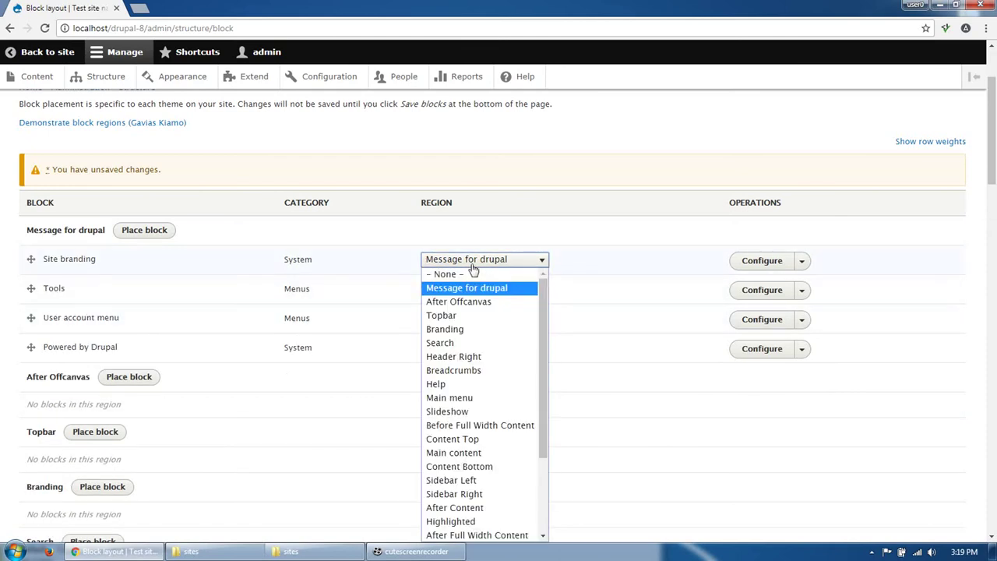
{"action": "left_click", "coordinate": [465, 326]}
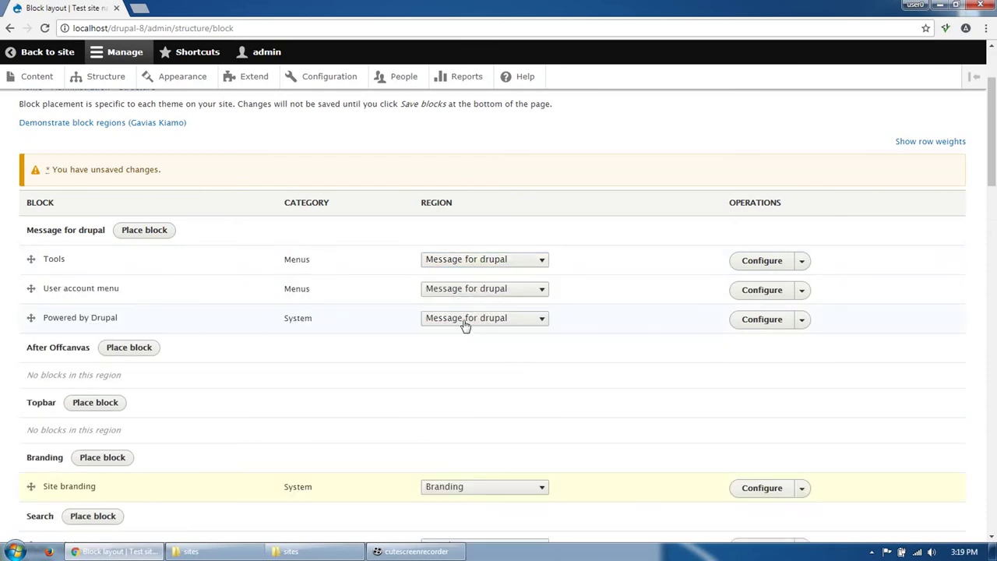
Step: Set the region of the Tools, User account menu and Powered by Drupal blocks to None
{"action": "left_click", "coordinate": [480, 263]}
{"action": "left_click", "coordinate": [477, 272]}
{"action": "left_click", "coordinate": [480, 265]}
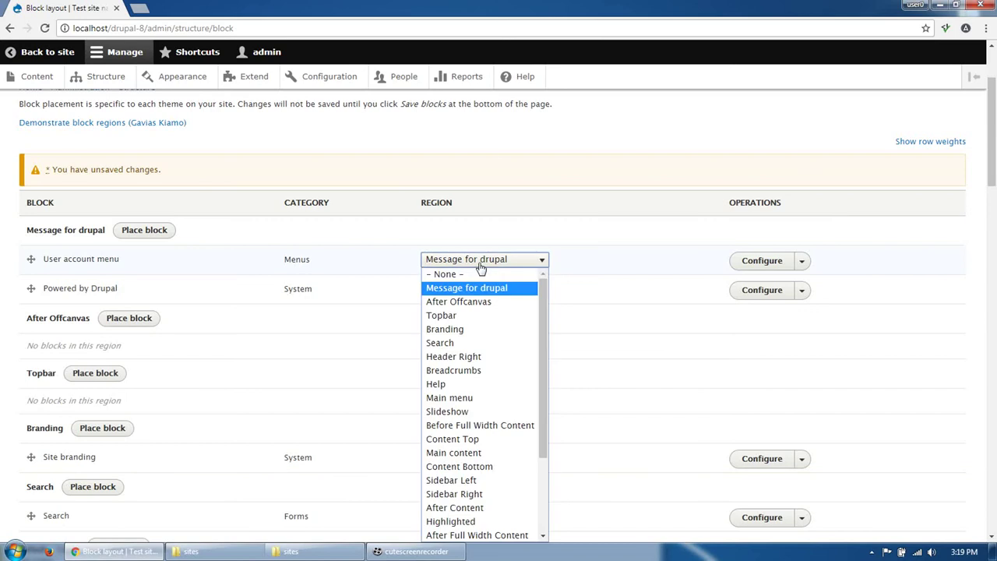
{"action": "left_click", "coordinate": [479, 275]}
{"action": "left_click", "coordinate": [480, 261]}
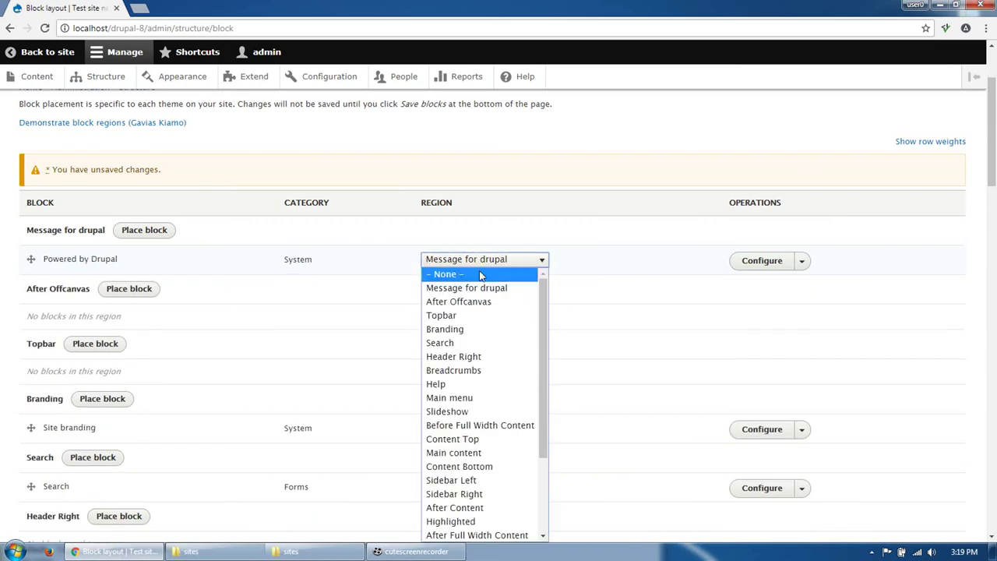
{"action": "left_click", "coordinate": [480, 274]}
Step: Set the region of the Page title block under Main content to None
{"action": "scroll", "coordinate": [340, 331], "scroll_direction": "down", "scroll_amount": 2}
{"action": "scroll", "coordinate": [339, 331], "scroll_direction": "down", "scroll_amount": 4}
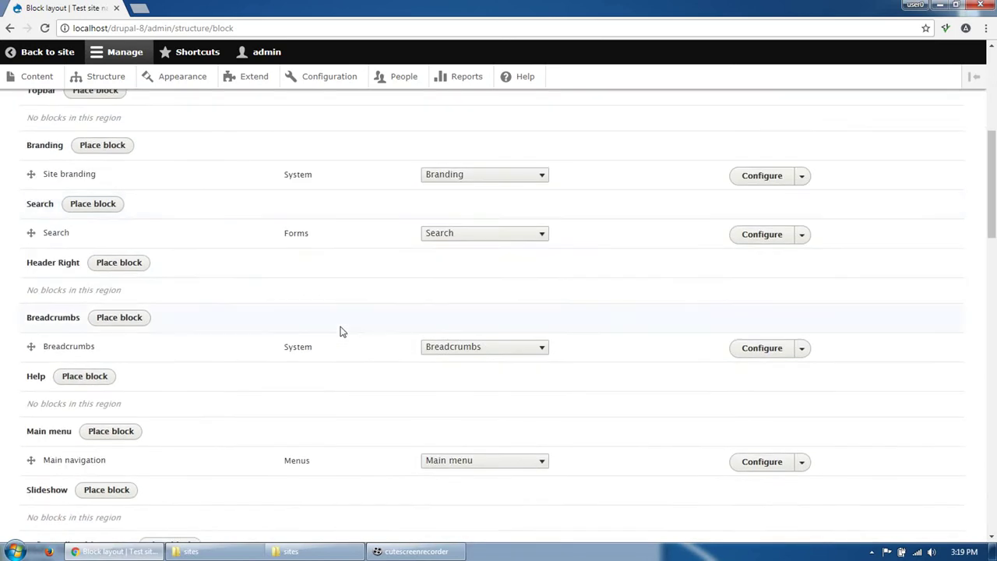
{"action": "scroll", "coordinate": [341, 332], "scroll_direction": "down", "scroll_amount": 2}
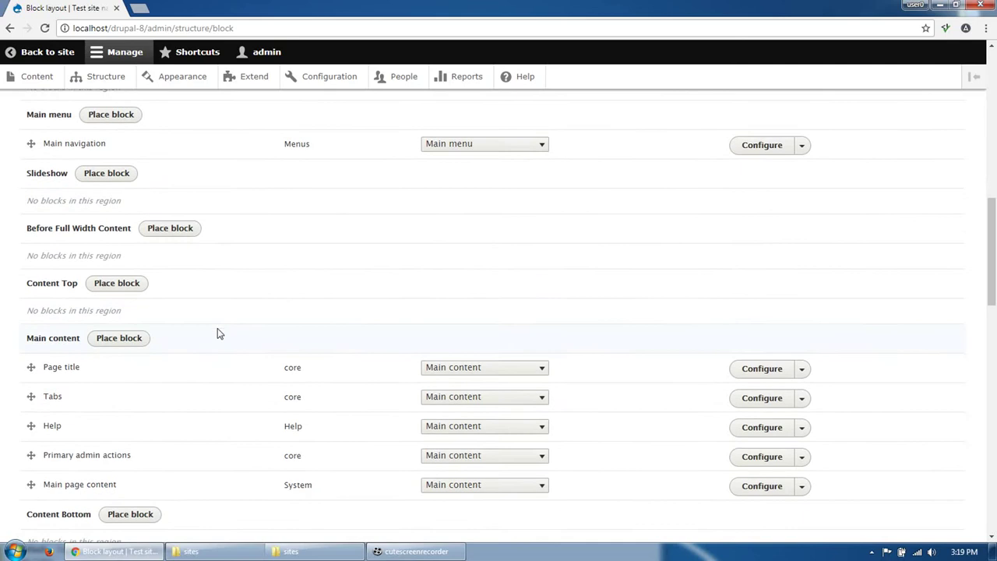
{"action": "scroll", "coordinate": [218, 332], "scroll_direction": "down", "scroll_amount": 1}
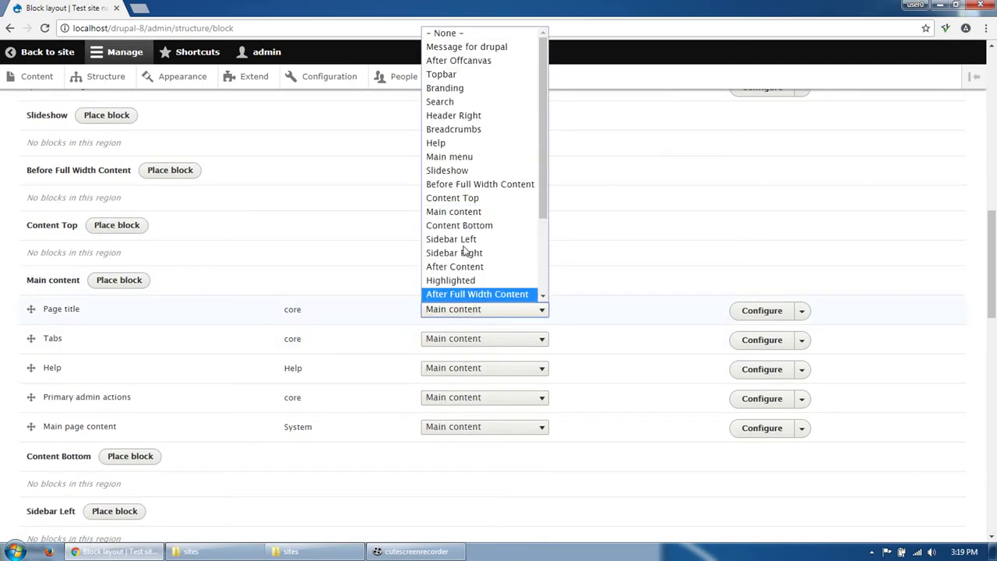
{"action": "left_click", "coordinate": [443, 34]}
Step: Assign the Tabs, Help and Primary admin actions blocks from Main content to the Help region
{"action": "left_click", "coordinate": [478, 318]}
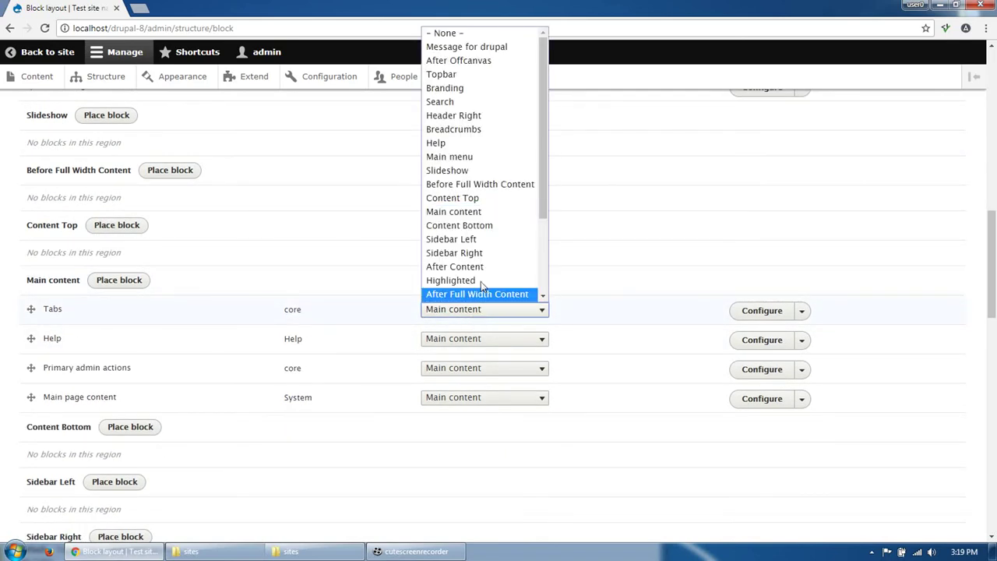
{"action": "left_click", "coordinate": [467, 138]}
{"action": "left_click", "coordinate": [459, 311]}
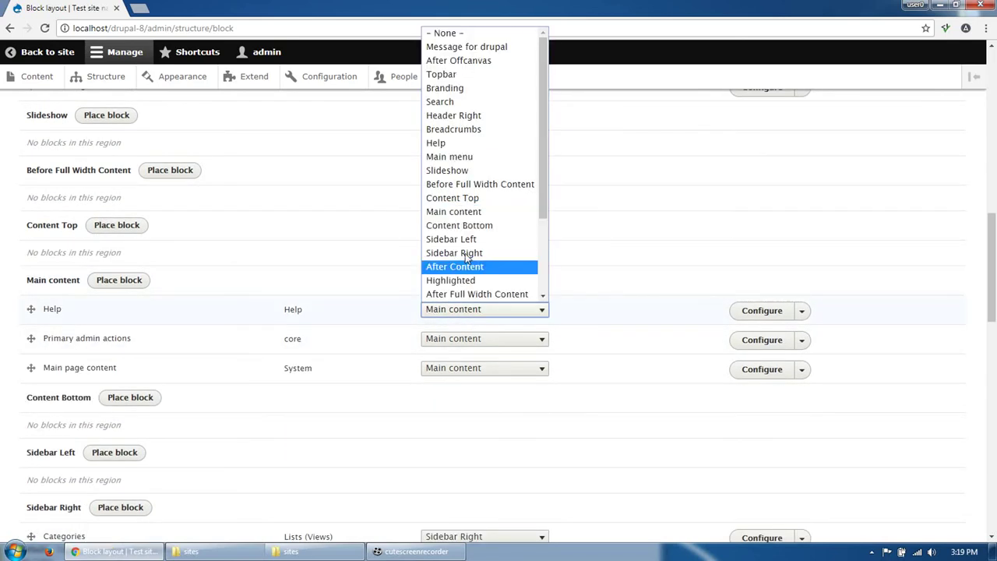
{"action": "left_click", "coordinate": [461, 139]}
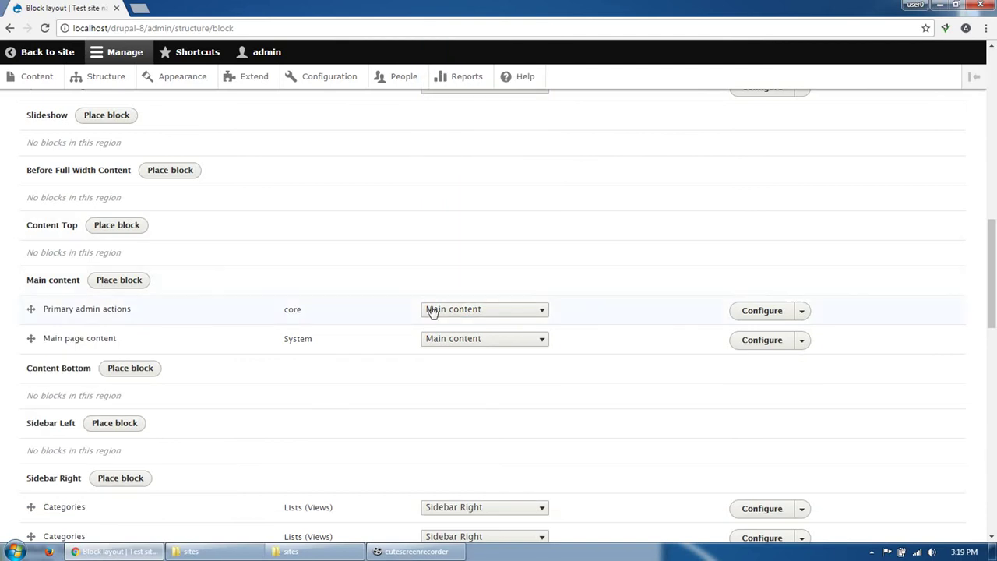
{"action": "left_click", "coordinate": [491, 321]}
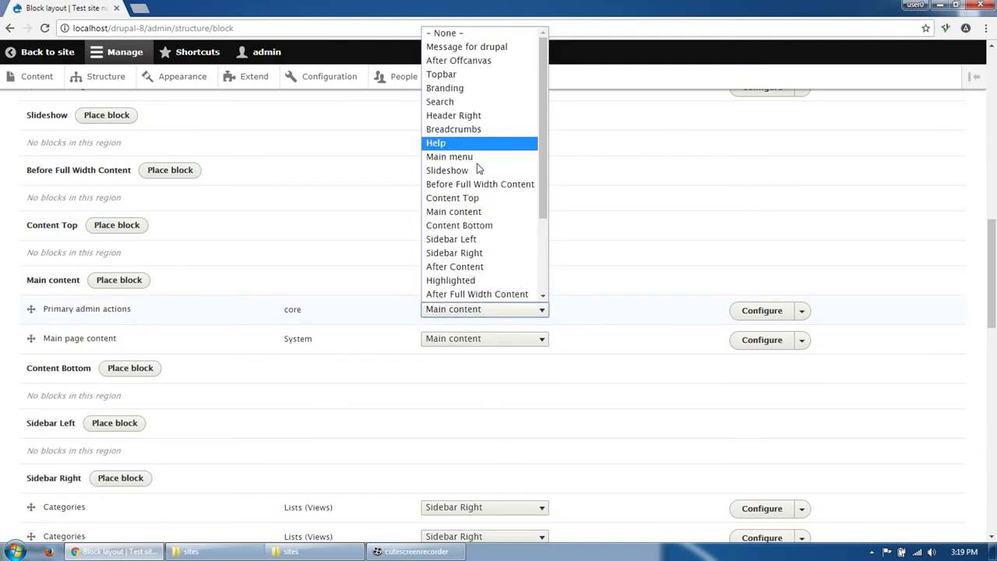
{"action": "left_click", "coordinate": [463, 143]}
Step: Assign the Status messages block to the Message for drupal region and save the block layout
{"action": "scroll", "coordinate": [142, 310], "scroll_direction": "down", "scroll_amount": 3}
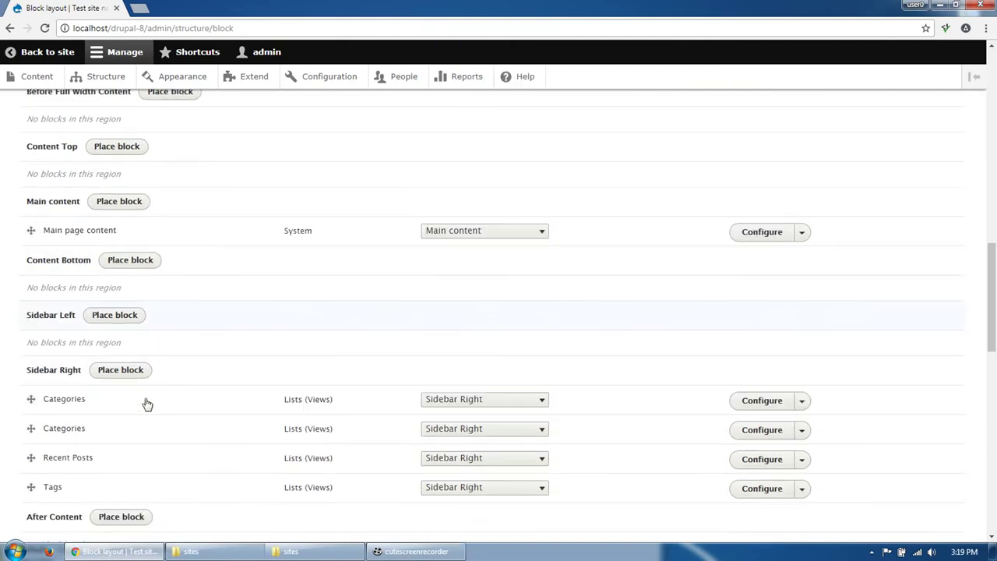
{"action": "scroll", "coordinate": [468, 375], "scroll_direction": "down", "scroll_amount": 2}
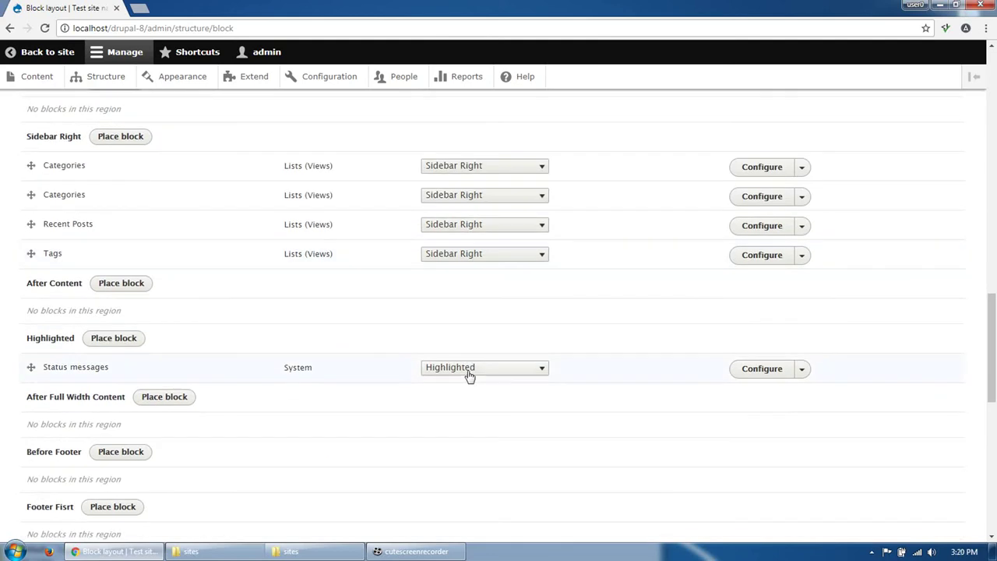
{"action": "scroll", "coordinate": [470, 376], "scroll_direction": "down", "scroll_amount": 1}
{"action": "left_click", "coordinate": [449, 307]}
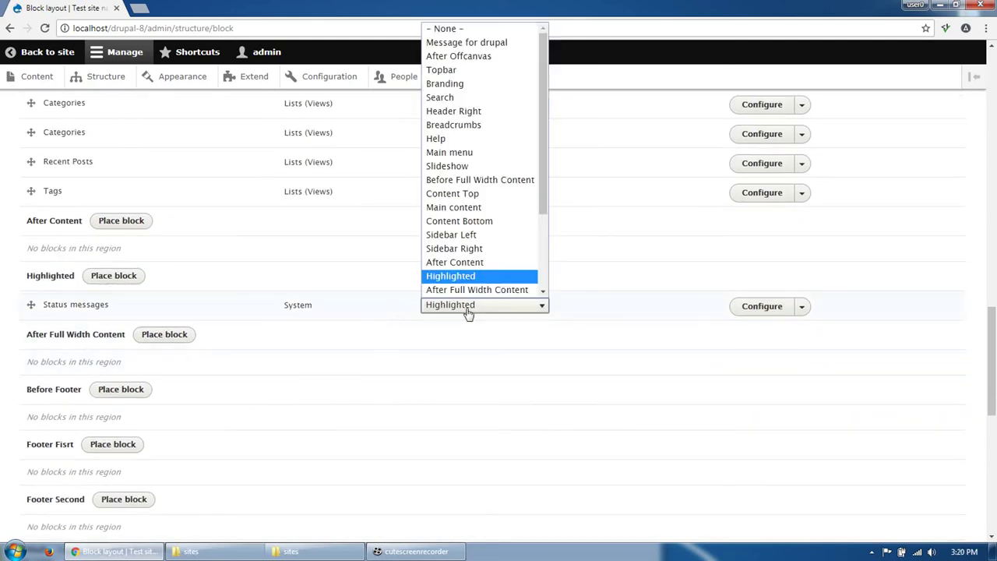
{"action": "left_click", "coordinate": [468, 43]}
{"action": "scroll", "coordinate": [257, 408], "scroll_direction": "down", "scroll_amount": 8}
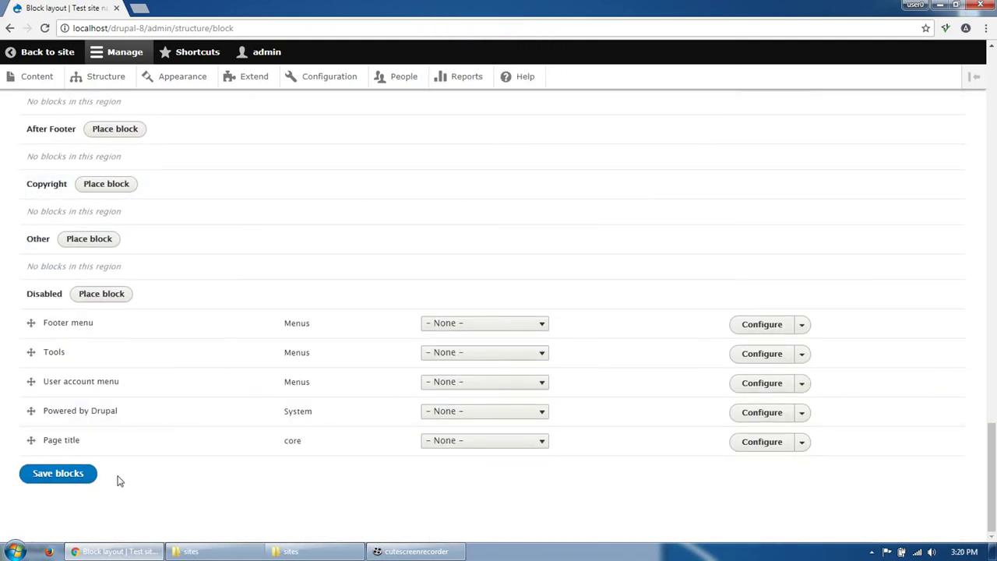
{"action": "left_click", "coordinate": [78, 479]}
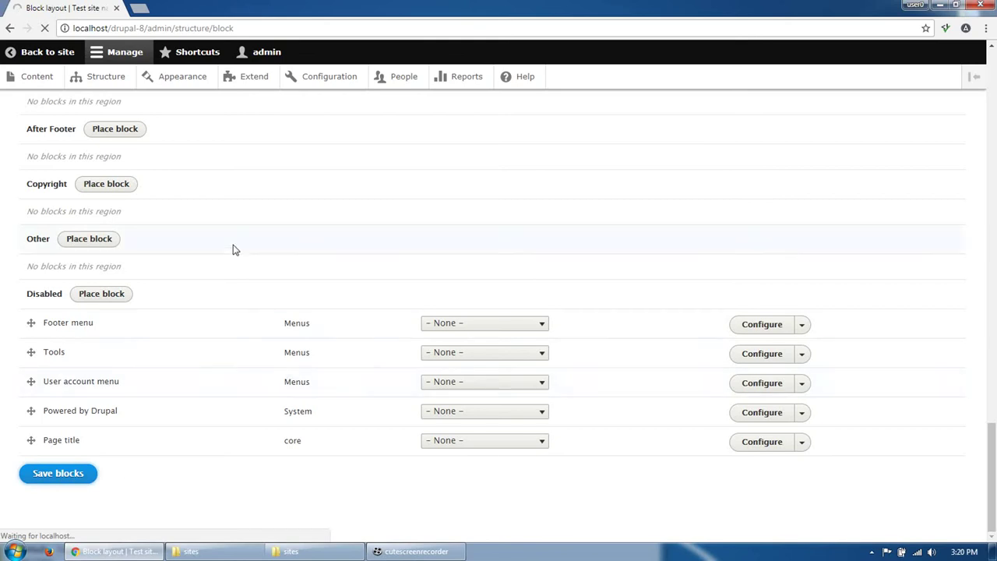
Step: Open the site's front page in a new browser tab to check the block layout
{"action": "right_click", "coordinate": [60, 63]}
{"action": "left_click", "coordinate": [83, 67]}
{"action": "left_click", "coordinate": [187, 10]}
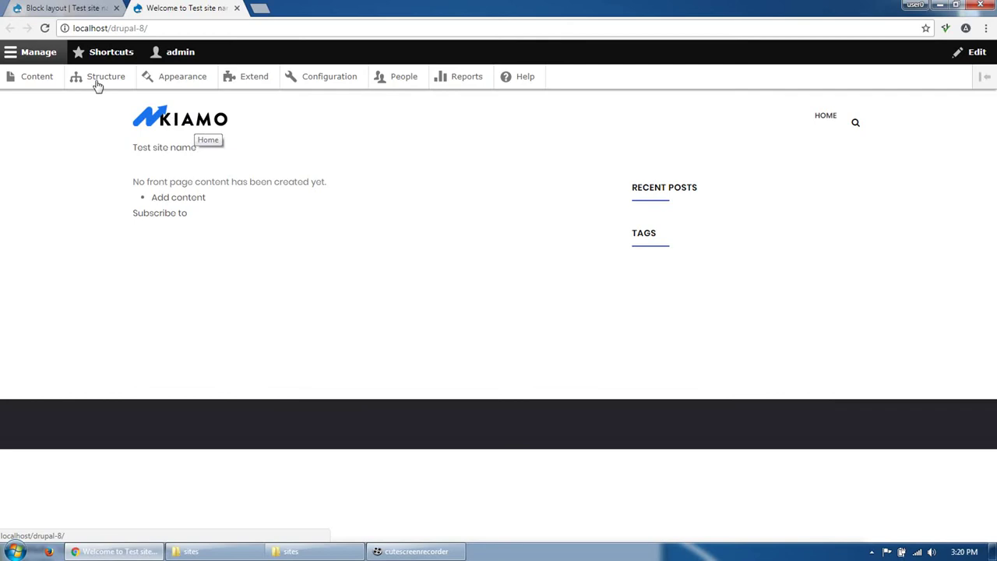
Step: Configure the Site branding block to hide the site name and site slogan, save it and reload the front page
{"action": "left_click", "coordinate": [55, 7]}
{"action": "scroll", "coordinate": [296, 439], "scroll_direction": "down", "scroll_amount": 3}
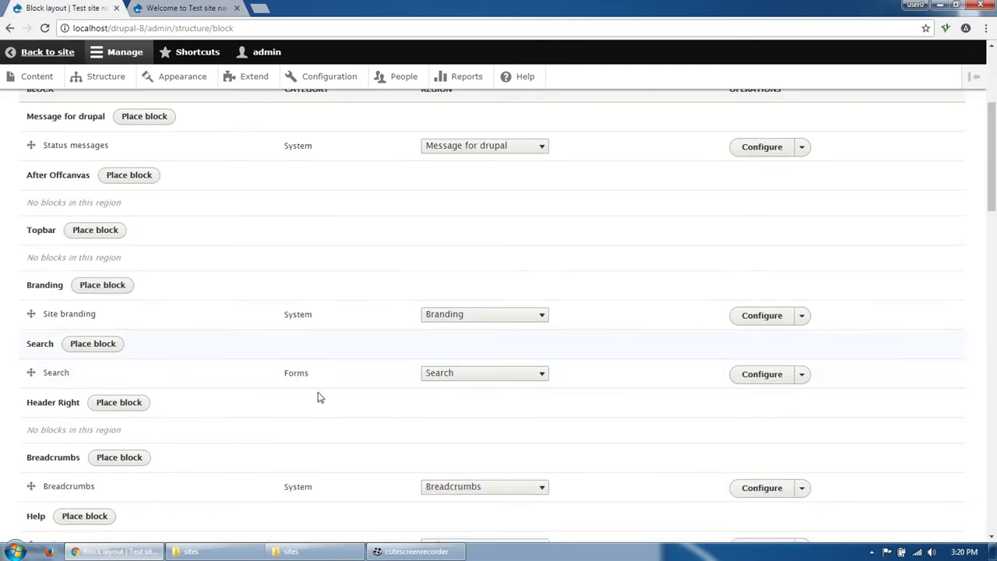
{"action": "left_click", "coordinate": [742, 312]}
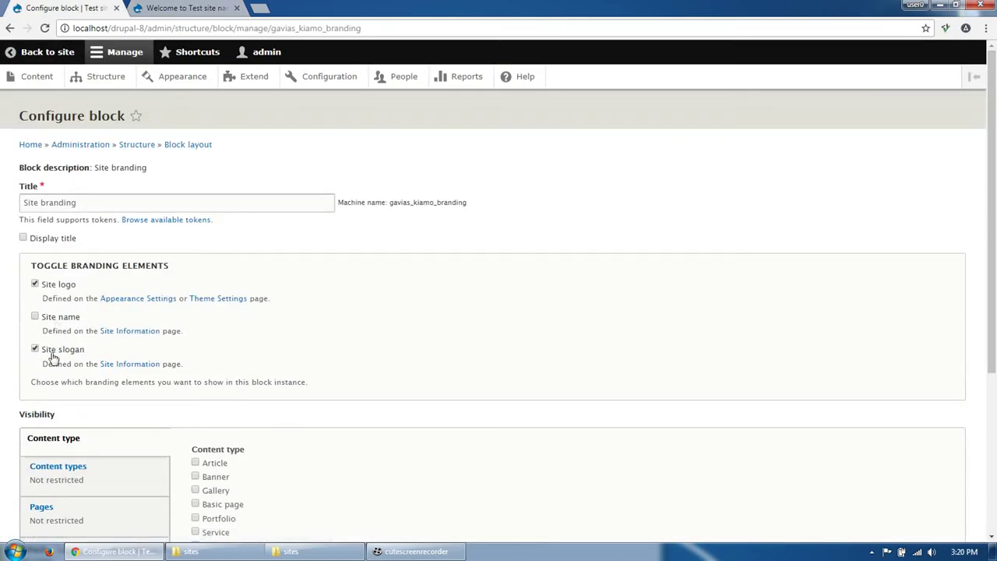
{"action": "left_click", "coordinate": [52, 352]}
{"action": "scroll", "coordinate": [67, 432], "scroll_direction": "down", "scroll_amount": 3}
{"action": "left_click", "coordinate": [62, 473]}
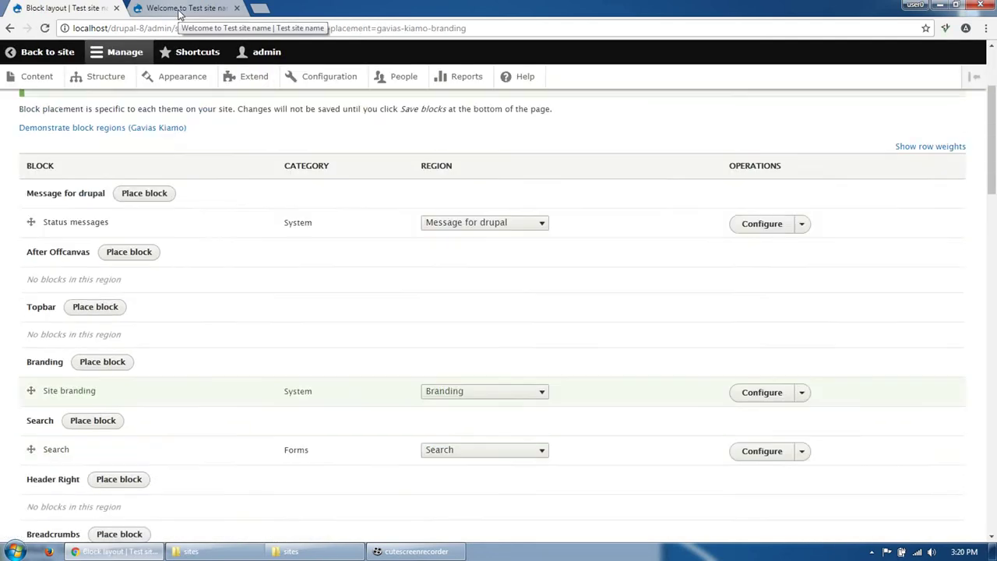
{"action": "left_click", "coordinate": [179, 9]}
{"action": "key", "text": "F5"}
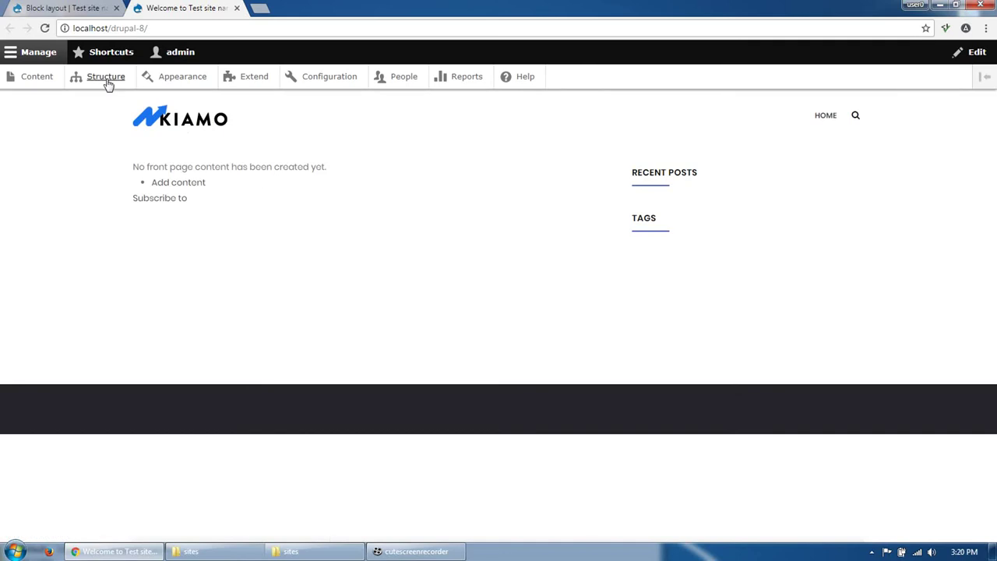
{"action": "left_click", "coordinate": [46, 79]}
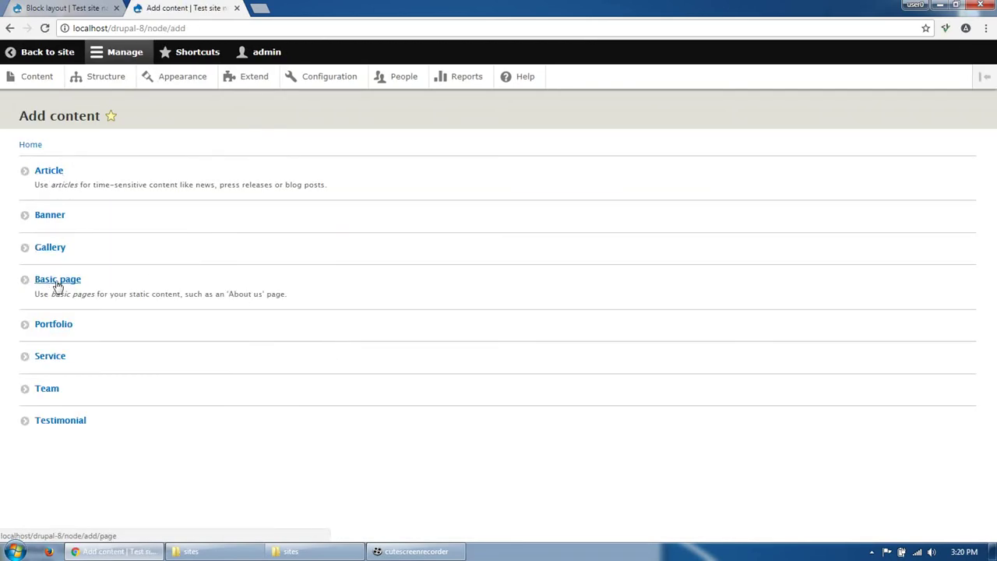
{"action": "left_click", "coordinate": [73, 282]}
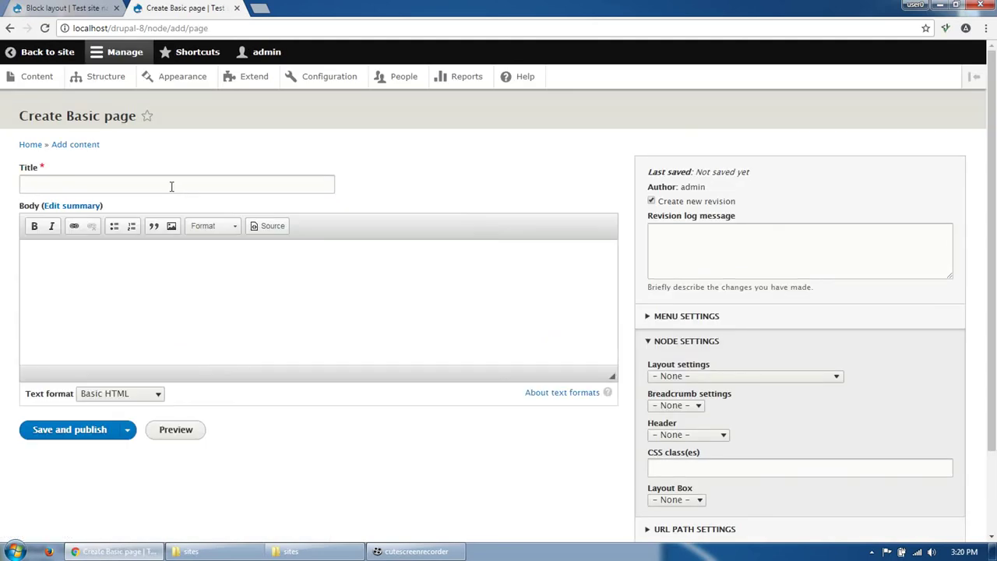
{"action": "left_click", "coordinate": [171, 186]}
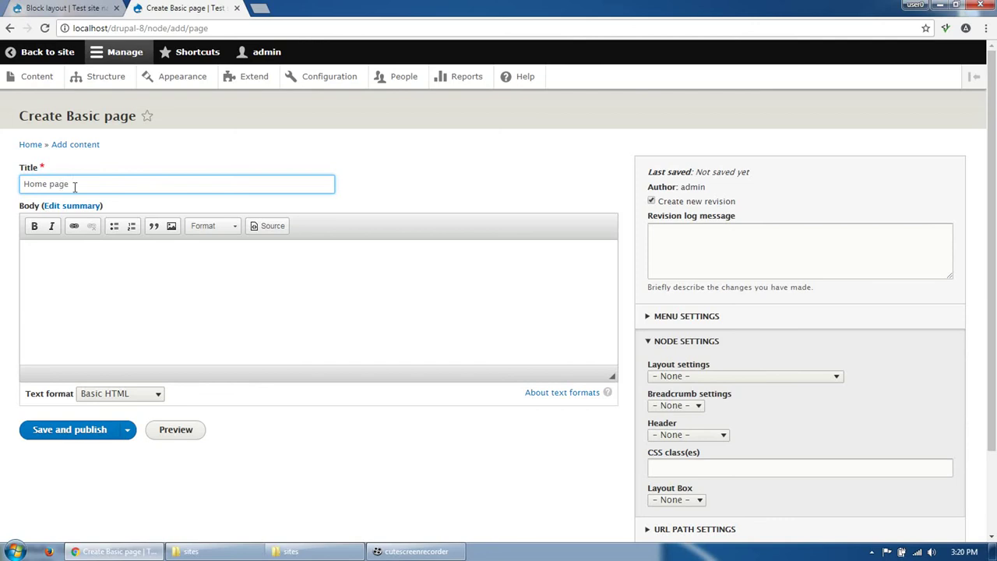
Step: Enable the Block Builder field in the Basic page content type's form display by moving it out of Disabled, and save
{"action": "left_click", "coordinate": [105, 78]}
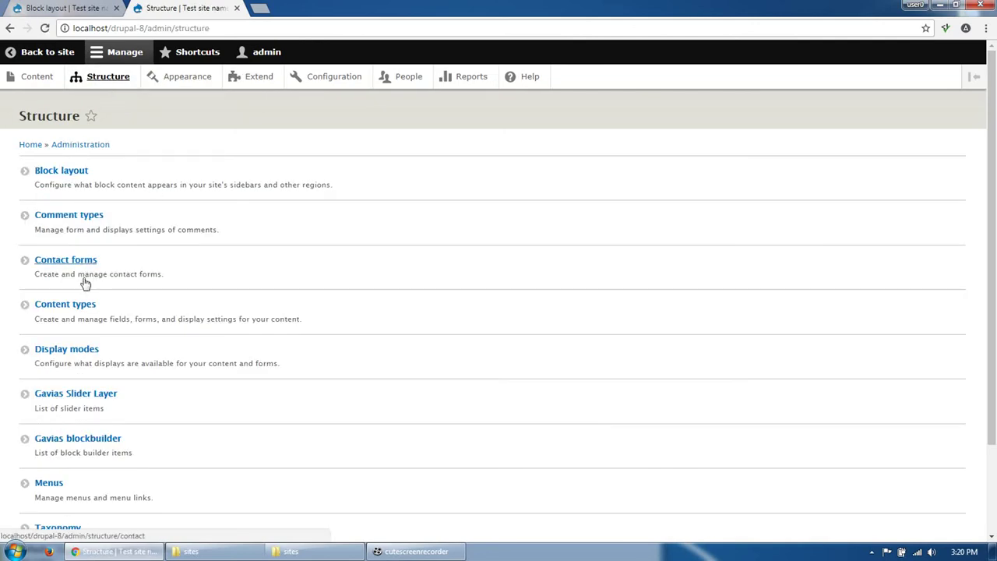
{"action": "left_click", "coordinate": [64, 310]}
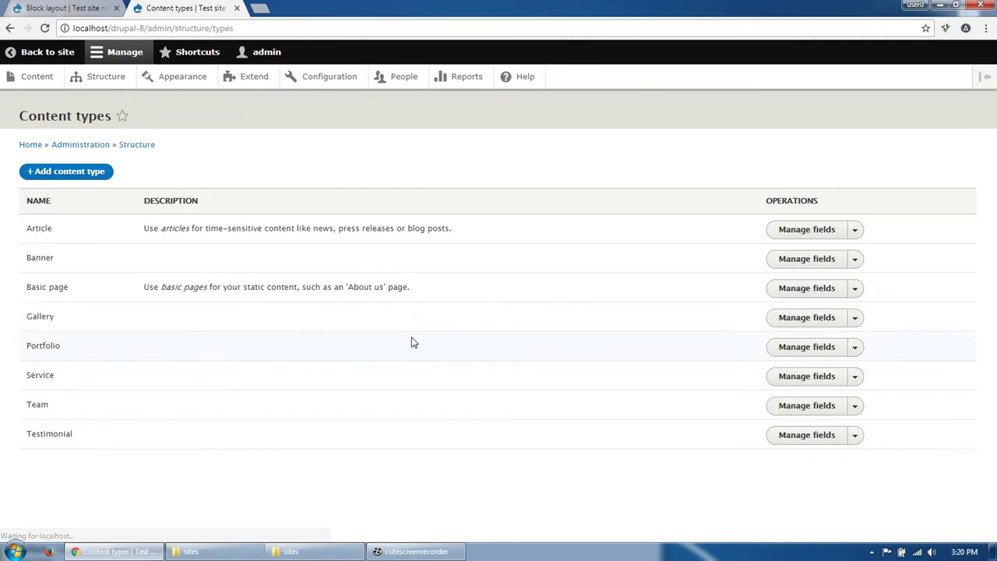
{"action": "left_click", "coordinate": [791, 295]}
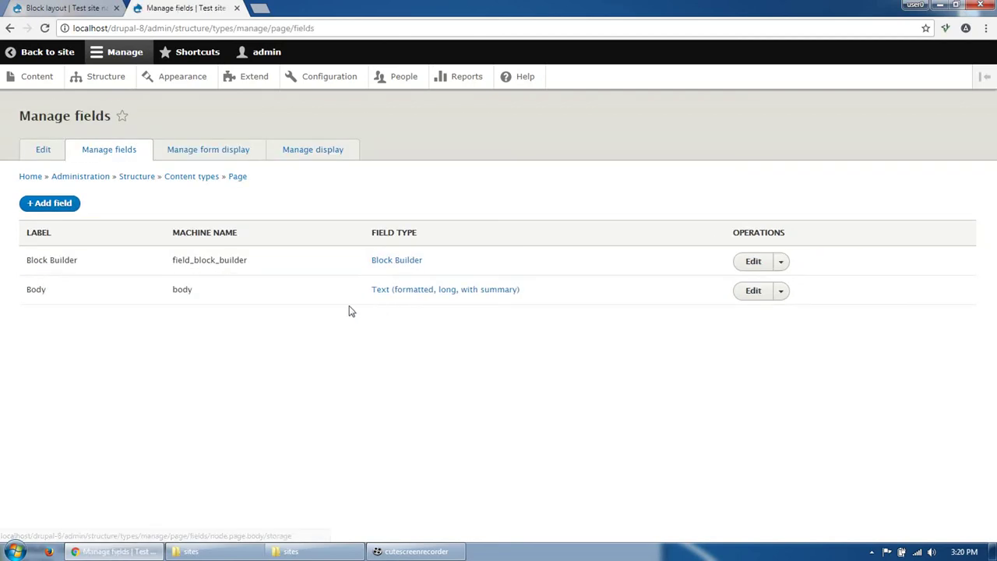
{"action": "left_click", "coordinate": [214, 156]}
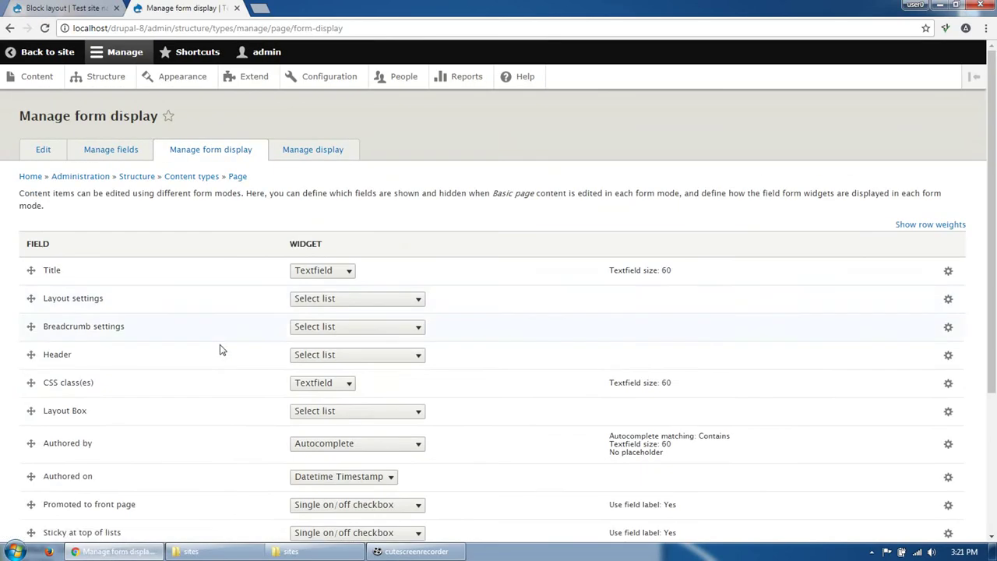
{"action": "scroll", "coordinate": [200, 380], "scroll_direction": "down", "scroll_amount": 3}
{"action": "left_click_drag", "start_coordinate": [31, 458], "coordinate": [31, 429]}
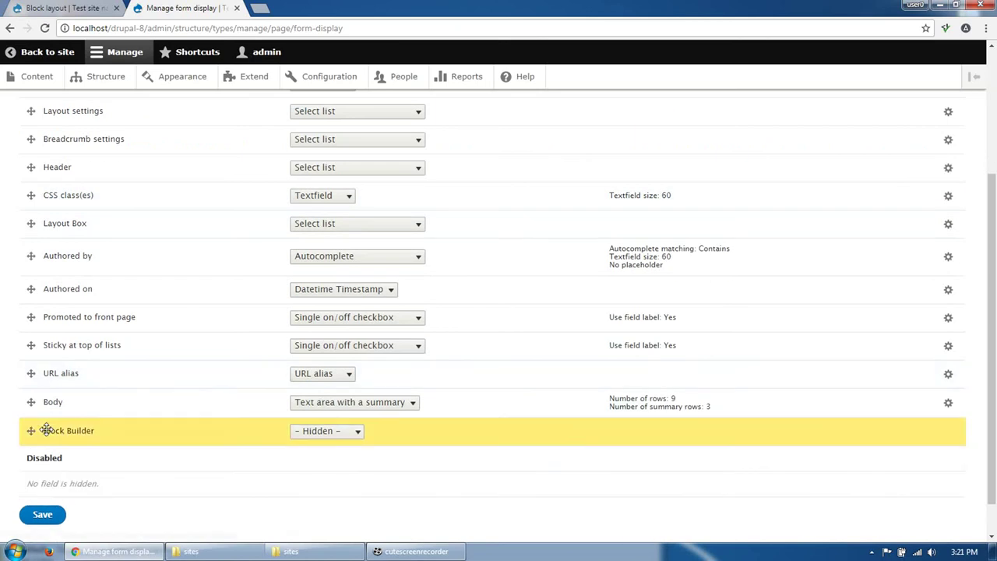
{"action": "scroll", "coordinate": [332, 510], "scroll_direction": "down", "scroll_amount": 3}
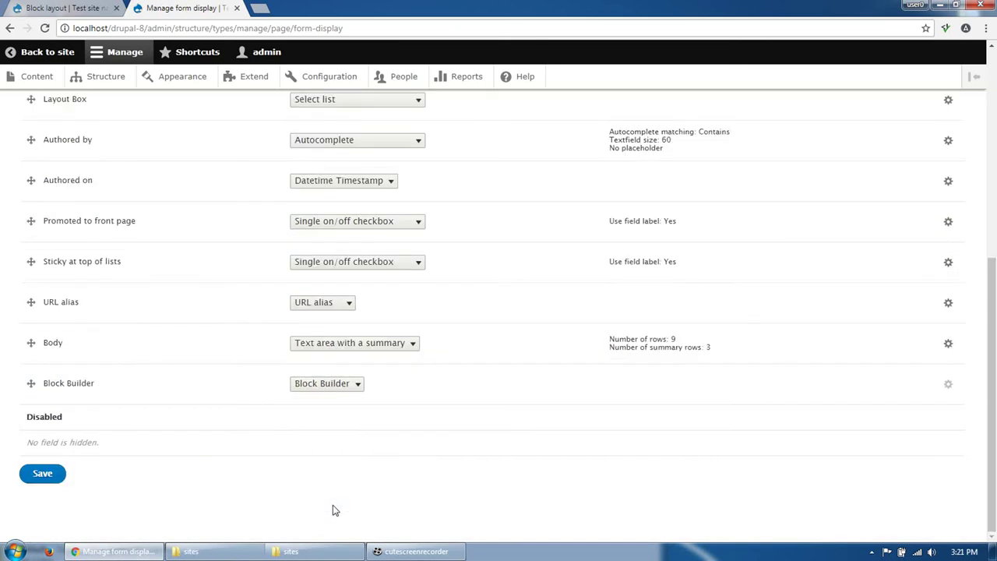
{"action": "left_click", "coordinate": [43, 473]}
Step: Enable the Block Builder field in the Basic page's default display, set its label to Hidden and save
{"action": "scroll", "coordinate": [83, 381], "scroll_direction": "up", "scroll_amount": 3}
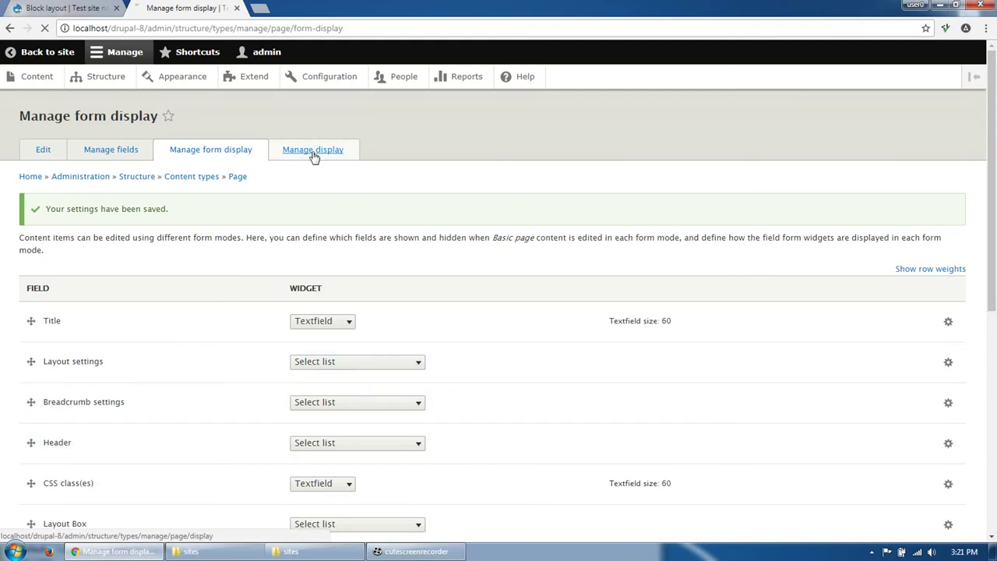
{"action": "left_click", "coordinate": [314, 152]}
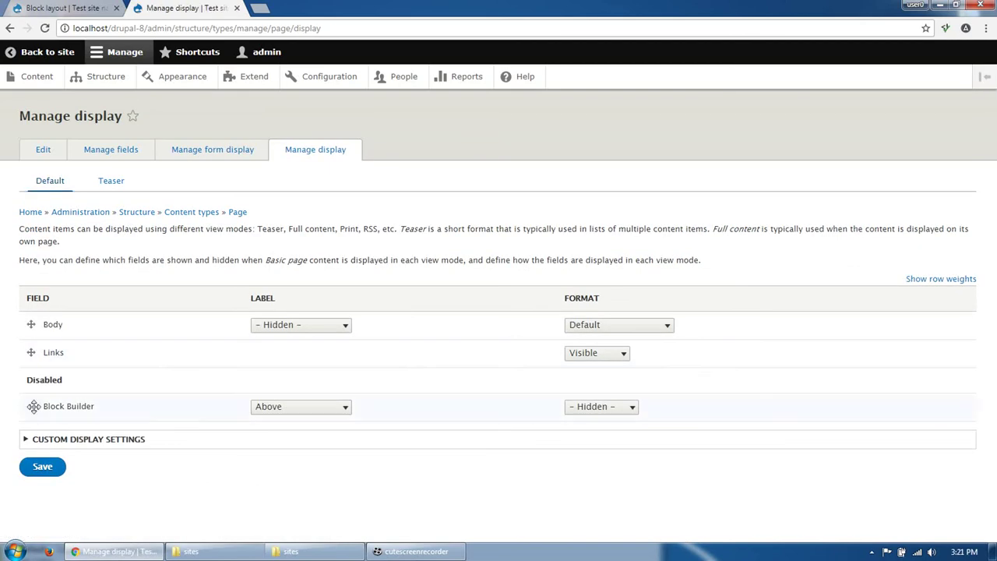
{"action": "left_click_drag", "start_coordinate": [31, 405], "coordinate": [33, 381]}
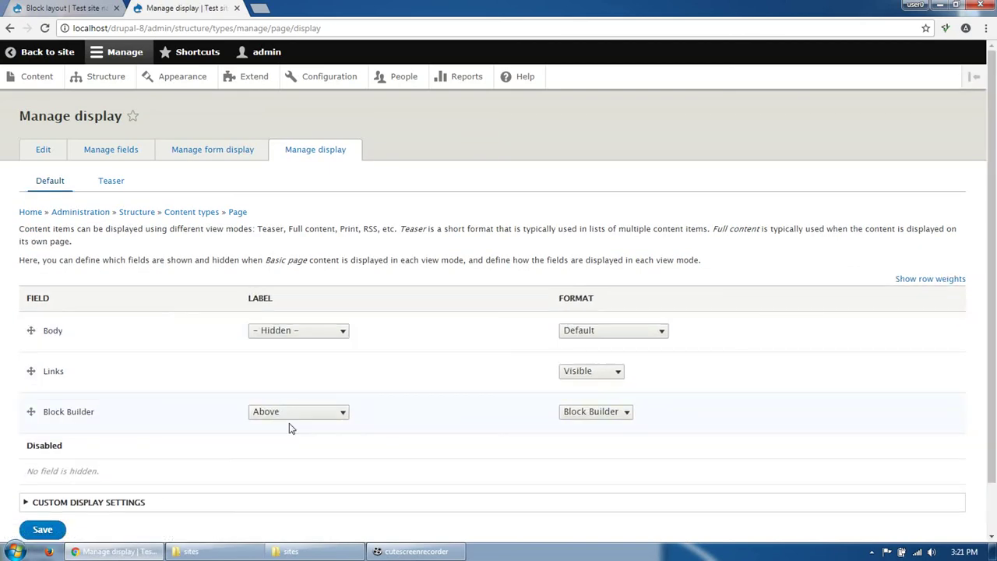
{"action": "left_click", "coordinate": [289, 417]}
{"action": "left_click", "coordinate": [279, 453]}
{"action": "left_click", "coordinate": [47, 529]}
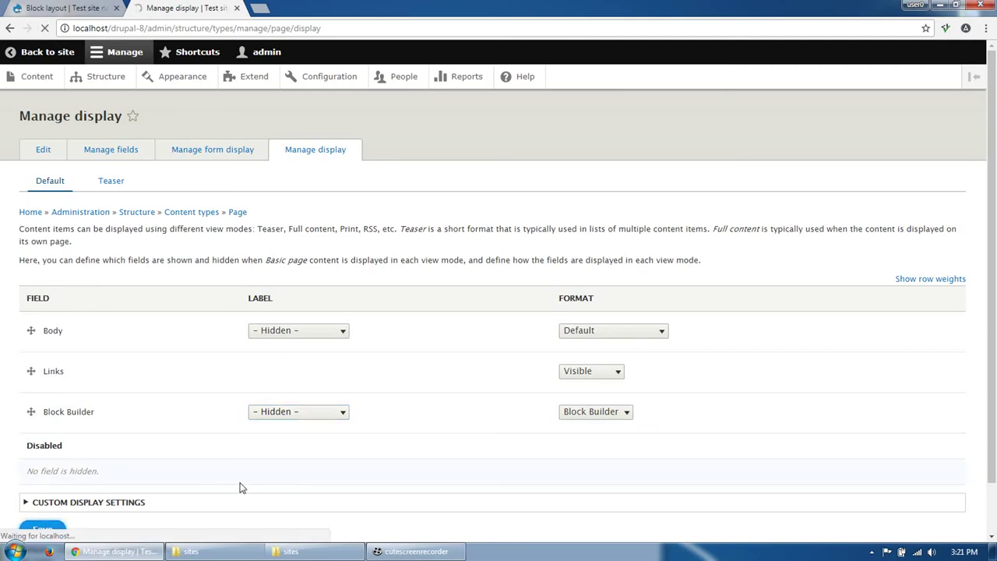
Step: Start a new Basic page and give it the title Home Page
{"action": "left_click", "coordinate": [42, 83]}
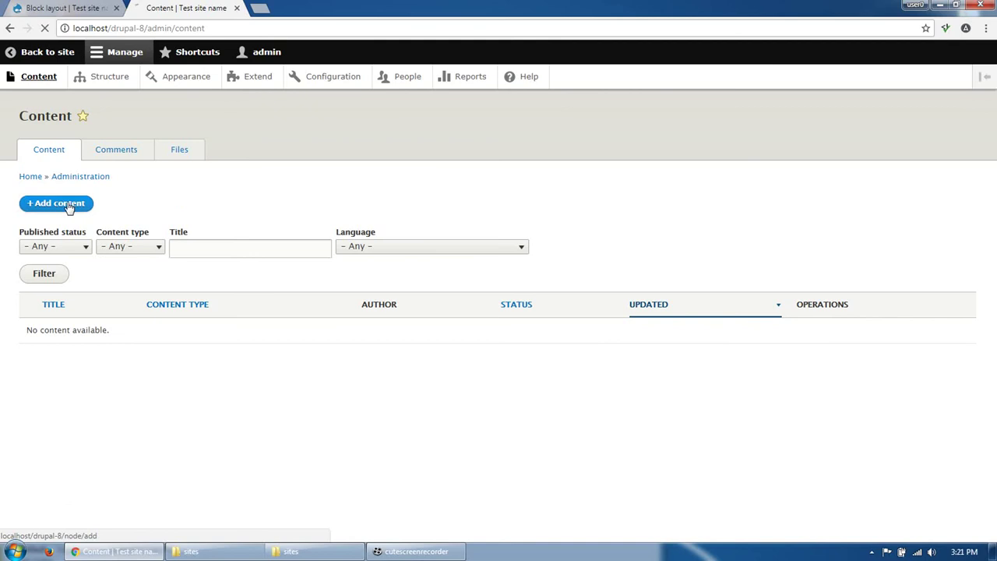
{"action": "left_click", "coordinate": [68, 206]}
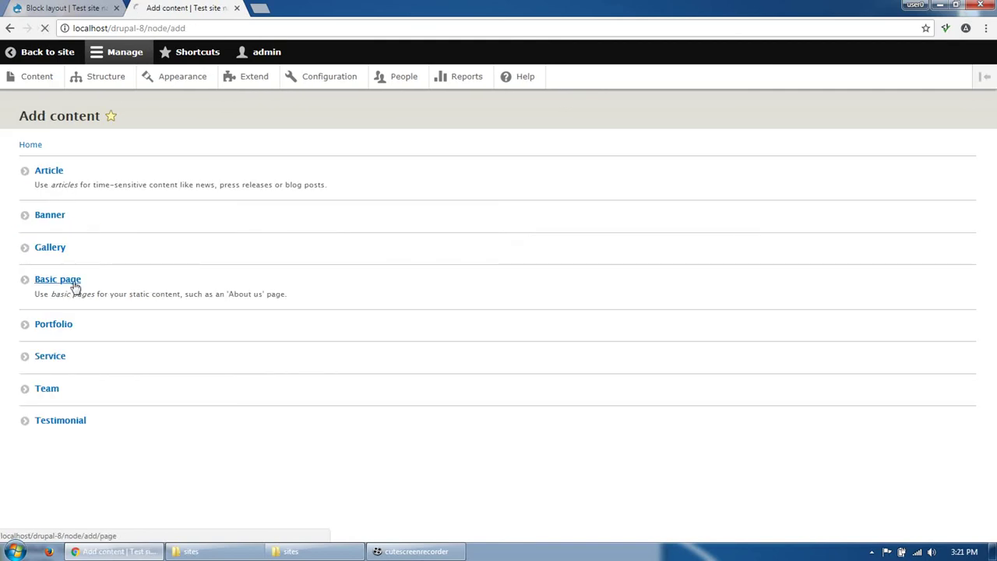
{"action": "left_click", "coordinate": [76, 287]}
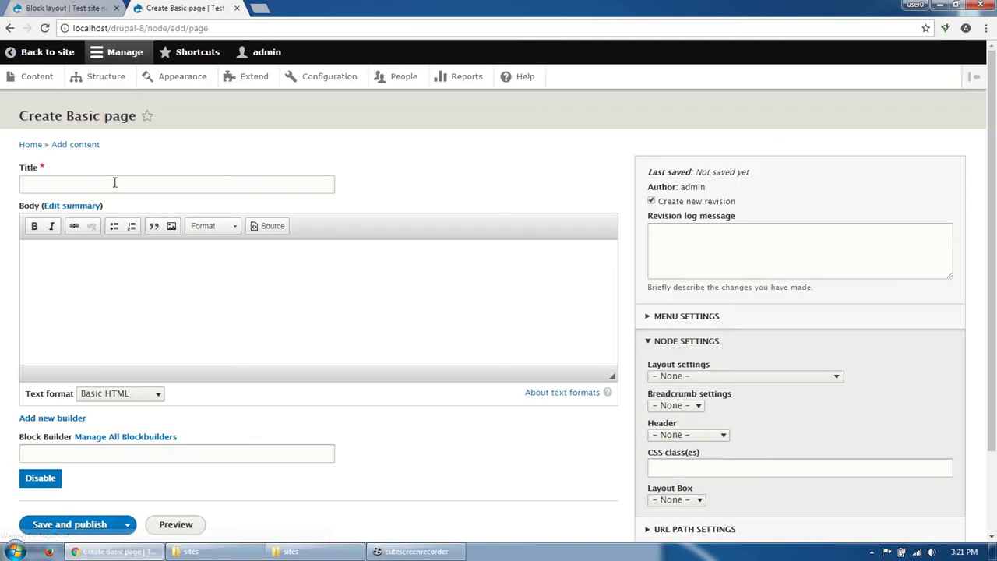
{"action": "left_click", "coordinate": [115, 182]}
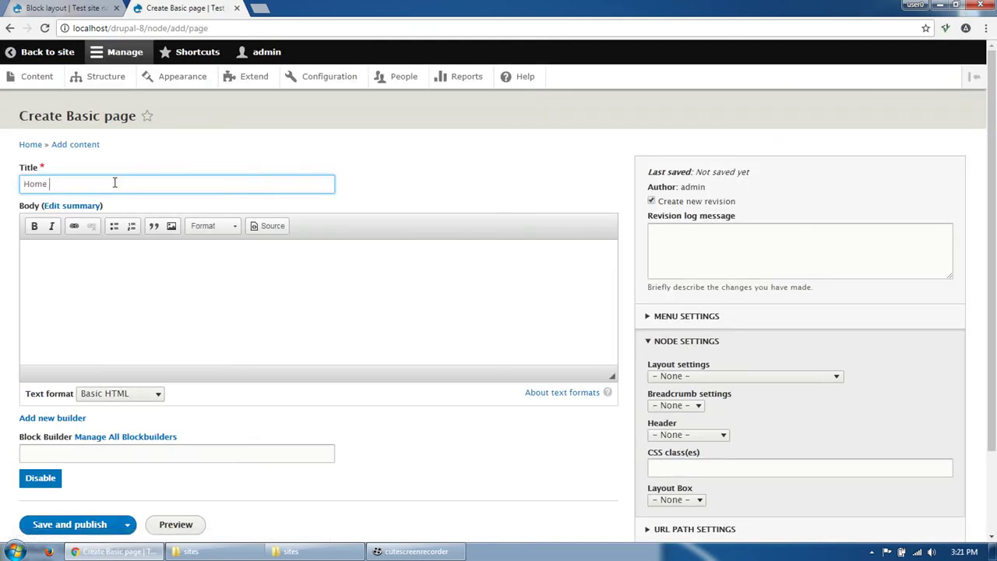
Step: Add a new block builder to the page with the title Home Page and the machine name home_page
{"action": "scroll", "coordinate": [145, 501], "scroll_direction": "down", "scroll_amount": 2}
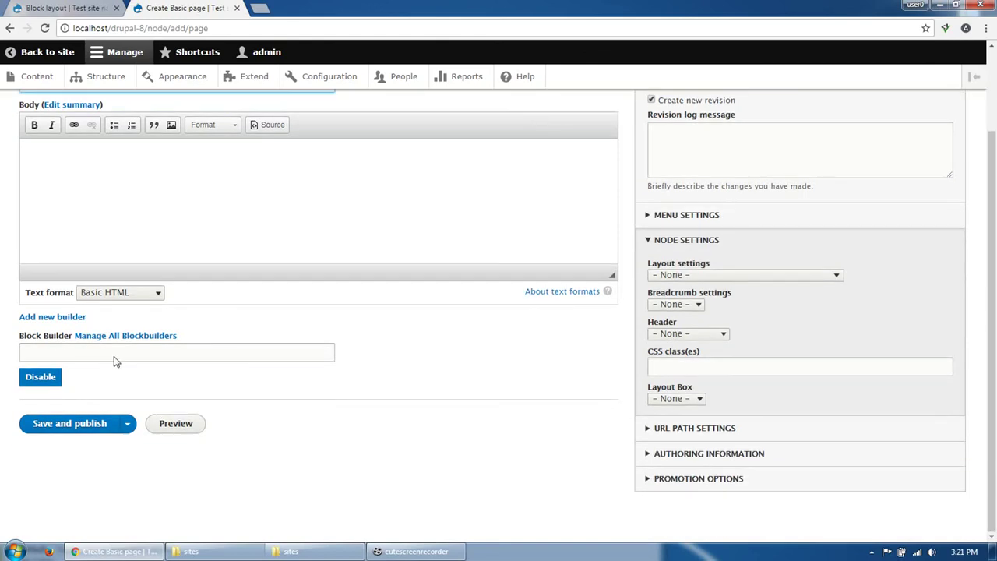
{"action": "left_click", "coordinate": [75, 319]}
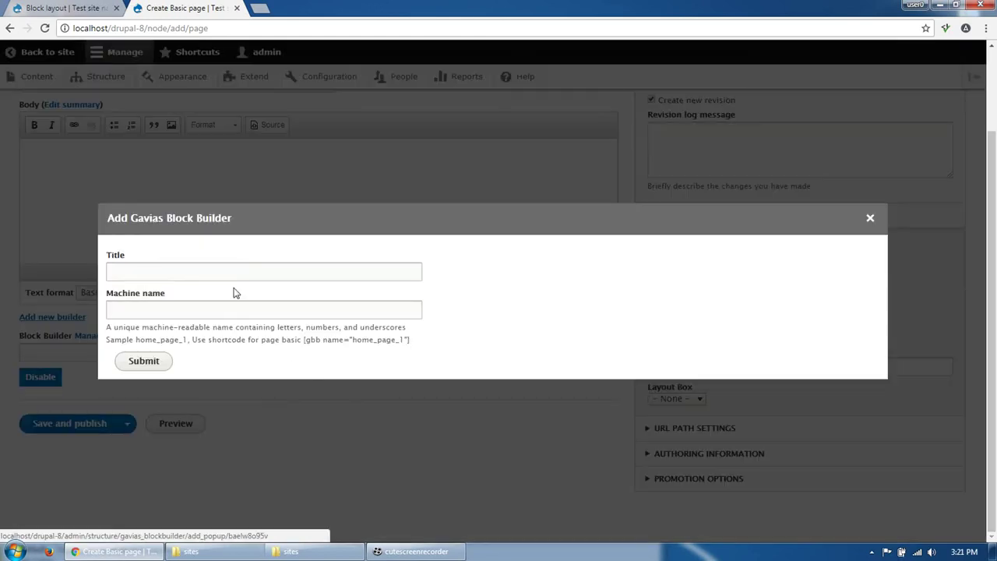
{"action": "left_click", "coordinate": [228, 272]}
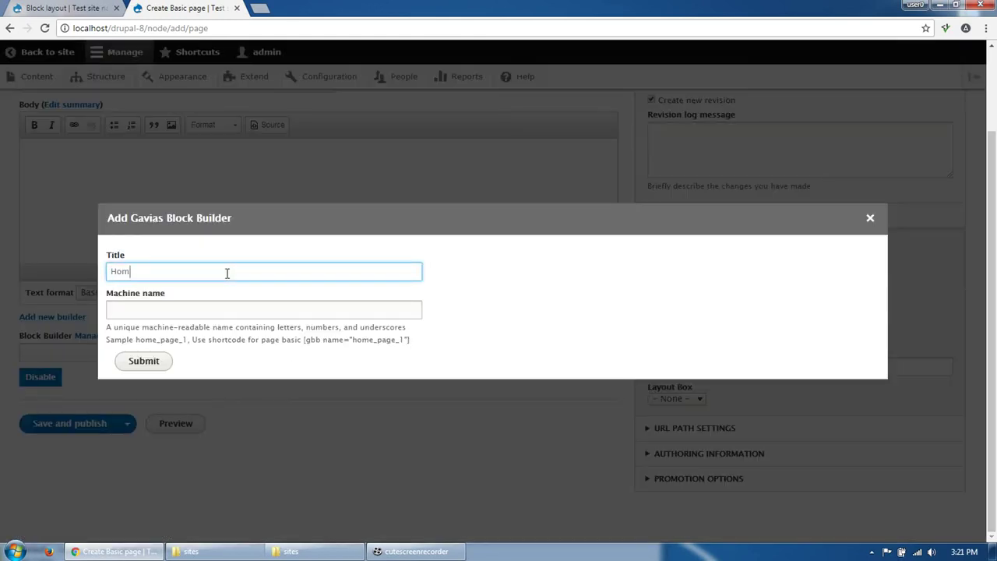
{"action": "key", "text": "Tab"}
{"action": "type", "text": "h"}
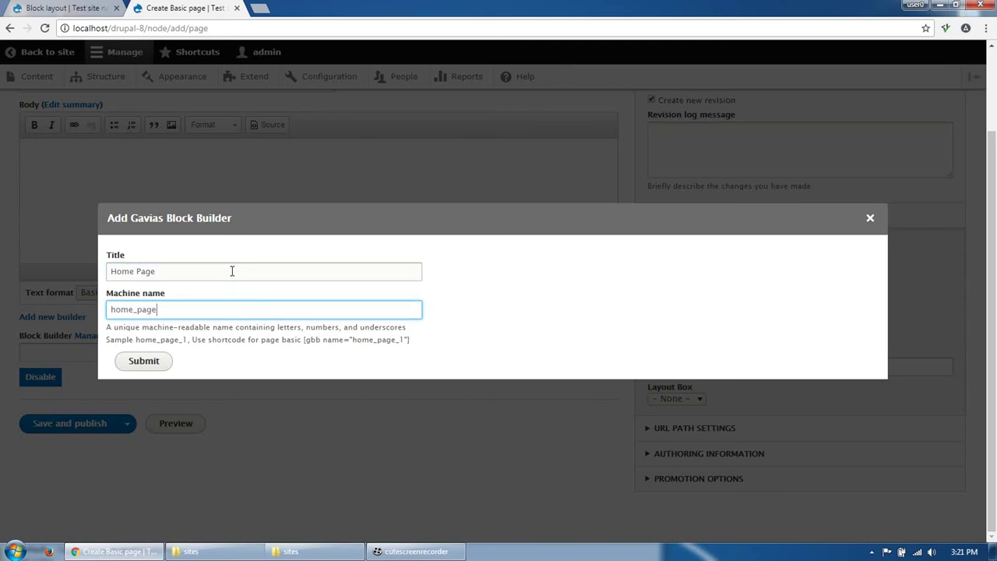
{"action": "left_click", "coordinate": [148, 366]}
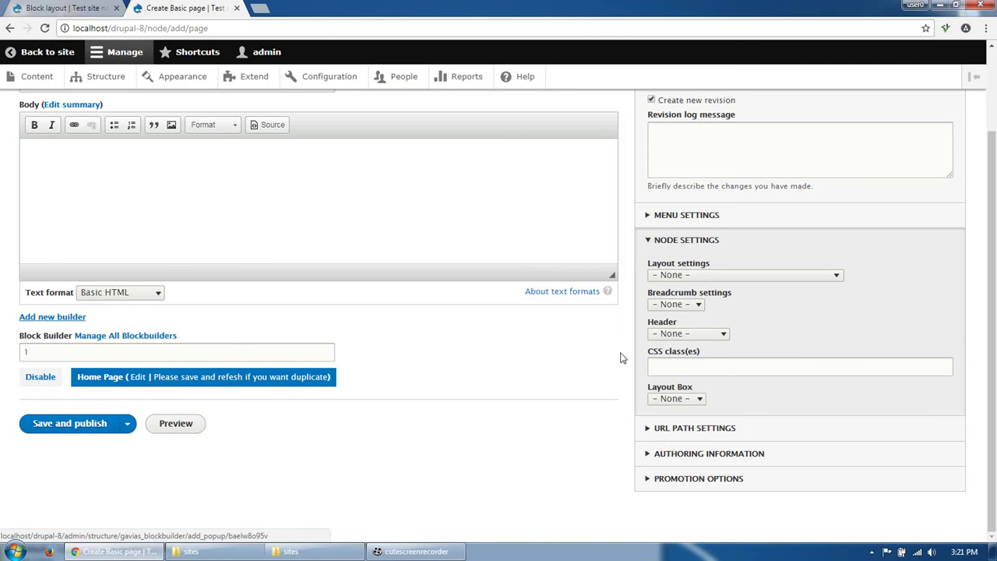
Step: Set the page's layout to "Fullwith no sidebar (use for block builder)", publish the page and reopen it for editing
{"action": "left_click", "coordinate": [682, 277]}
{"action": "left_click", "coordinate": [686, 304]}
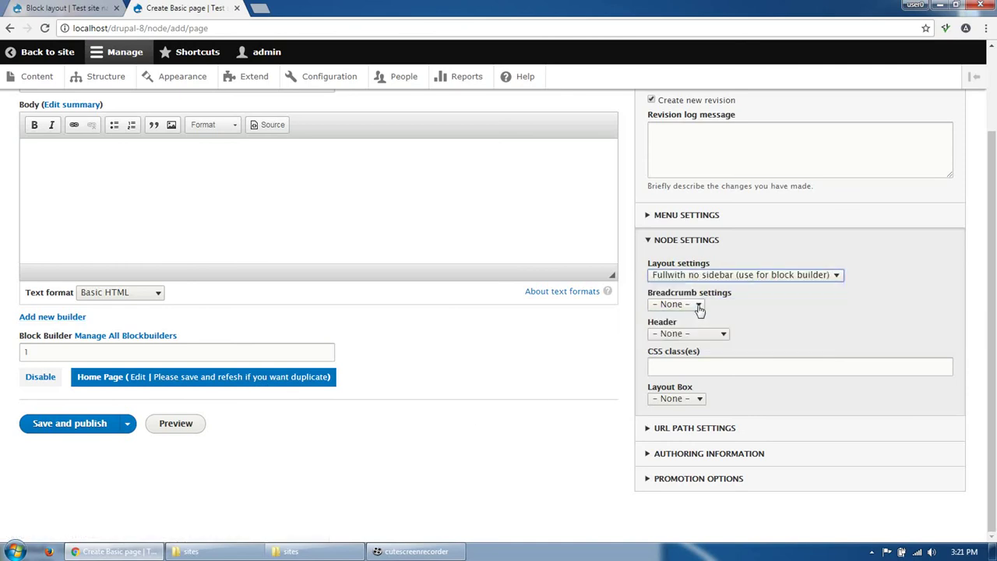
{"action": "left_click", "coordinate": [685, 368]}
{"action": "left_click", "coordinate": [691, 399]}
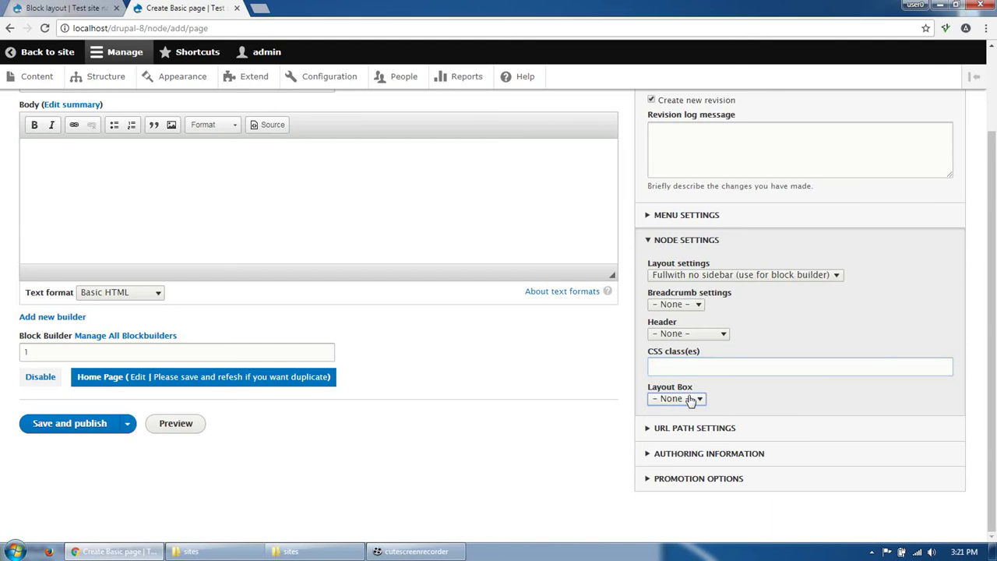
{"action": "left_click", "coordinate": [102, 423]}
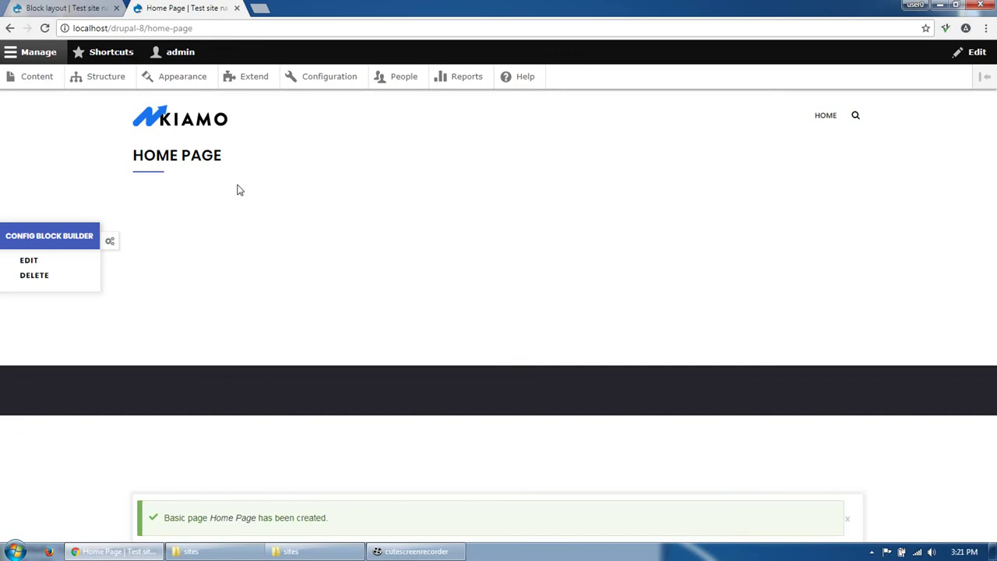
{"action": "left_click", "coordinate": [30, 260]}
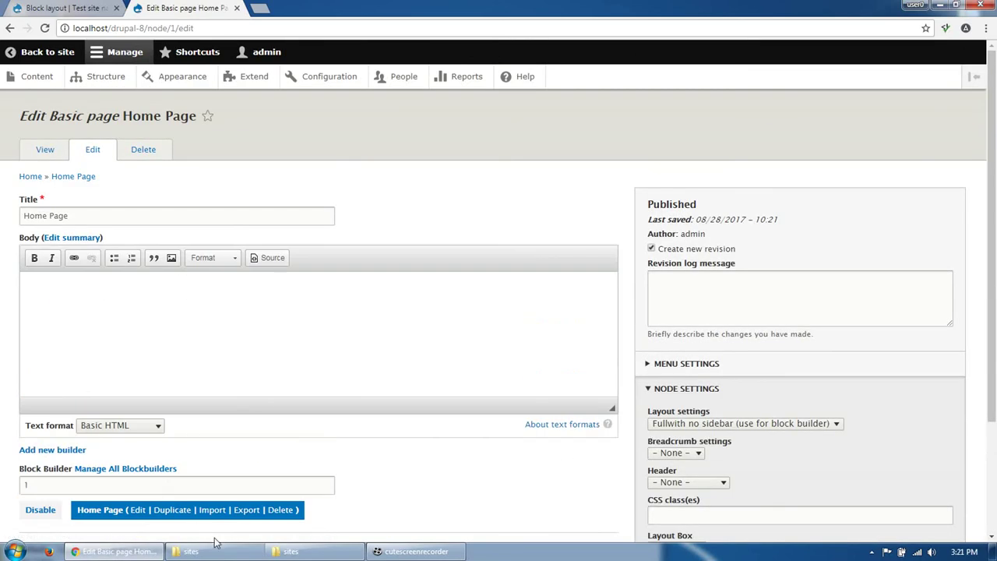
Step: Switch to Windows Explorer, go up to the gavias_kiamo_full folder and extract files_export_blockbuilder.zip into its own folder
{"action": "left_click", "coordinate": [217, 549]}
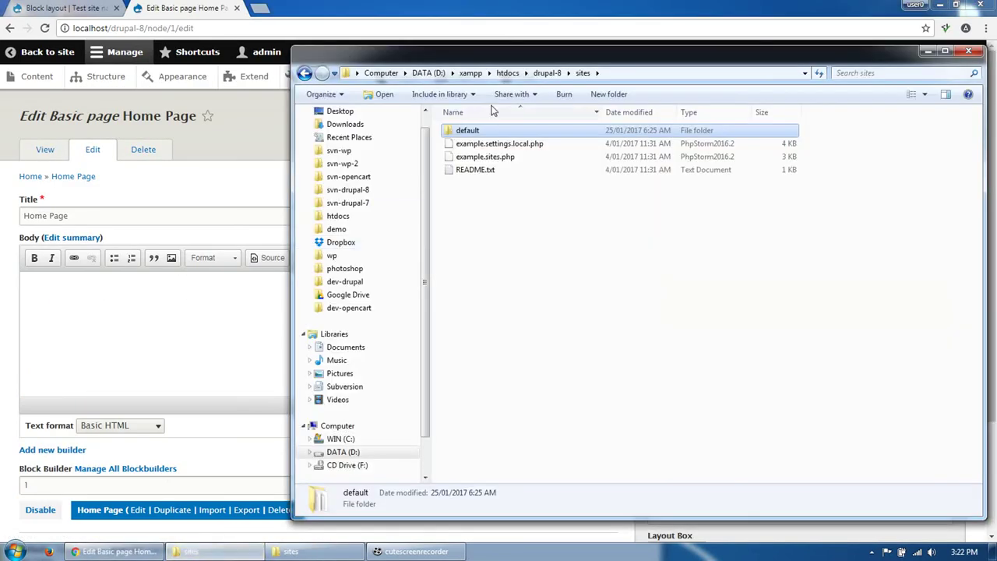
{"action": "left_click", "coordinate": [202, 552]}
{"action": "left_click", "coordinate": [308, 552]}
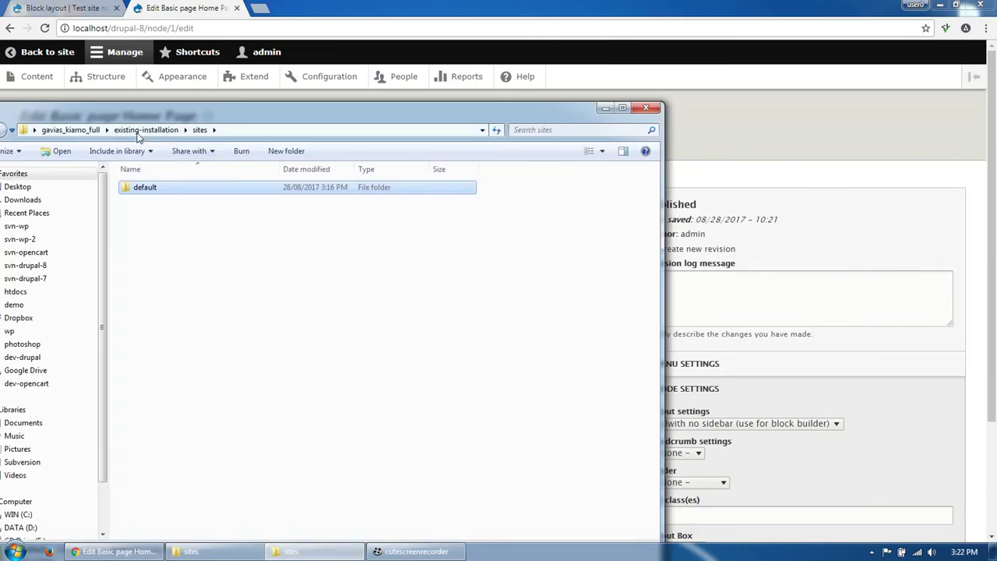
{"action": "left_click", "coordinate": [139, 131]}
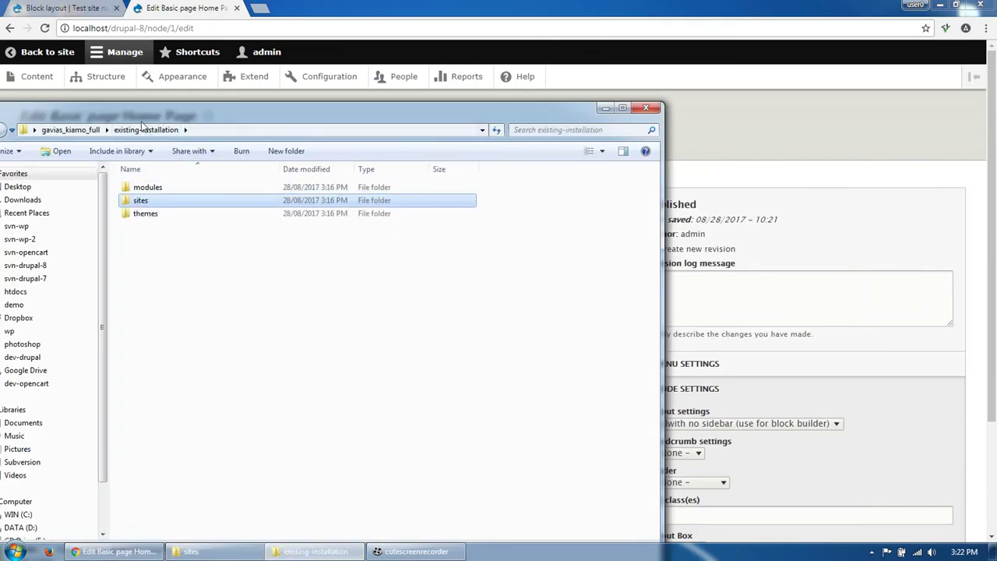
{"action": "left_click", "coordinate": [70, 129]}
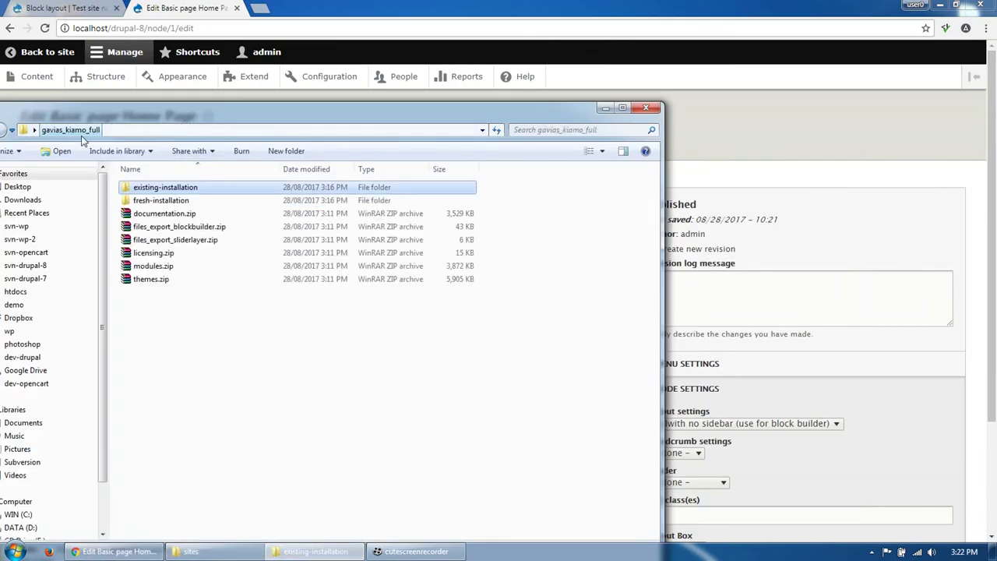
{"action": "right_click", "coordinate": [194, 226]}
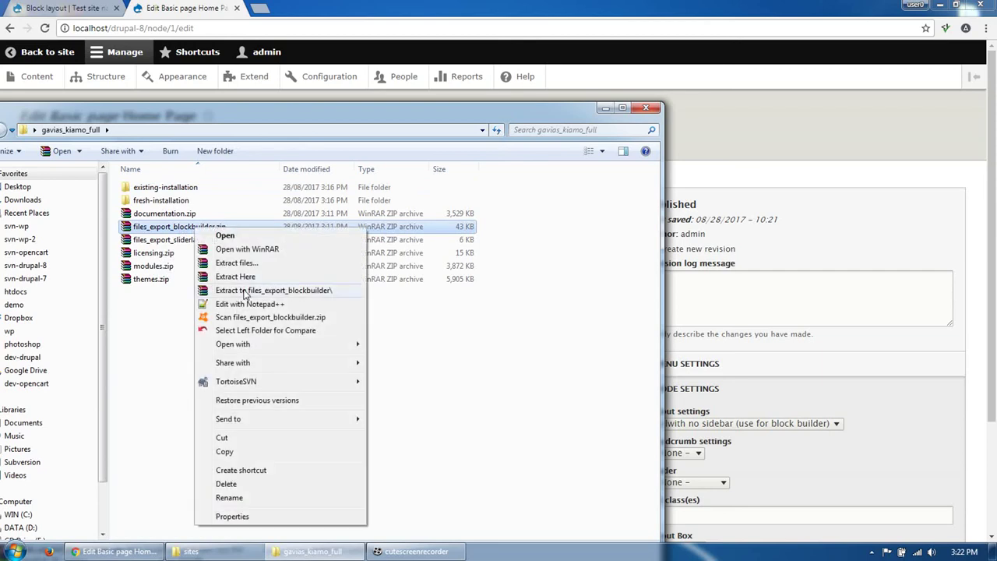
{"action": "left_click", "coordinate": [244, 290]}
Step: Open the extracted files_export_blockbuilder folder and its inner folder to view the exported page files
{"action": "left_click", "coordinate": [161, 203]}
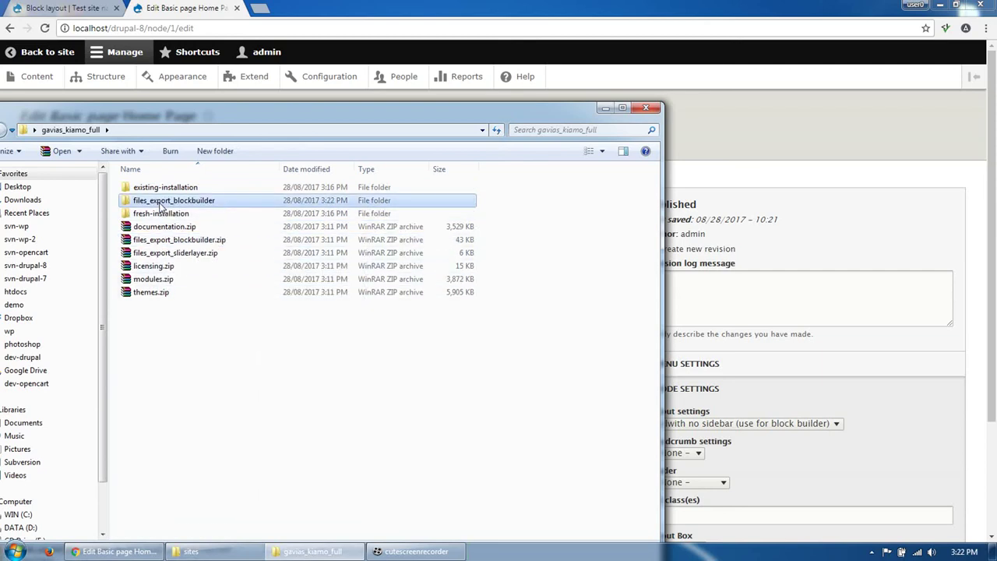
{"action": "double_click", "coordinate": [162, 201]}
{"action": "double_click", "coordinate": [160, 188]}
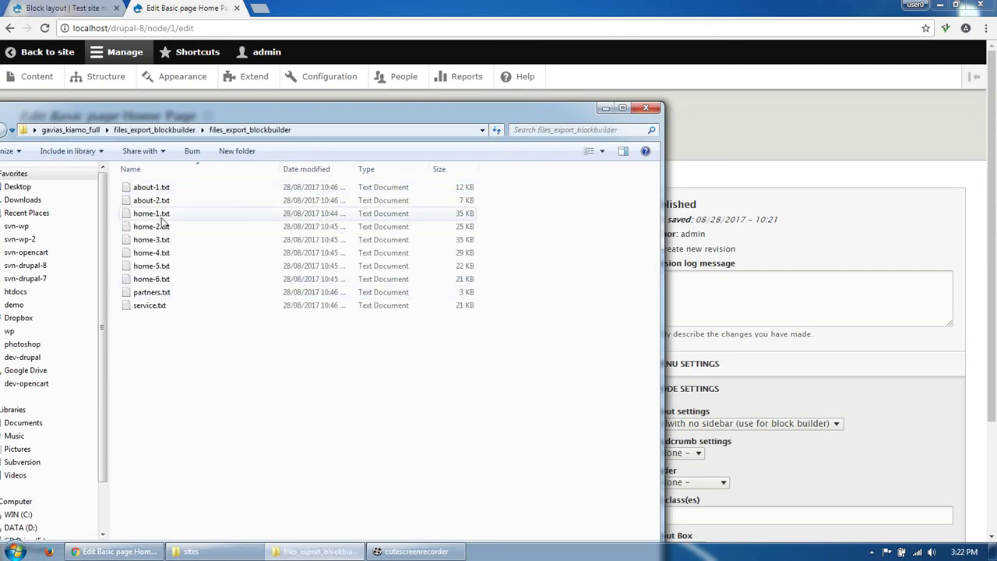
Step: Return to the Home Page edit form in the browser and turn off creating a new revision
{"action": "left_click", "coordinate": [605, 108]}
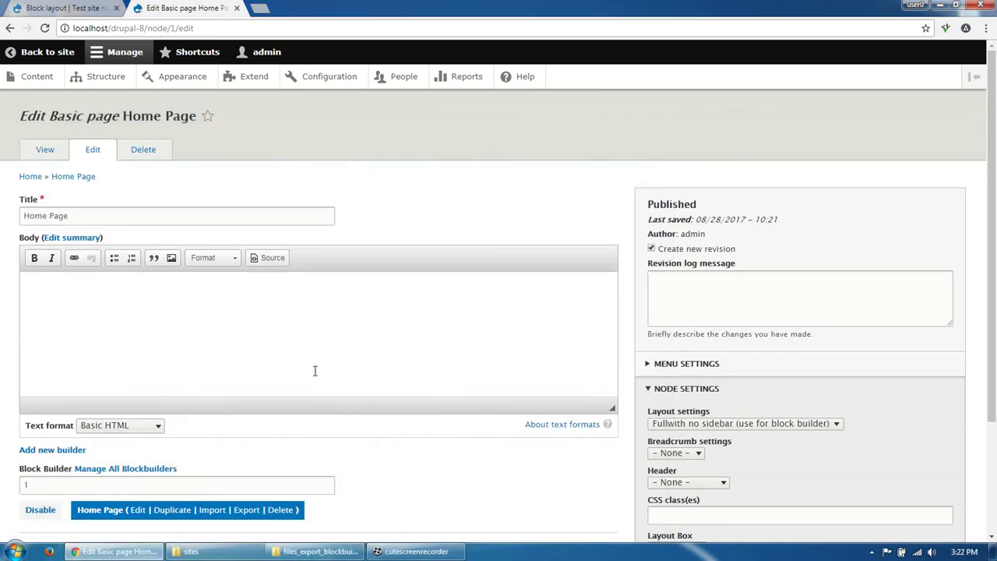
{"action": "scroll", "coordinate": [314, 371], "scroll_direction": "down", "scroll_amount": 1}
{"action": "left_click", "coordinate": [653, 187]}
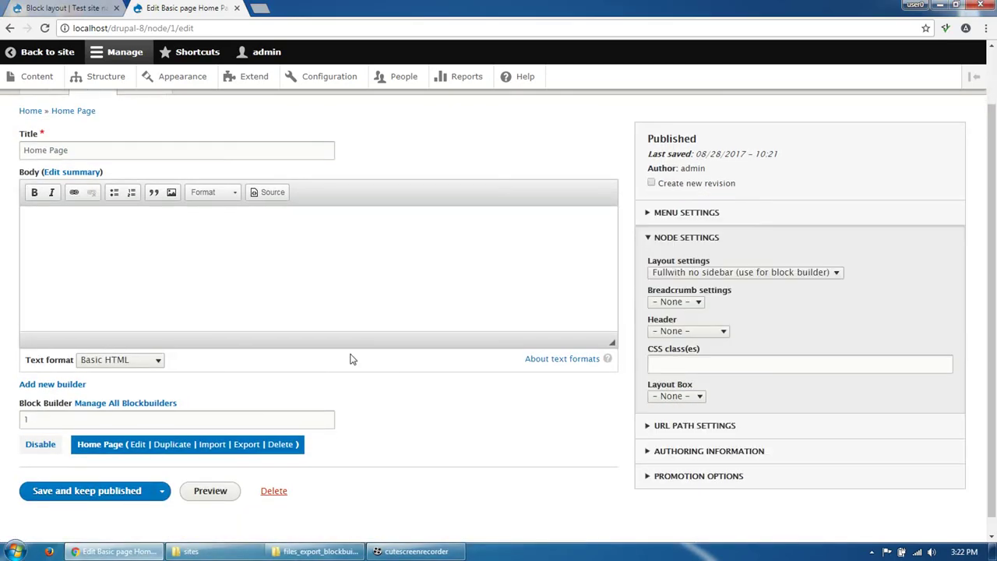
Step: Import home-1.txt from the inner files_export_blockbuilder folder of gavias_kiamo_full into the Home Page block builder
{"action": "scroll", "coordinate": [350, 357], "scroll_direction": "down", "scroll_amount": 1}
{"action": "left_click", "coordinate": [222, 433]}
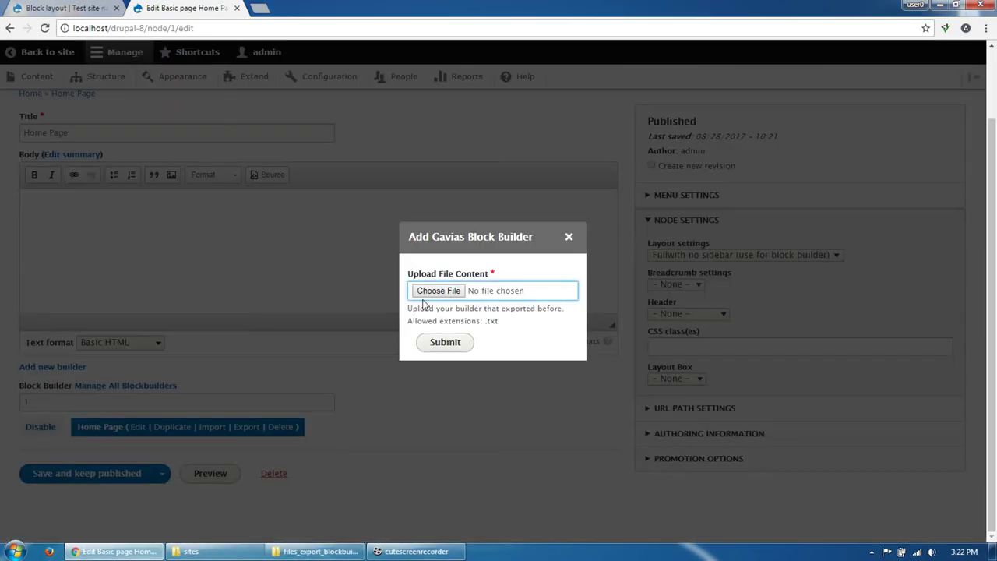
{"action": "left_click", "coordinate": [425, 303]}
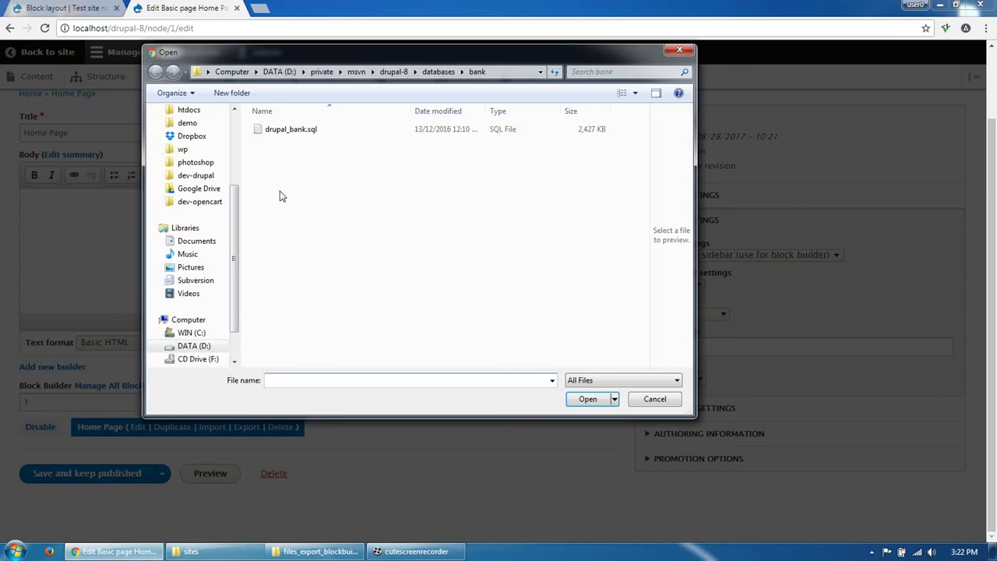
{"action": "left_click_drag", "start_coordinate": [235, 209], "coordinate": [235, 146]}
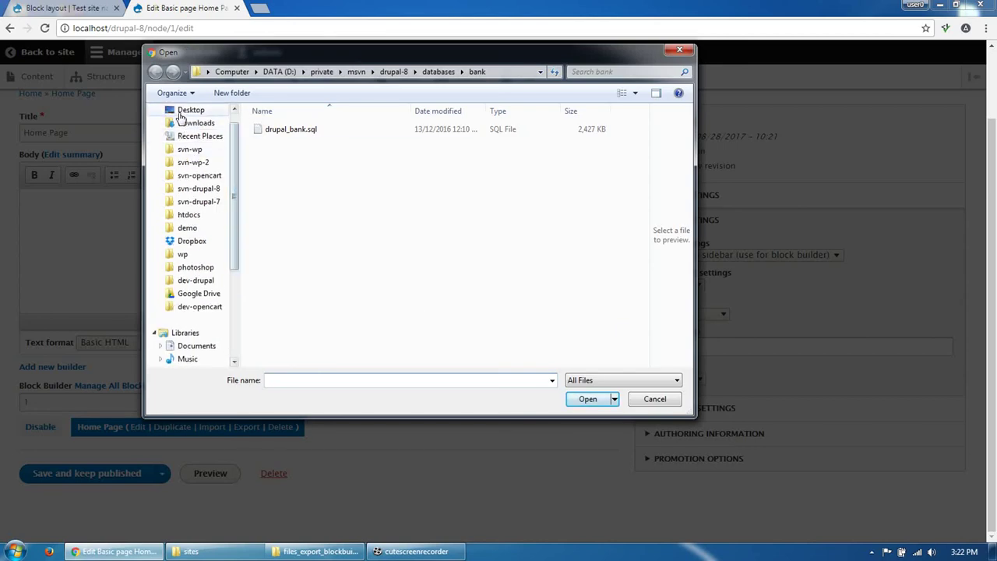
{"action": "left_click", "coordinate": [186, 110]}
{"action": "double_click", "coordinate": [300, 207]}
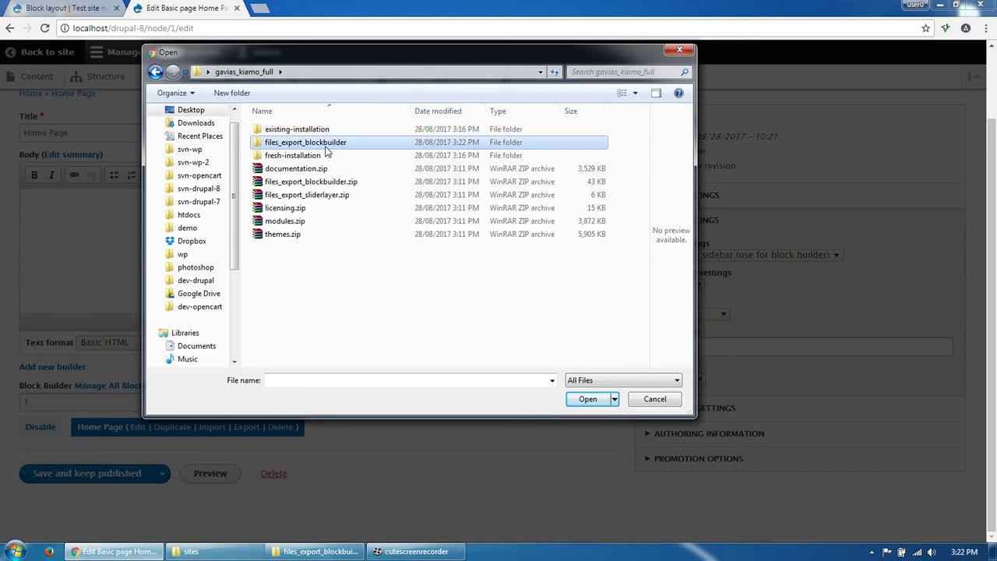
{"action": "double_click", "coordinate": [326, 145]}
{"action": "double_click", "coordinate": [314, 129]}
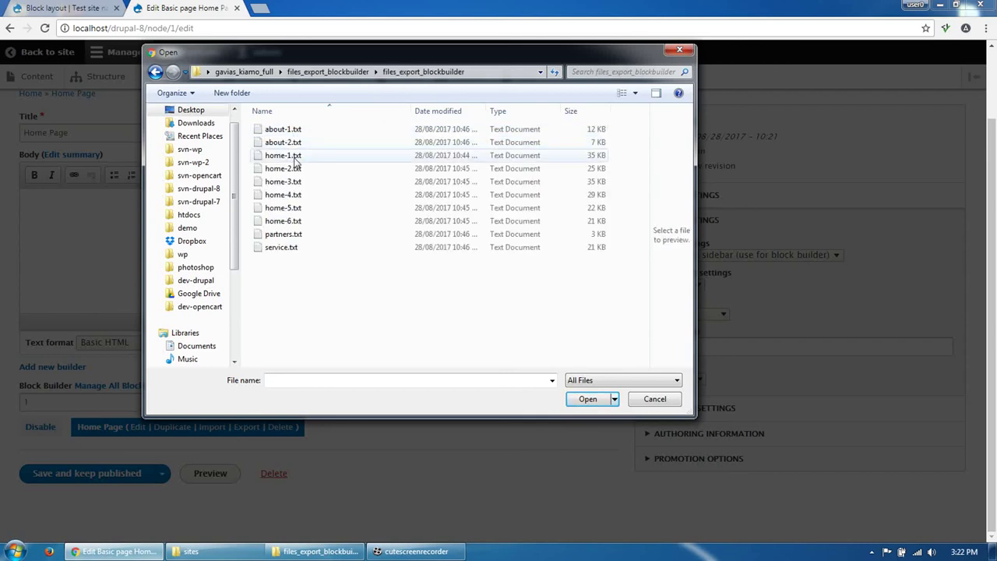
{"action": "left_click", "coordinate": [296, 157]}
{"action": "key", "text": "Return"}
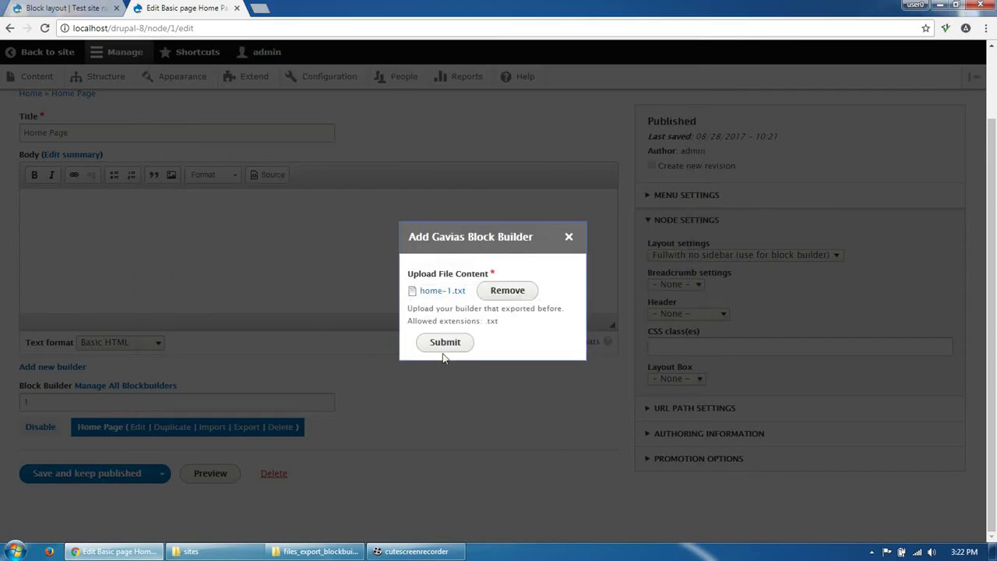
{"action": "left_click", "coordinate": [449, 349]}
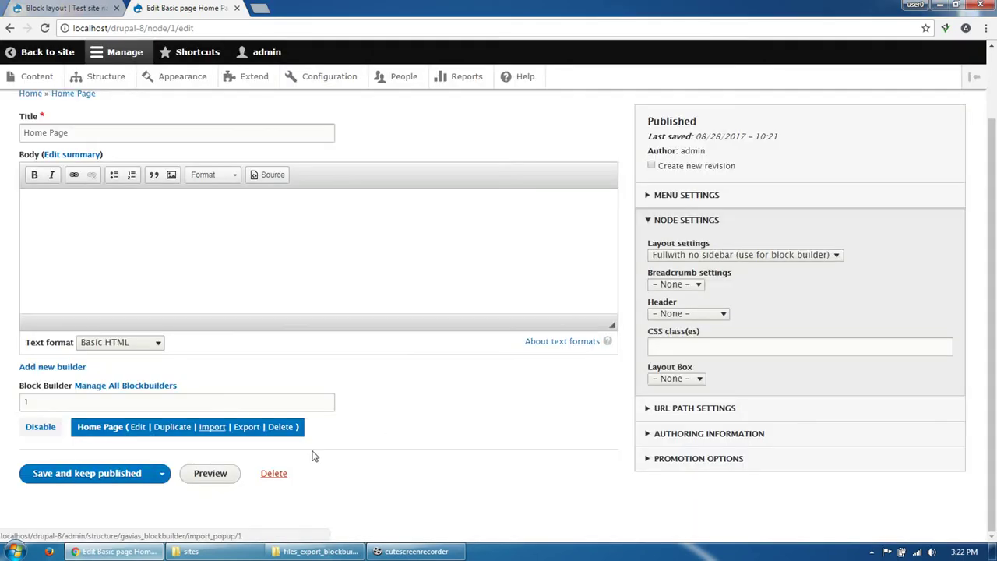
Step: Save the Home Page, keeping it published, and look through the imported sections on the page
{"action": "left_click", "coordinate": [134, 475]}
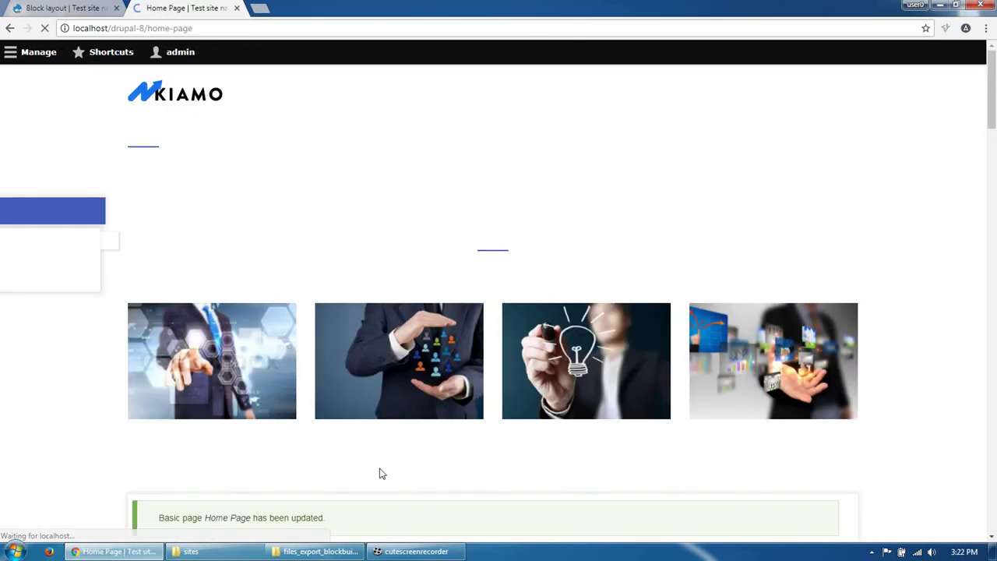
{"action": "scroll", "coordinate": [300, 374], "scroll_direction": "down", "scroll_amount": 20}
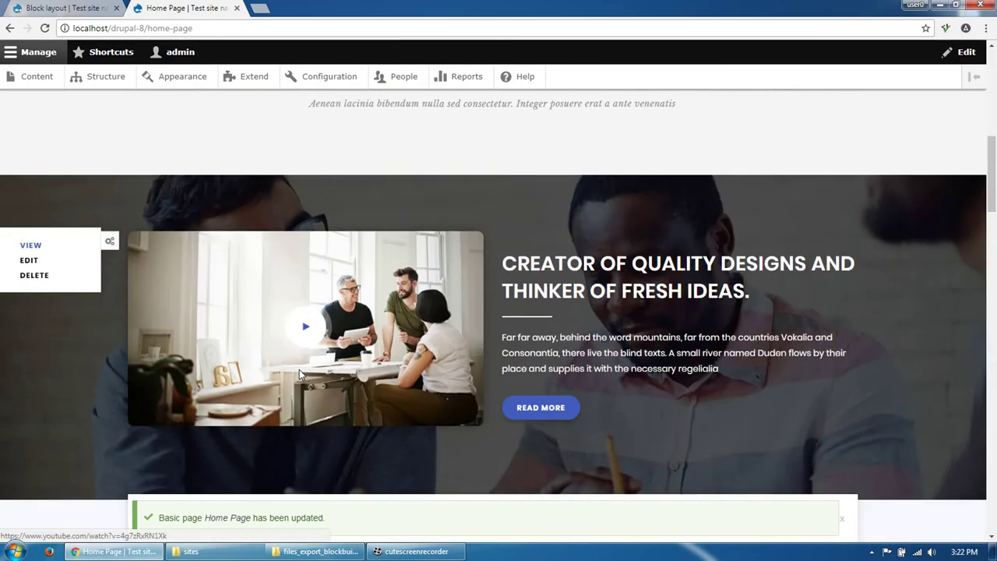
{"action": "scroll", "coordinate": [299, 375], "scroll_direction": "up", "scroll_amount": 10}
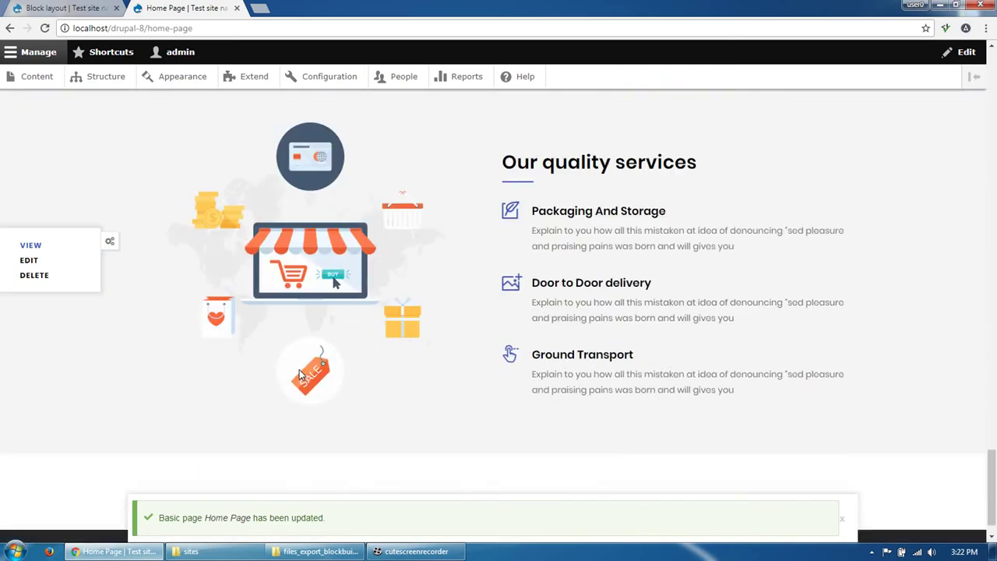
{"action": "scroll", "coordinate": [299, 374], "scroll_direction": "down", "scroll_amount": 12}
{"action": "scroll", "coordinate": [299, 375], "scroll_direction": "up", "scroll_amount": 15}
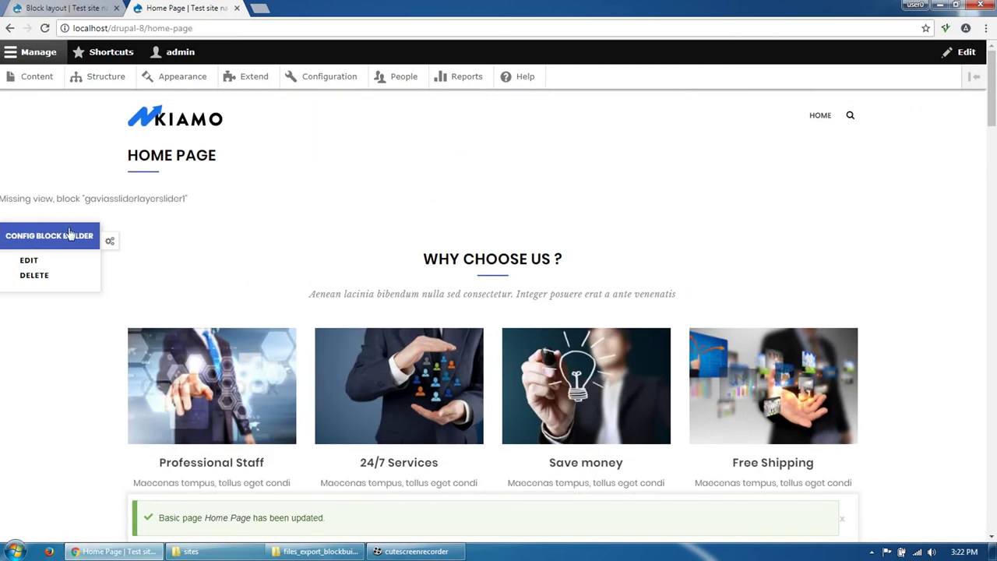
Step: Reopen the Home Page for editing, set its CSS class to hidden-title and save it, keeping it published
{"action": "left_click", "coordinate": [36, 262]}
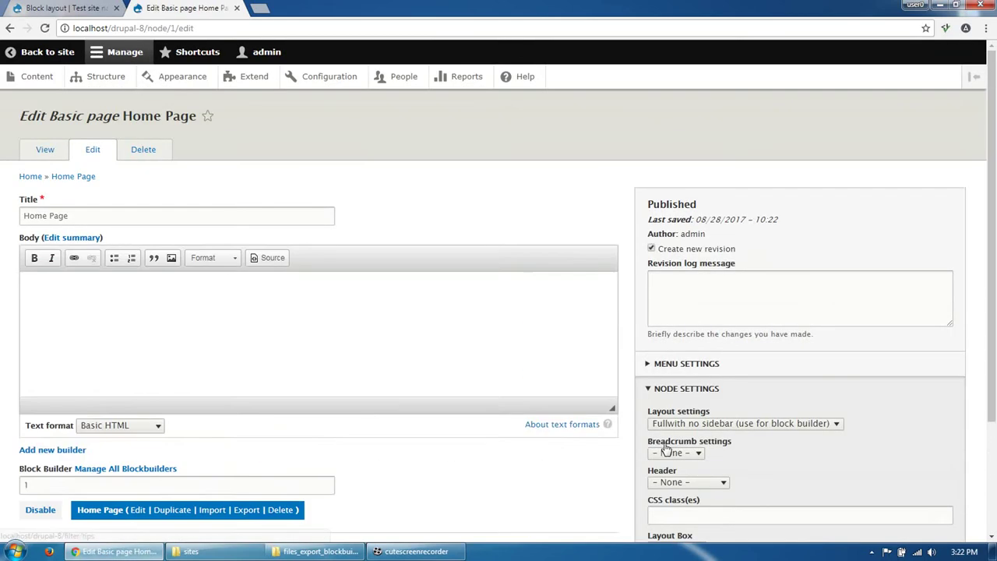
{"action": "scroll", "coordinate": [468, 343], "scroll_direction": "down", "scroll_amount": 2}
{"action": "left_click", "coordinate": [698, 364]}
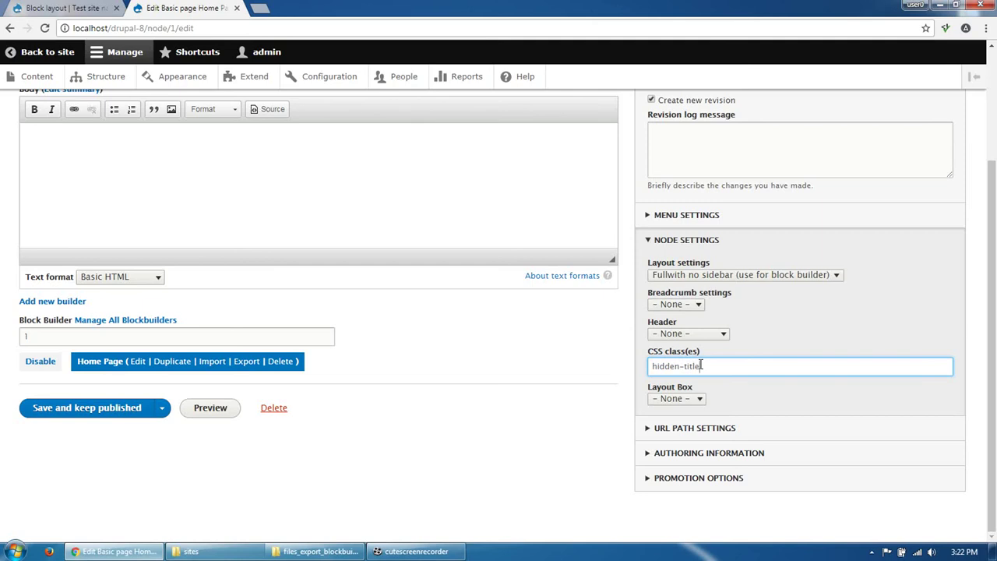
{"action": "left_click", "coordinate": [78, 416]}
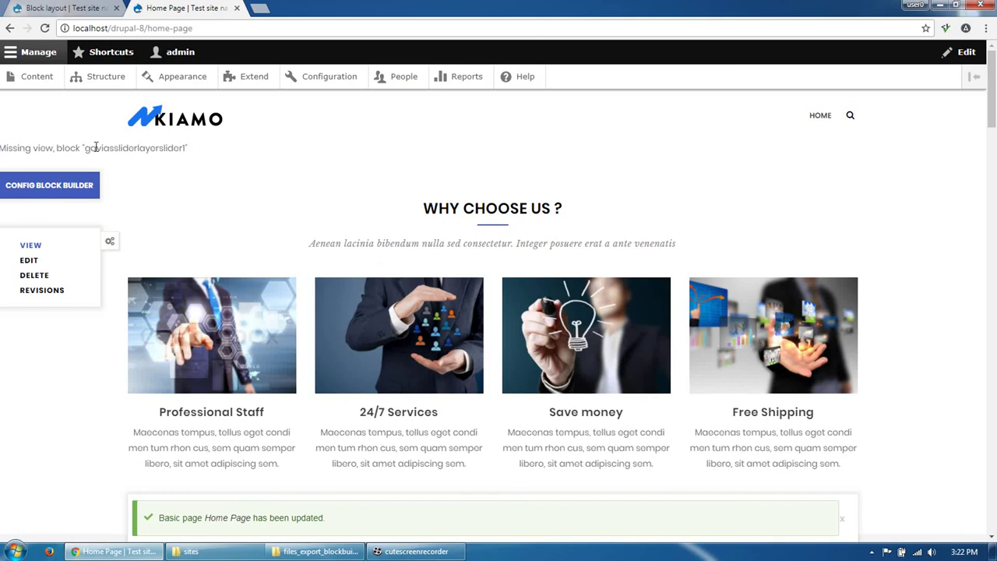
Step: Create a Gavias slider layer group titled "Sliders" from the site structure administration
{"action": "left_click_drag", "start_coordinate": [86, 146], "coordinate": [188, 152]}
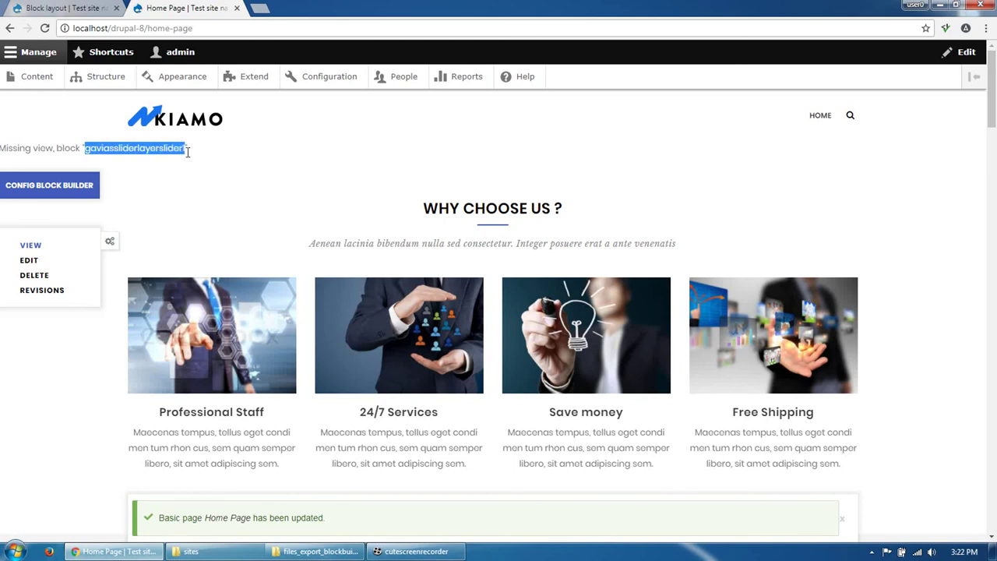
{"action": "left_click", "coordinate": [188, 224]}
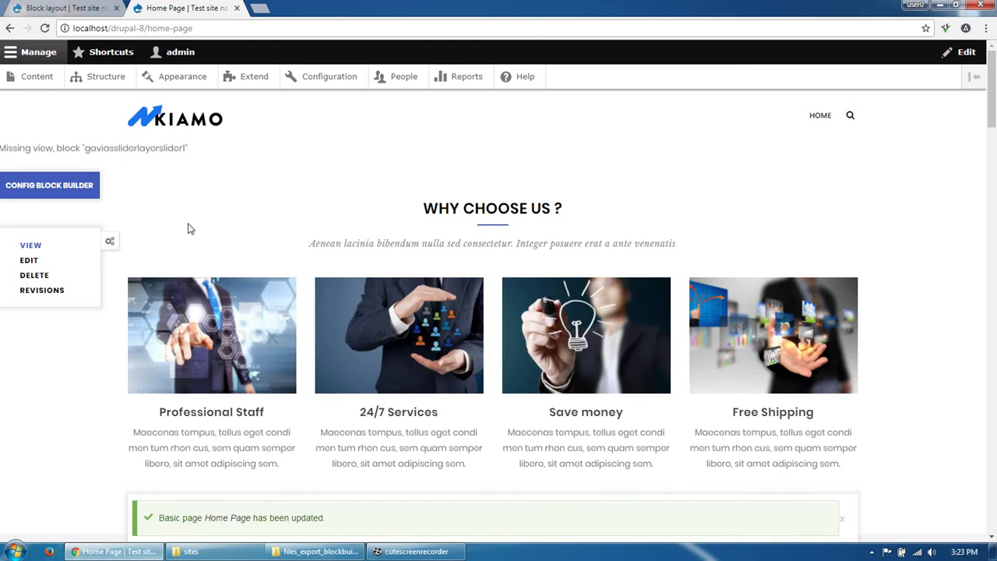
{"action": "left_click", "coordinate": [97, 79]}
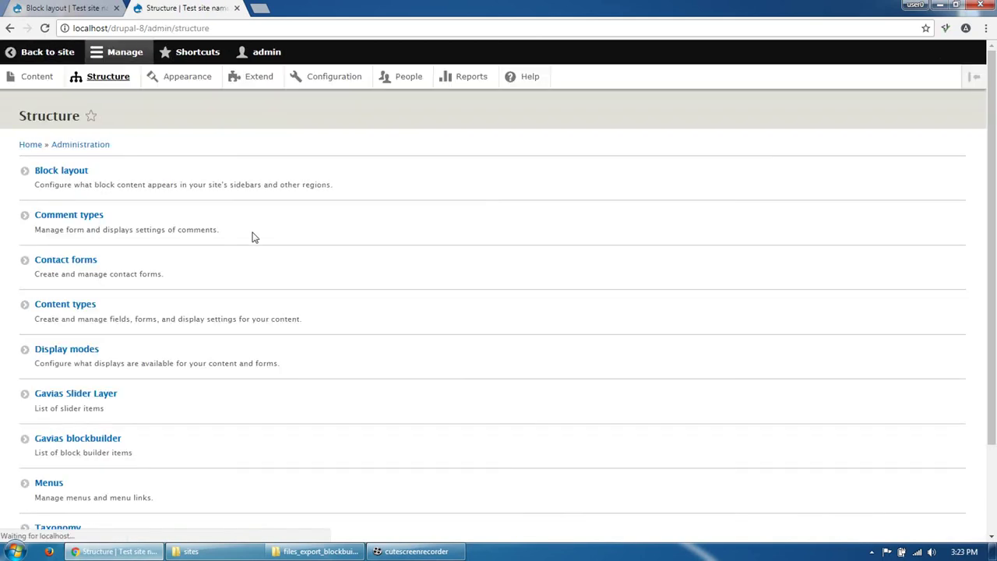
{"action": "scroll", "coordinate": [113, 370], "scroll_direction": "down", "scroll_amount": 2}
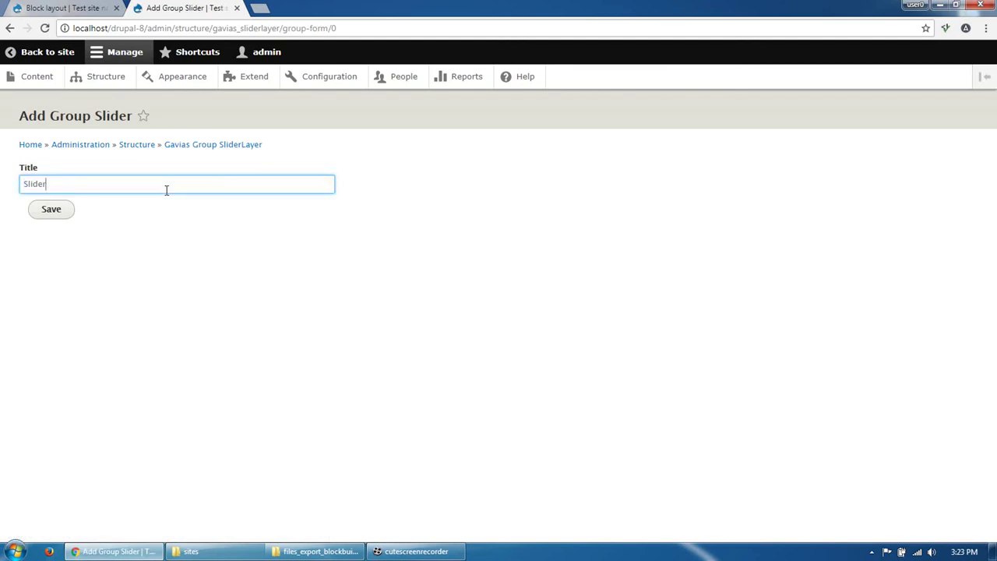
{"action": "left_click", "coordinate": [54, 211]}
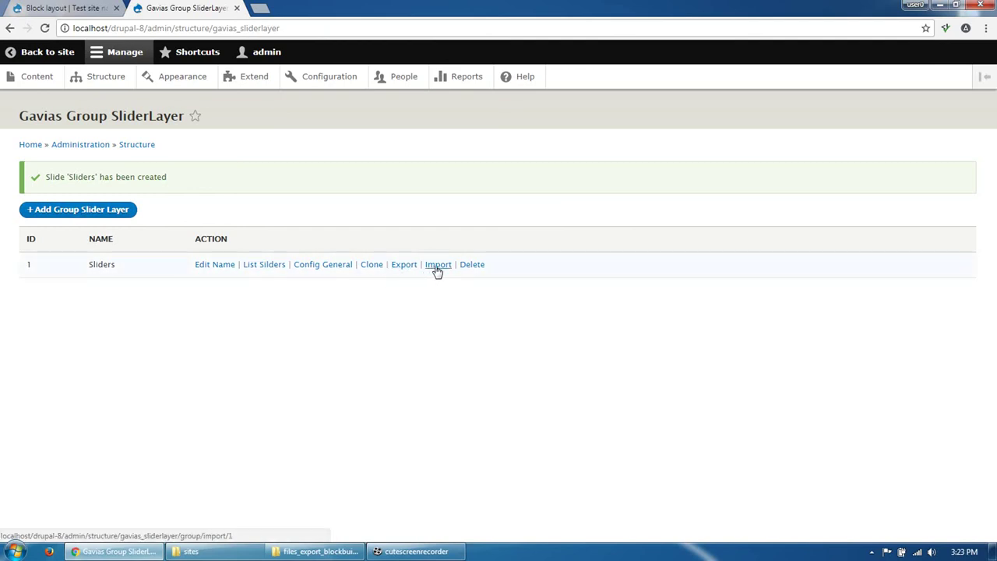
Step: Switch to Windows Explorer, go up to the gavias_kiamo_full folder and extract files_export_sliderlayer.zip into its own folder
{"action": "left_click", "coordinate": [245, 549]}
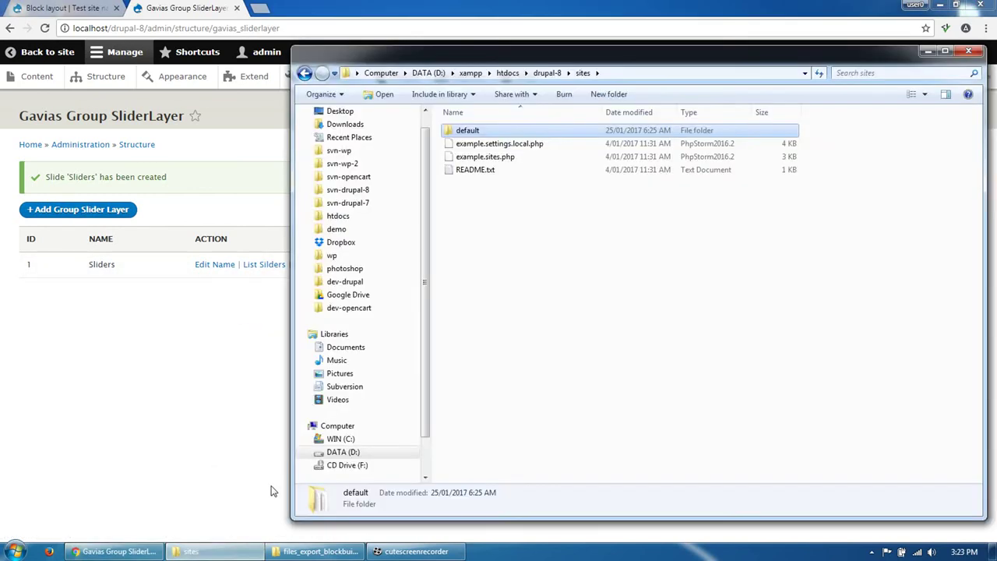
{"action": "left_click", "coordinate": [257, 550]}
{"action": "left_click", "coordinate": [330, 507]}
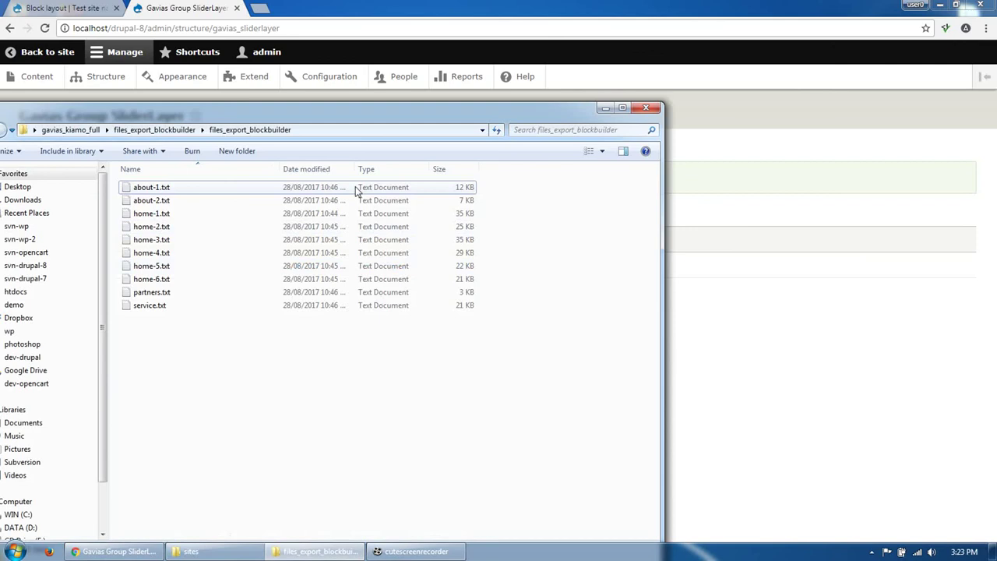
{"action": "left_click", "coordinate": [160, 130]}
{"action": "left_click", "coordinate": [71, 131]}
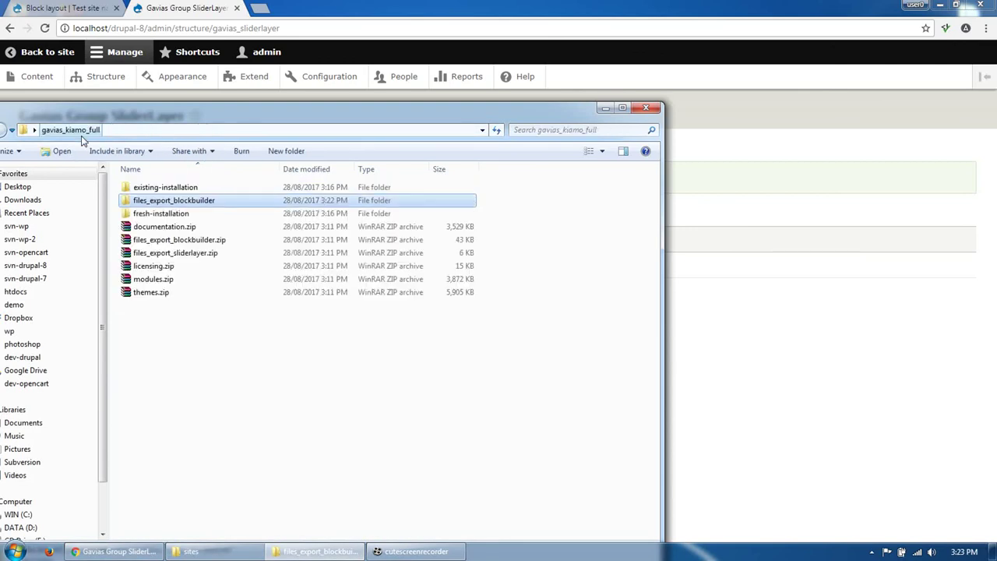
{"action": "right_click", "coordinate": [191, 254]}
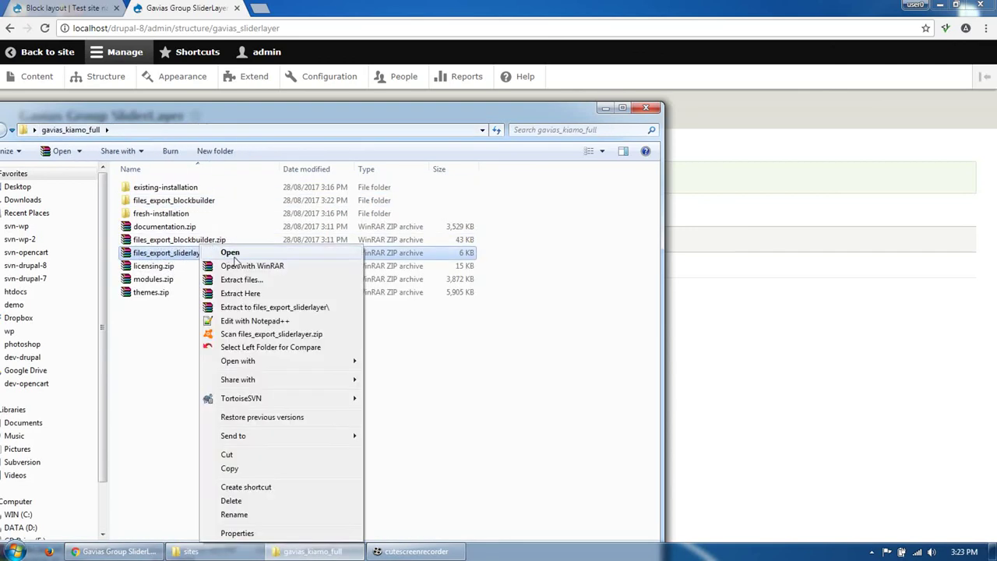
{"action": "left_click", "coordinate": [255, 308]}
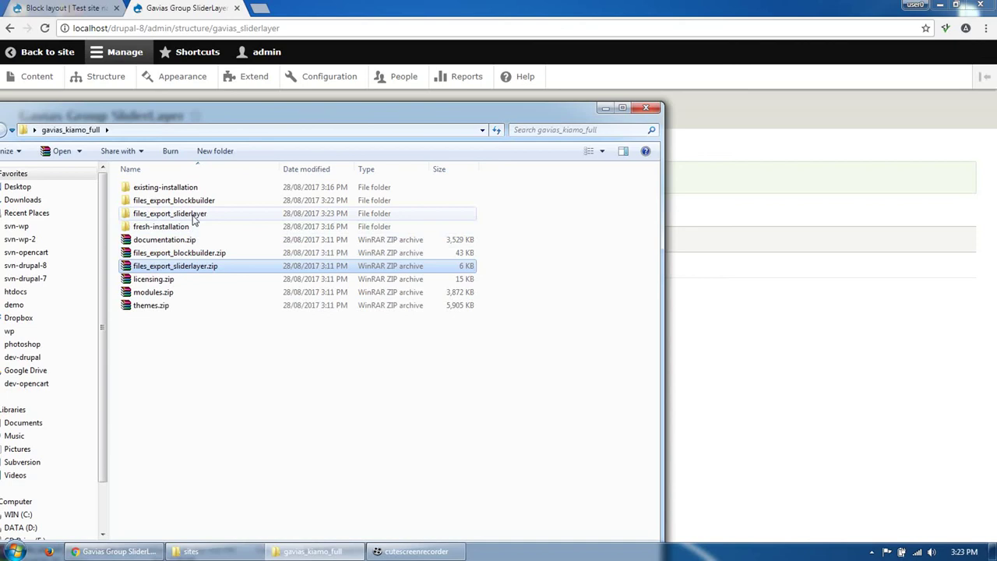
Step: Open the extracted files_export_sliderlayer folder and its inner folder, select sliderlayer-main.txt and move the window aside
{"action": "left_click", "coordinate": [194, 218]}
{"action": "double_click", "coordinate": [194, 217]}
{"action": "double_click", "coordinate": [192, 191]}
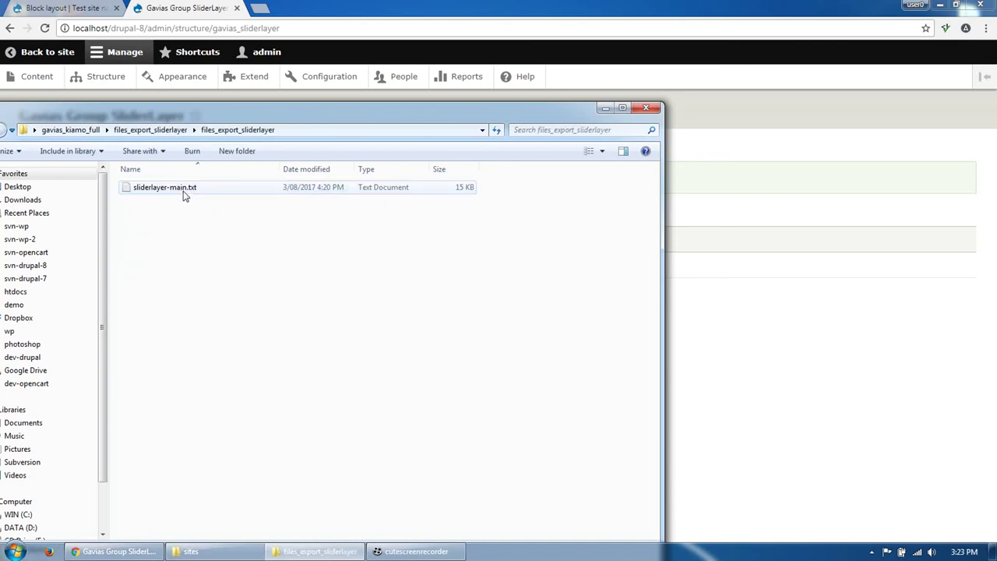
{"action": "left_click", "coordinate": [191, 184]}
{"action": "left_click_drag", "start_coordinate": [202, 115], "coordinate": [608, 183]}
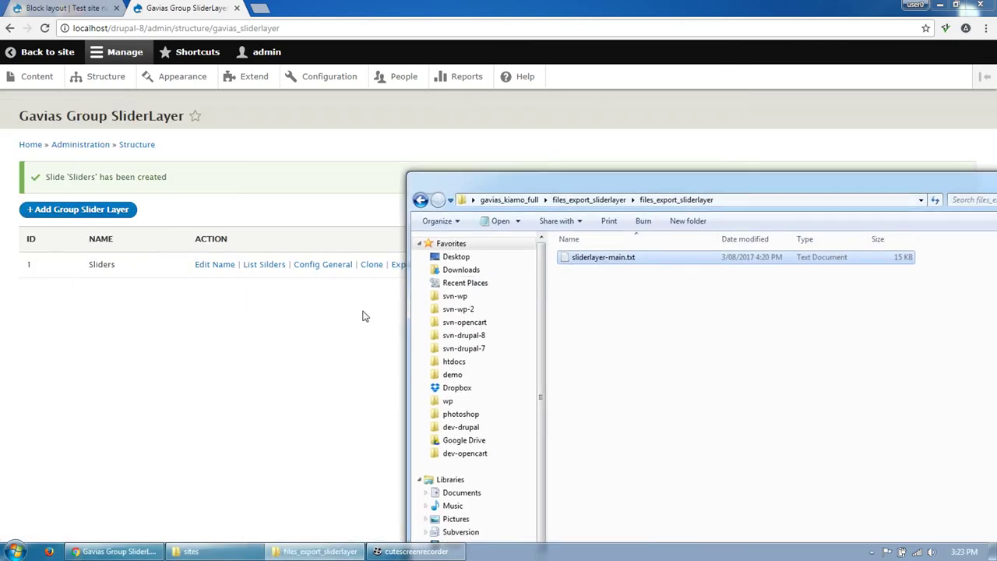
Step: Return to the browser and import sliderlayer-main.txt into the Sliders group
{"action": "left_click", "coordinate": [364, 316]}
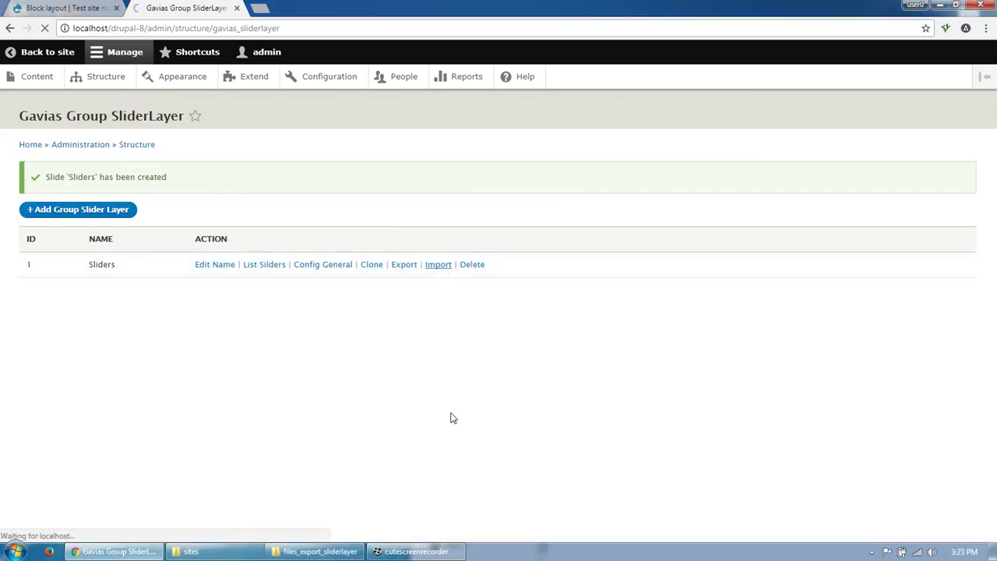
{"action": "left_click", "coordinate": [319, 551]}
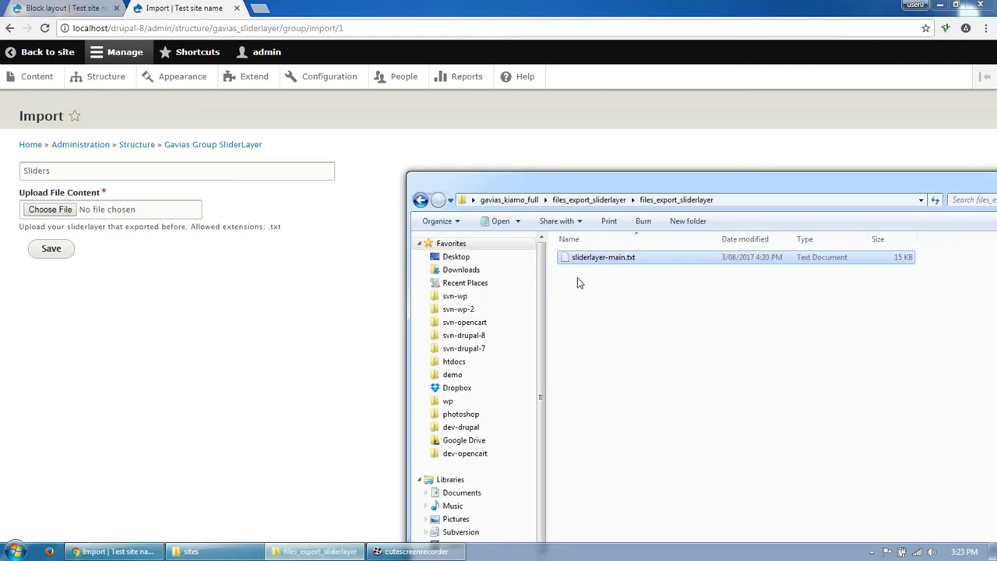
{"action": "left_click_drag", "start_coordinate": [590, 259], "coordinate": [52, 209]}
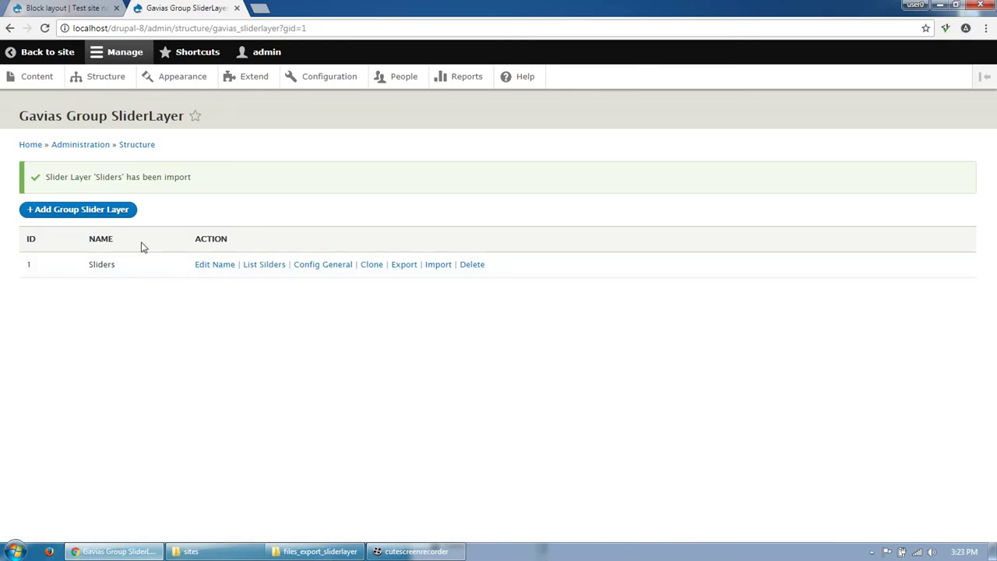
Step: Place the Gavias SliderLayer – Sliders block in the Other region from the block layout, with its title display turned off
{"action": "left_click", "coordinate": [107, 88]}
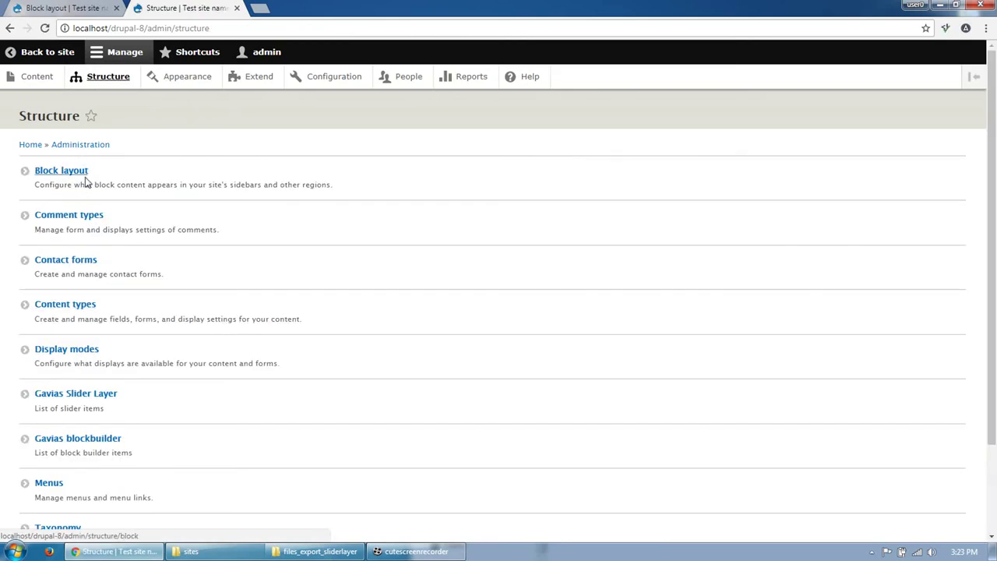
{"action": "scroll", "coordinate": [537, 320], "scroll_direction": "down", "scroll_amount": 20}
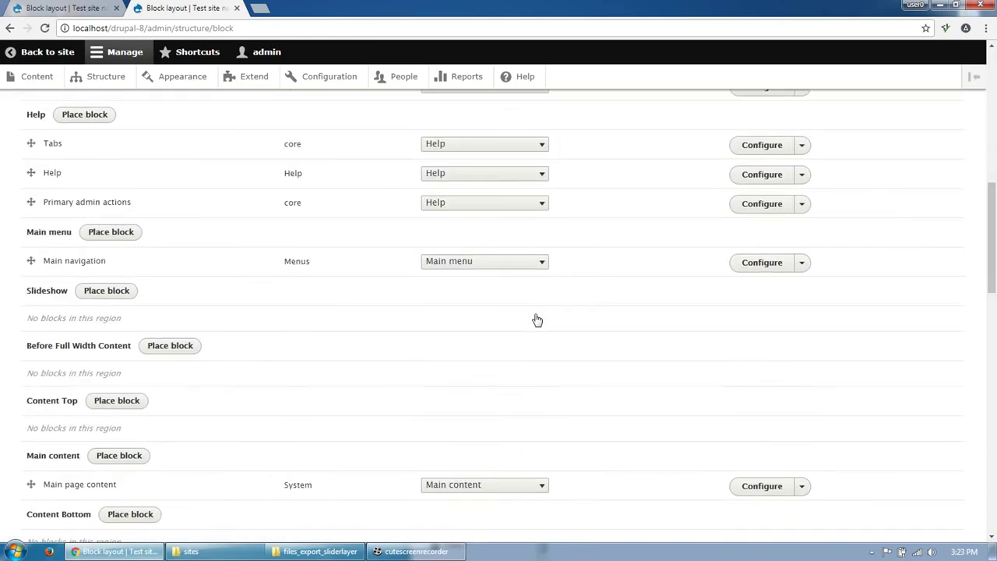
{"action": "scroll", "coordinate": [191, 415], "scroll_direction": "down", "scroll_amount": 3}
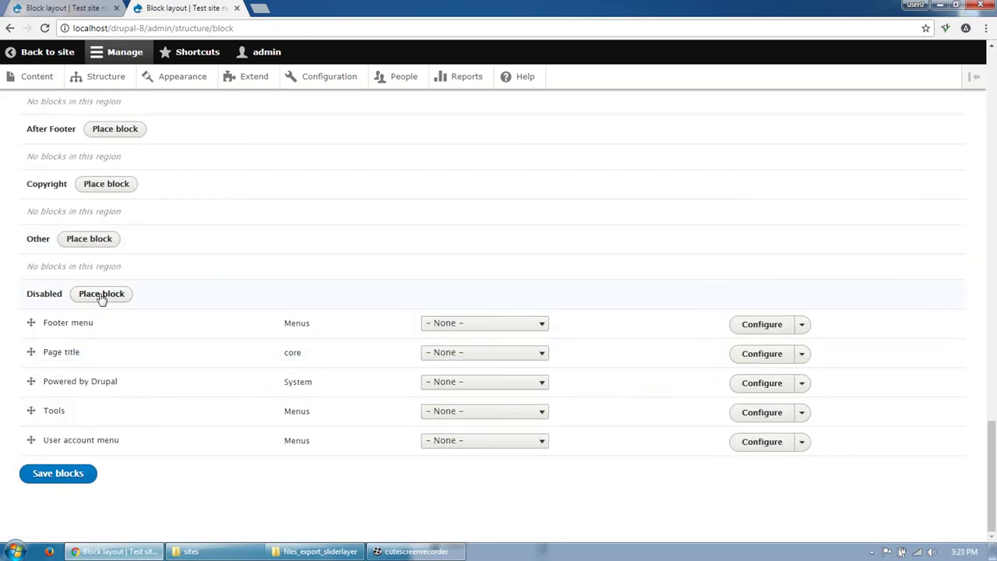
{"action": "left_click", "coordinate": [101, 296]}
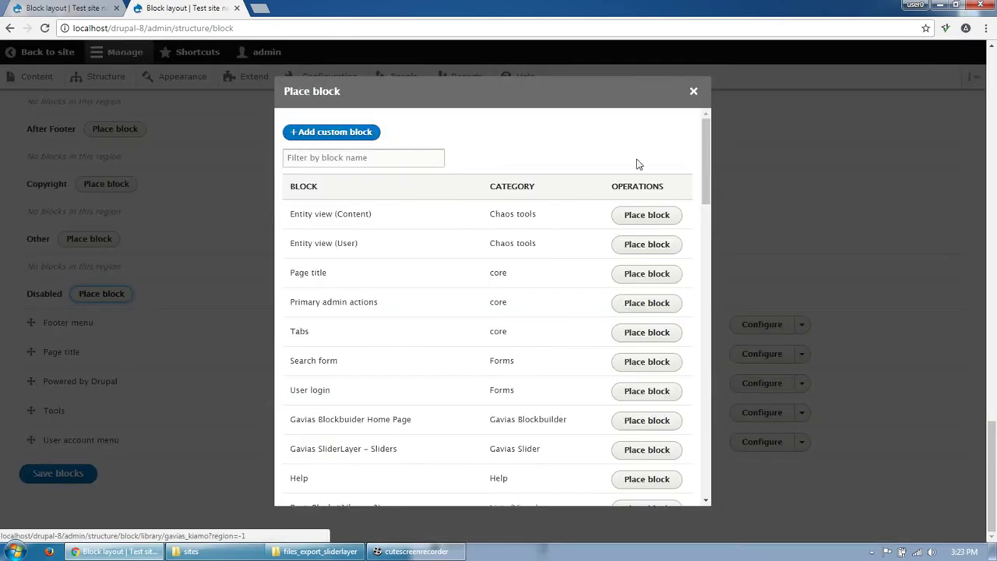
{"action": "left_click", "coordinate": [694, 93]}
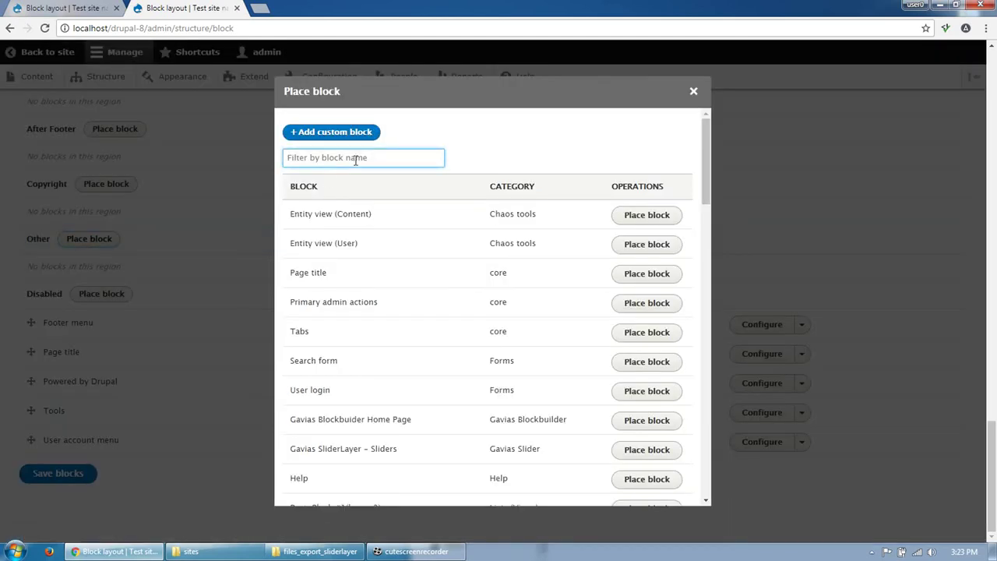
{"action": "type", "text": "slider"}
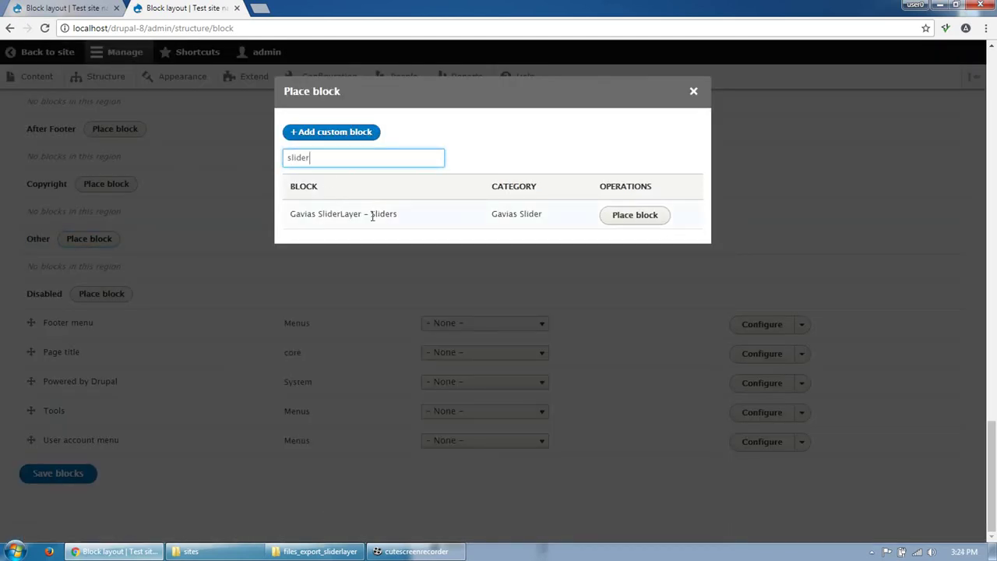
{"action": "left_click", "coordinate": [620, 216]}
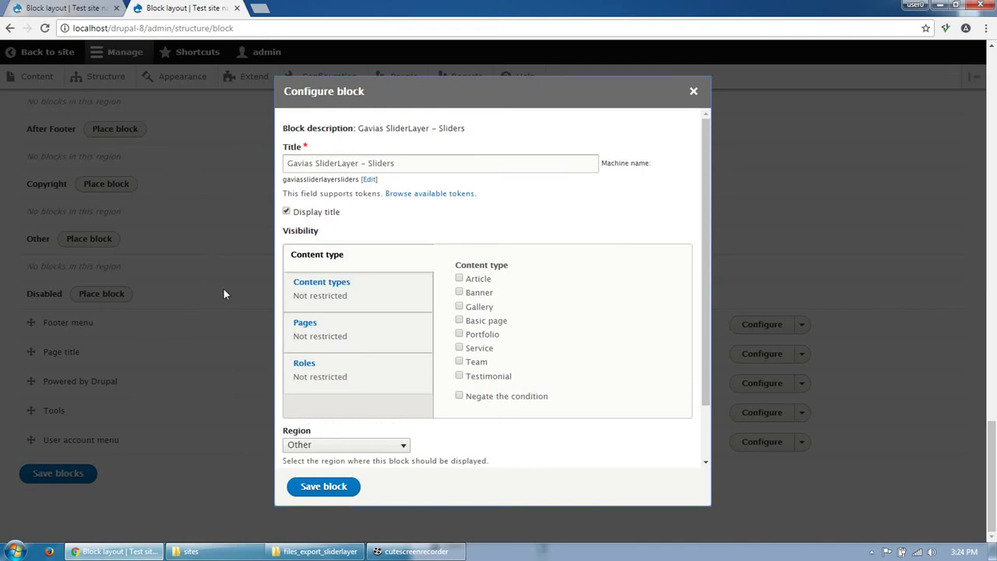
{"action": "left_click", "coordinate": [319, 216]}
{"action": "left_click", "coordinate": [335, 494]}
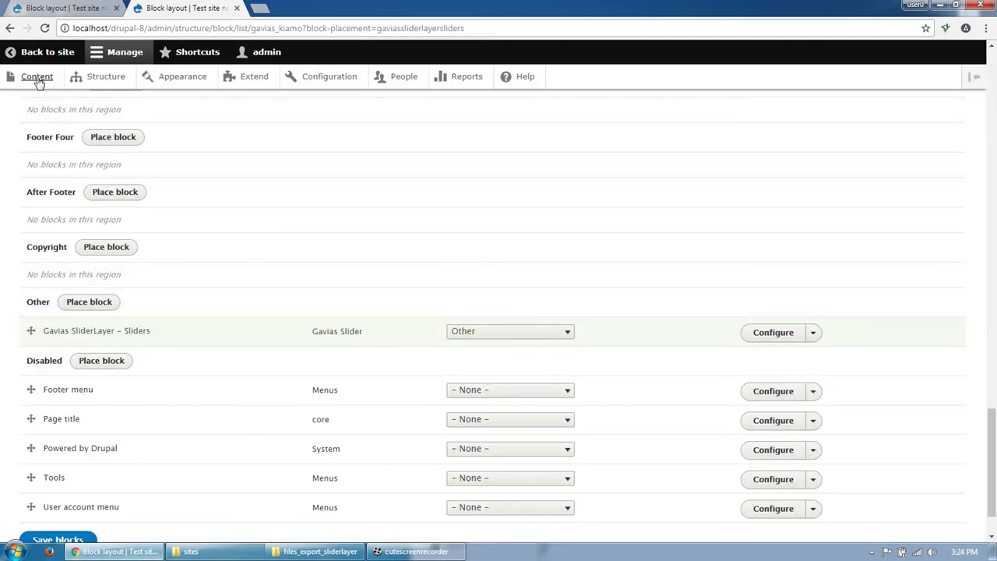
Step: Open the Home Page's block builder, assign Gavias SliderLayer – Sliders to the Slider #1 Drupal block and save
{"action": "left_click", "coordinate": [38, 77]}
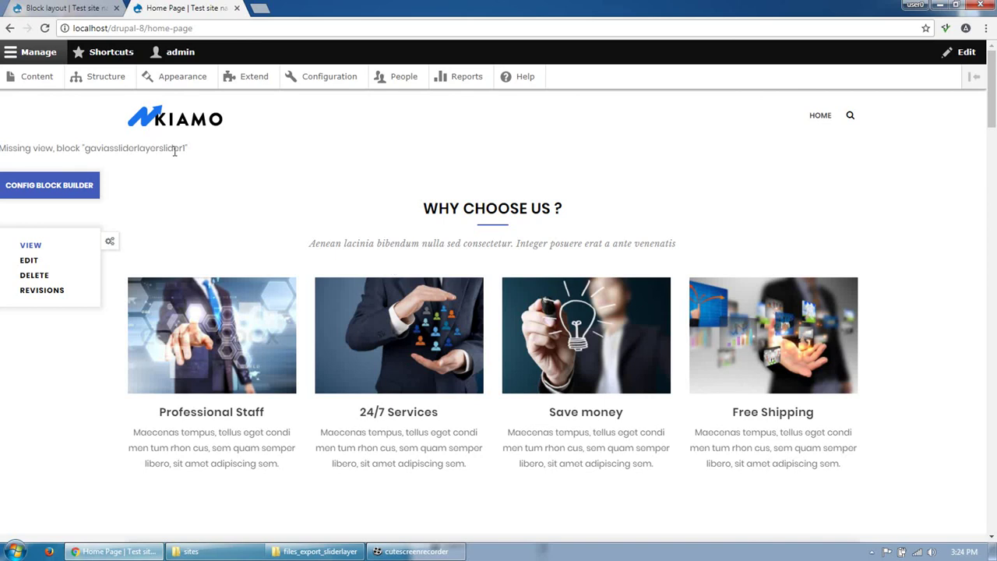
{"action": "left_click", "coordinate": [81, 193]}
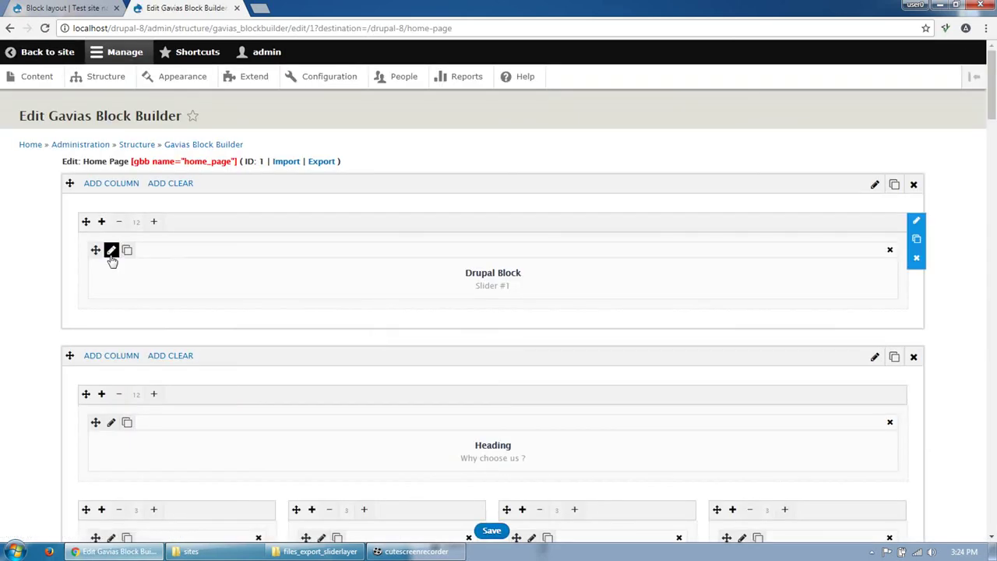
{"action": "left_click", "coordinate": [111, 251]}
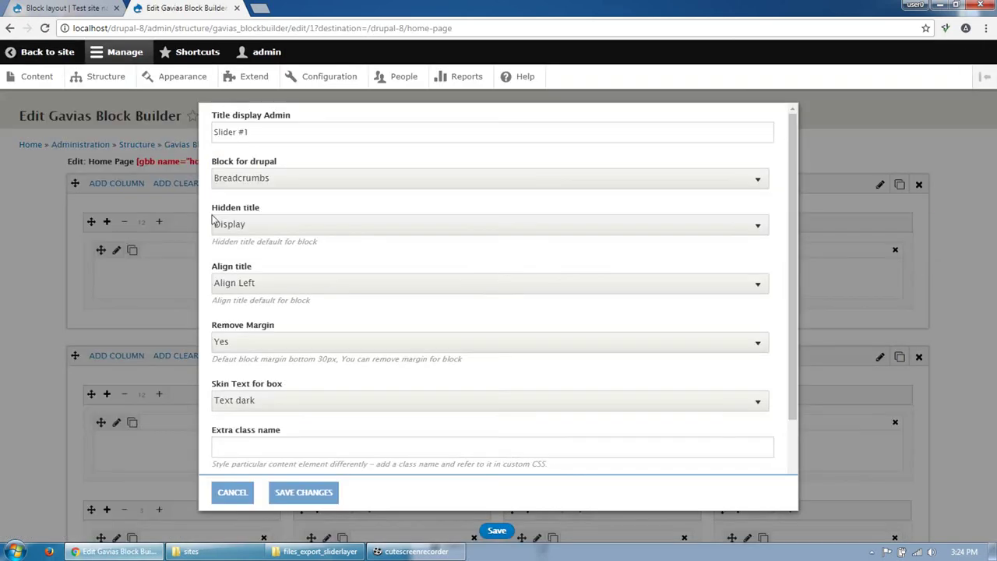
{"action": "left_click", "coordinate": [263, 181]}
{"action": "left_click", "coordinate": [283, 252]}
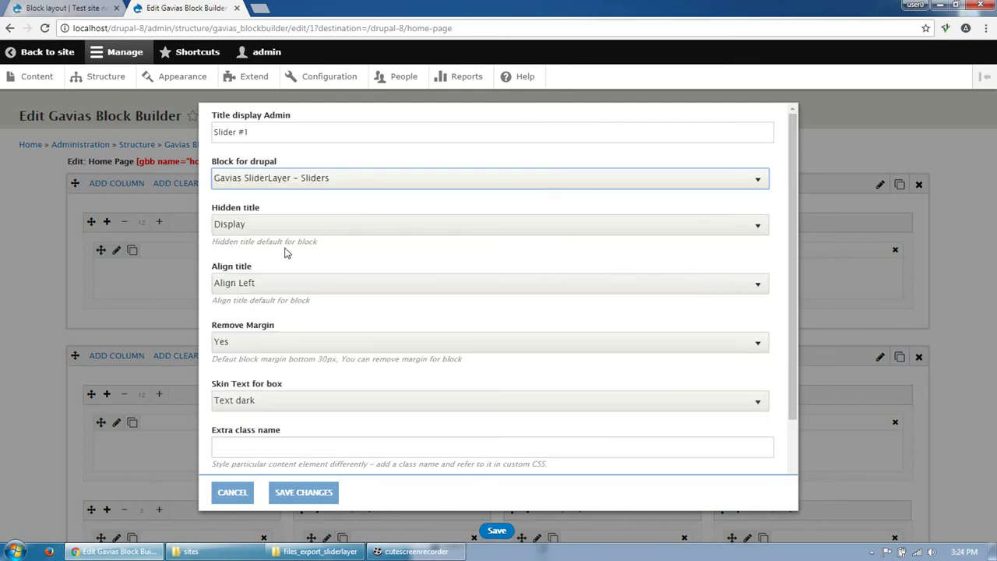
{"action": "left_click", "coordinate": [304, 493]}
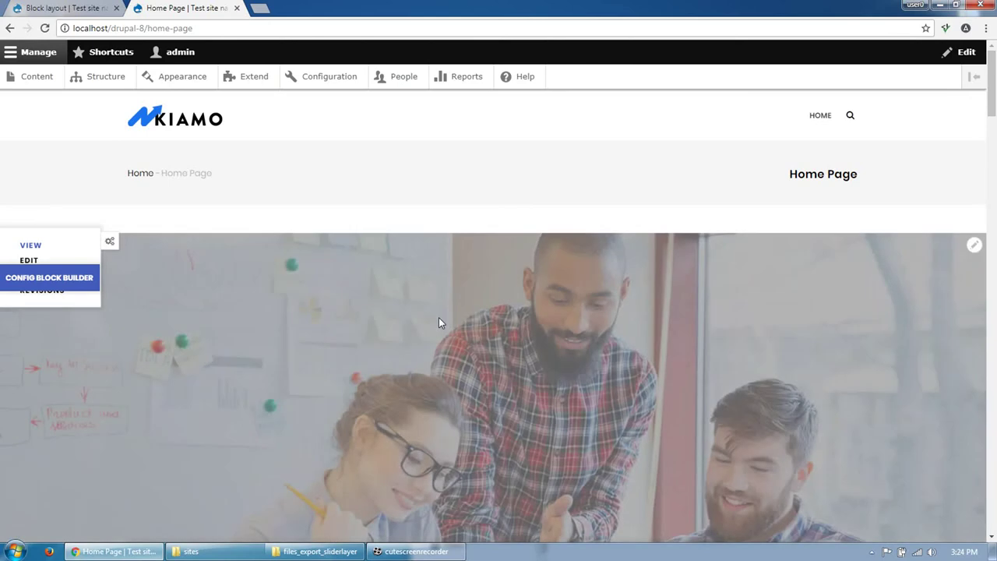
Step: Review the Home Page, edit its node to set Breadcrumb settings to Disable, and save it as published
{"action": "scroll", "coordinate": [996, 237], "scroll_direction": "down", "scroll_amount": 10}
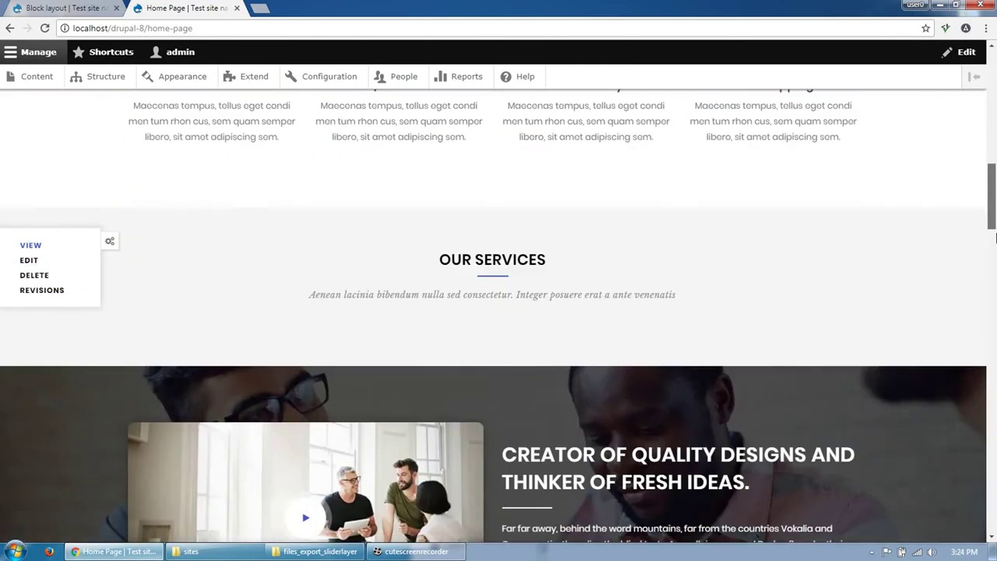
{"action": "scroll", "coordinate": [996, 238], "scroll_direction": "down", "scroll_amount": 15}
{"action": "scroll", "coordinate": [994, 288], "scroll_direction": "up", "scroll_amount": 5}
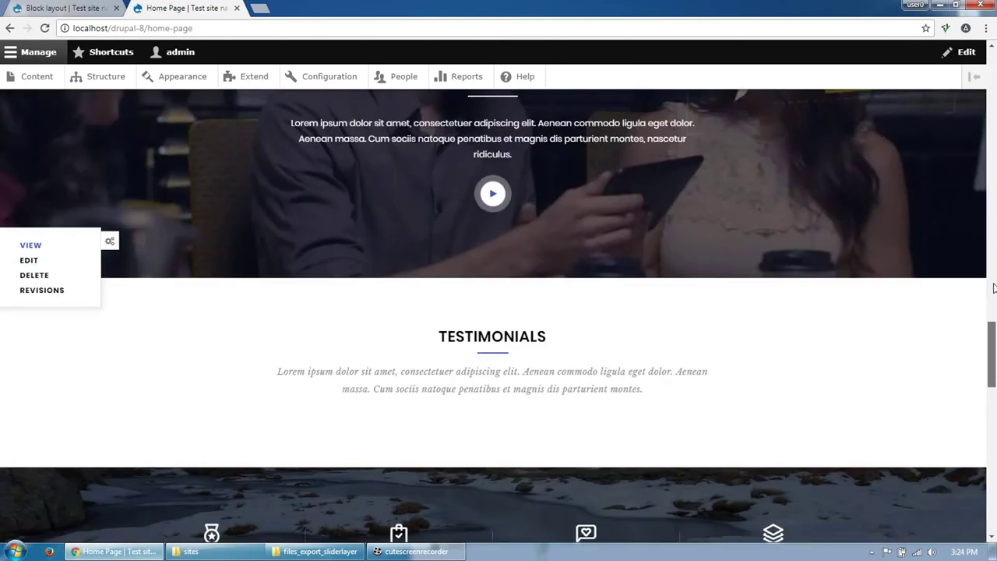
{"action": "scroll", "coordinate": [994, 288], "scroll_direction": "up", "scroll_amount": 15}
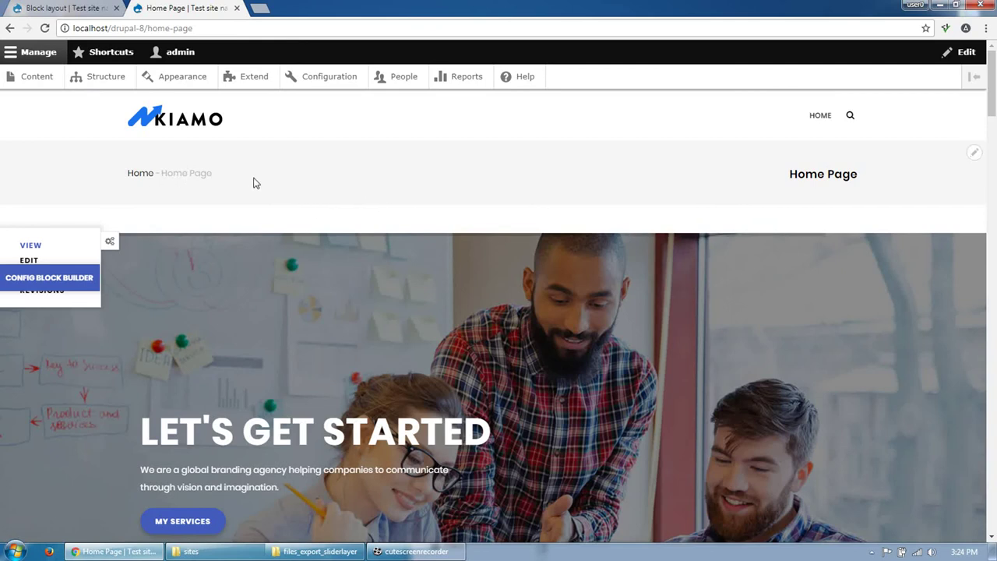
{"action": "scroll", "coordinate": [151, 163], "scroll_direction": "down", "scroll_amount": 1}
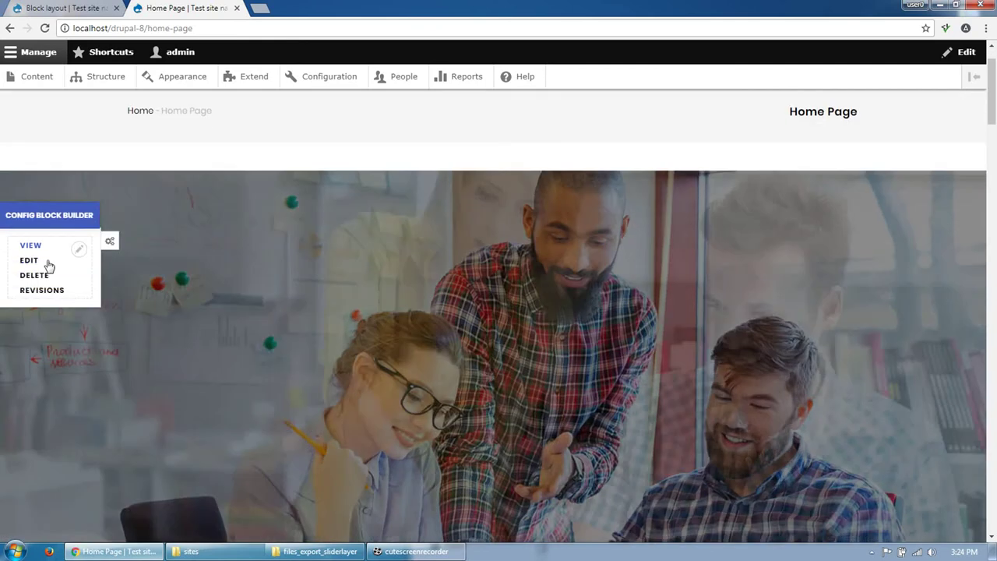
{"action": "left_click", "coordinate": [35, 262]}
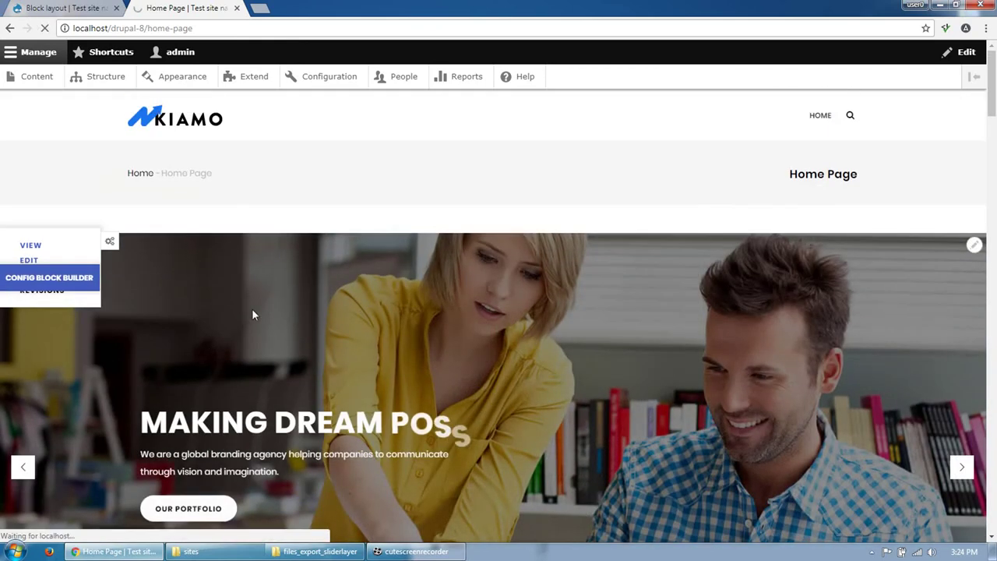
{"action": "scroll", "coordinate": [506, 372], "scroll_direction": "down", "scroll_amount": 2}
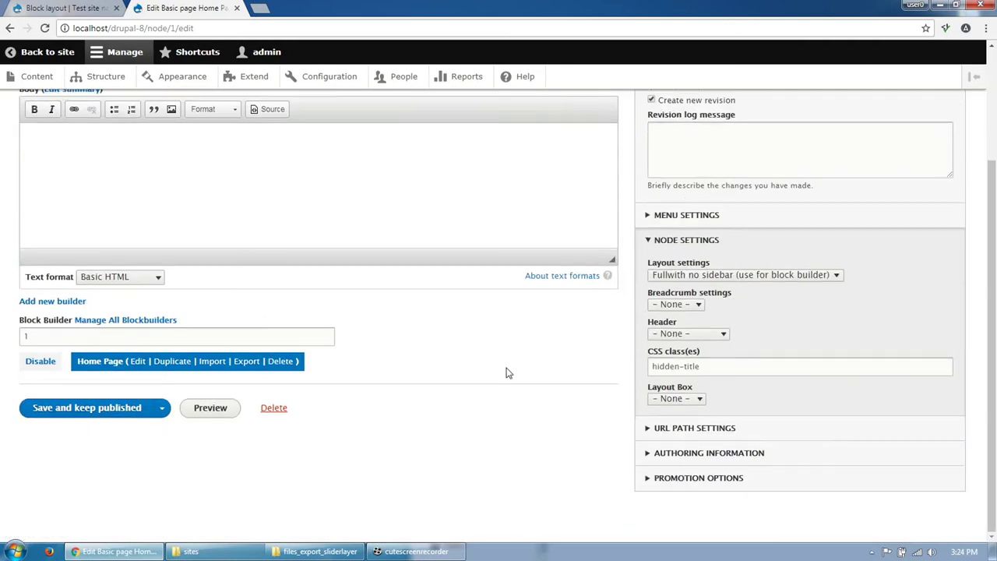
{"action": "left_click", "coordinate": [677, 304]}
{"action": "left_click", "coordinate": [667, 345]}
{"action": "left_click", "coordinate": [95, 406]}
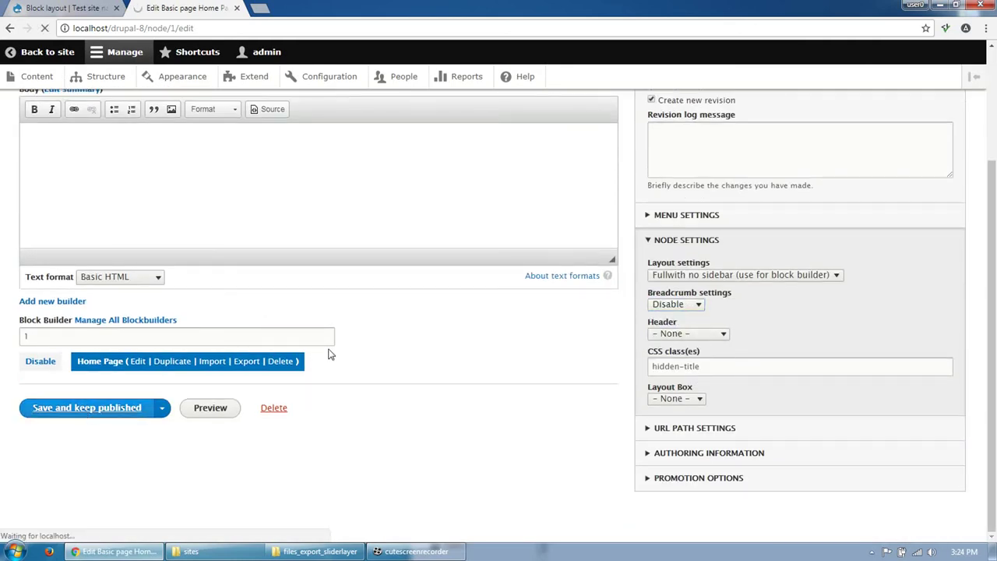
Step: Set the default front page to /node/1 in the basic site settings and save the configuration
{"action": "left_click_drag", "start_coordinate": [145, 28], "coordinate": [181, 28]}
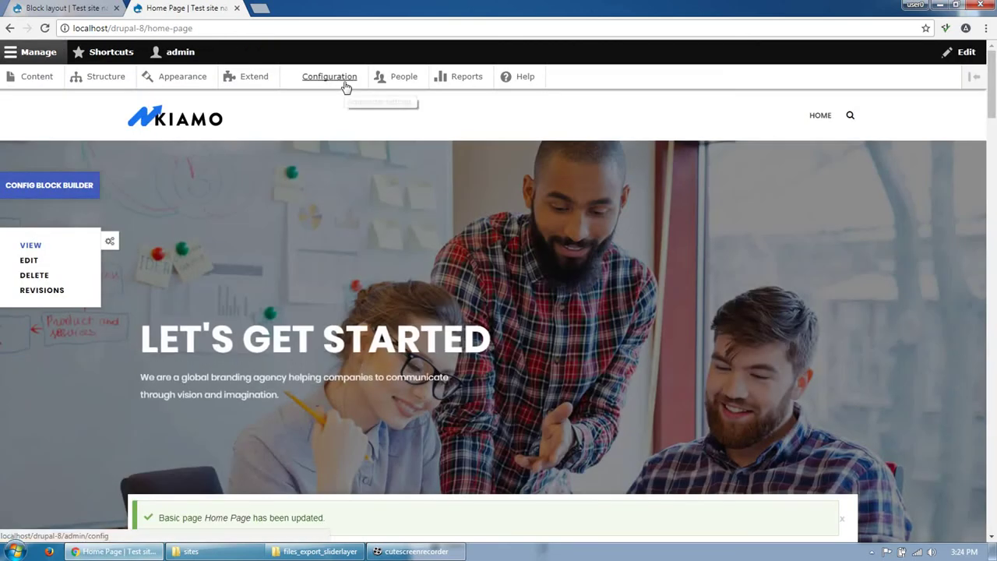
{"action": "left_click", "coordinate": [346, 86]}
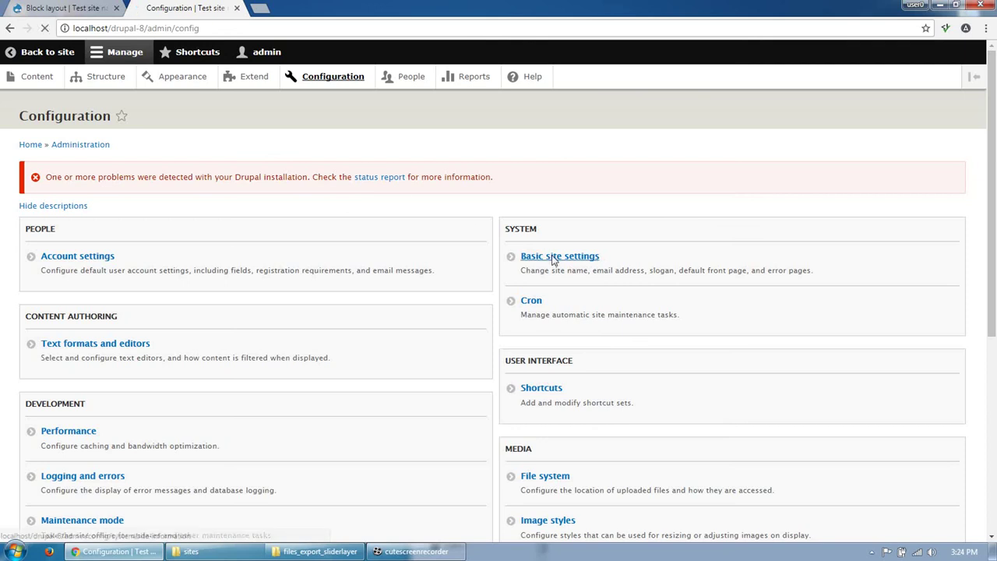
{"action": "scroll", "coordinate": [247, 302], "scroll_direction": "down", "scroll_amount": 2}
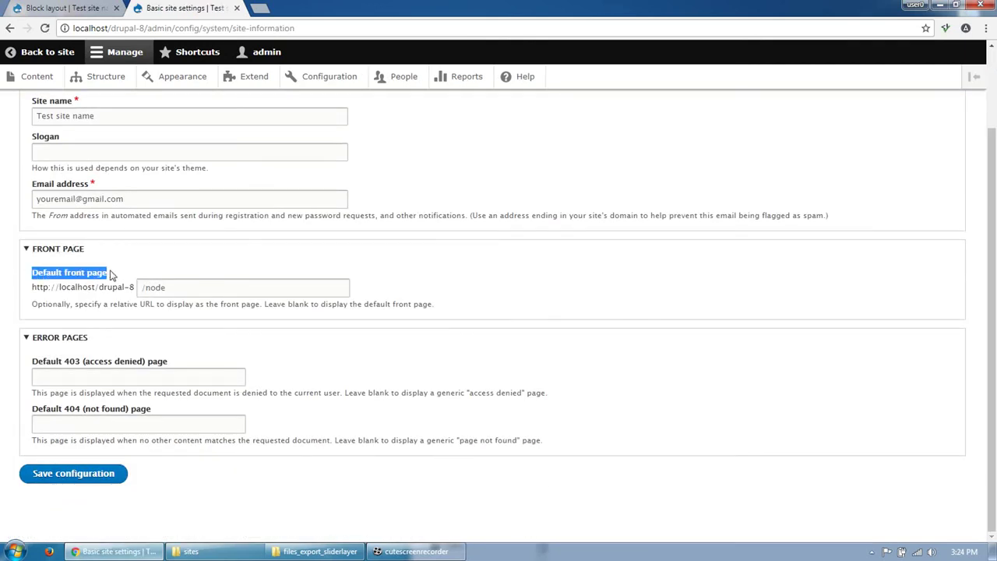
{"action": "left_click", "coordinate": [188, 288]}
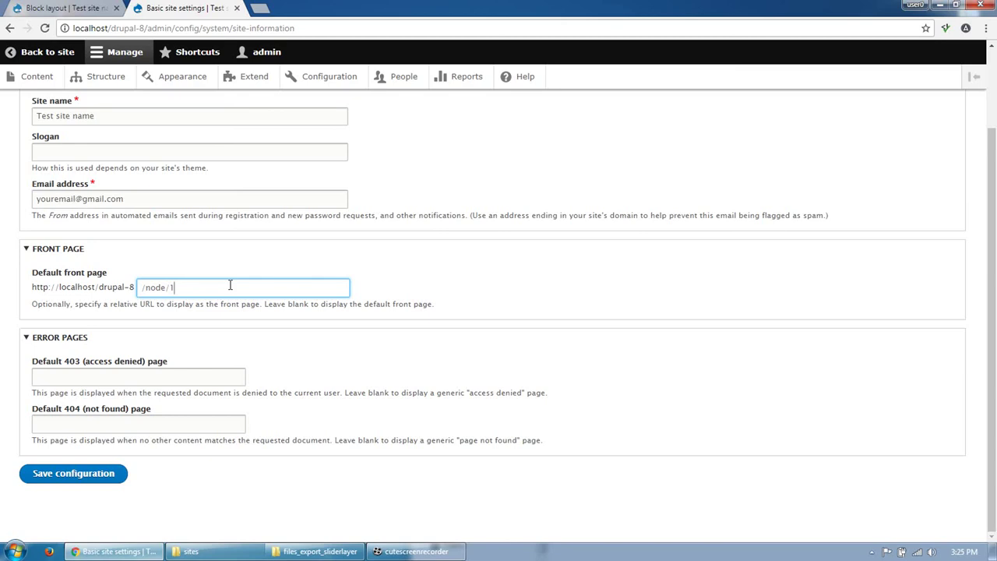
{"action": "left_click", "coordinate": [68, 475]}
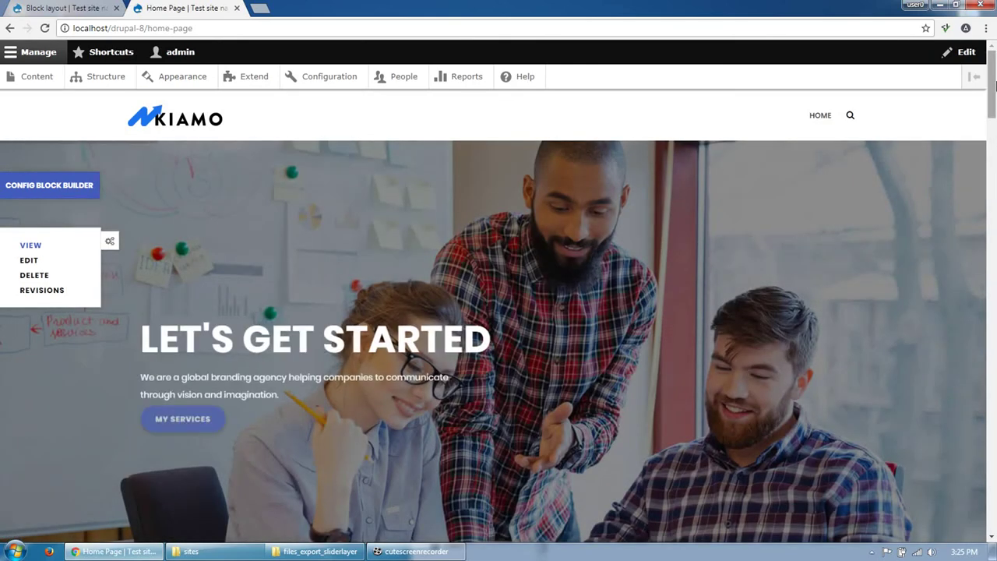
Step: Examine the finished home page's sections, open and close the embedded video, and return to the slider
{"action": "left_click_drag", "start_coordinate": [993, 86], "coordinate": [995, 173]}
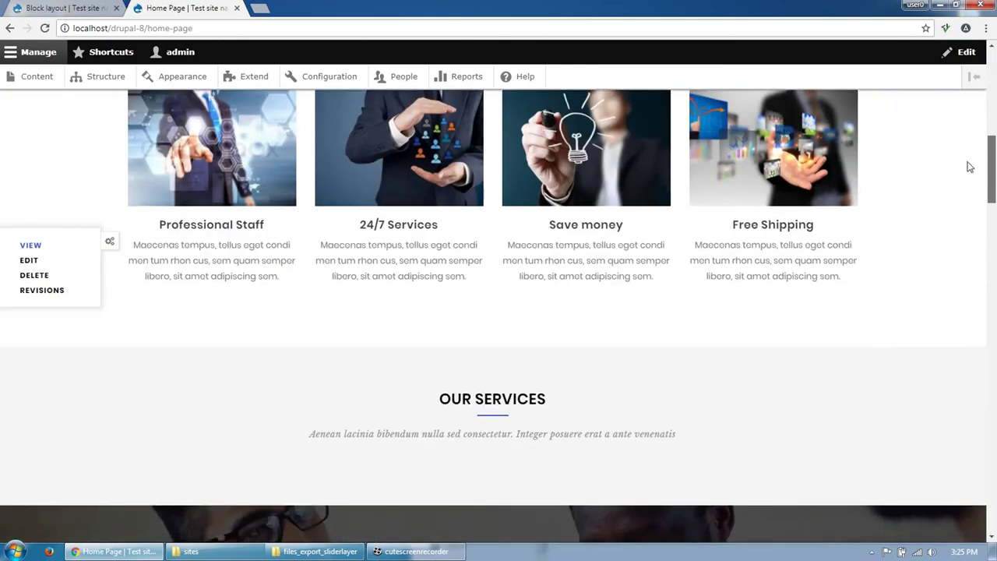
{"action": "scroll", "coordinate": [576, 265], "scroll_direction": "up", "scroll_amount": 1}
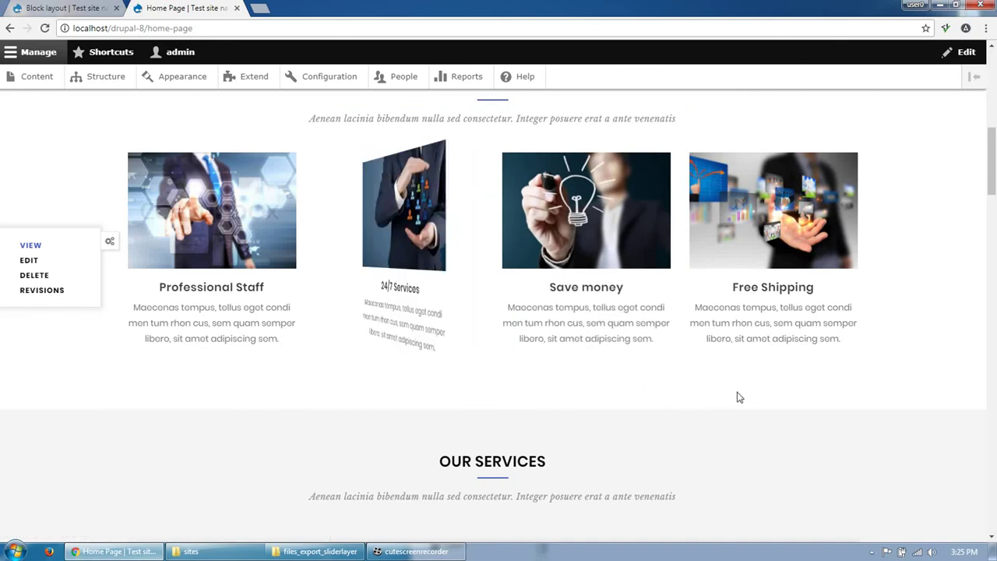
{"action": "left_click_drag", "start_coordinate": [993, 170], "coordinate": [995, 216]}
{"action": "left_click", "coordinate": [319, 365]}
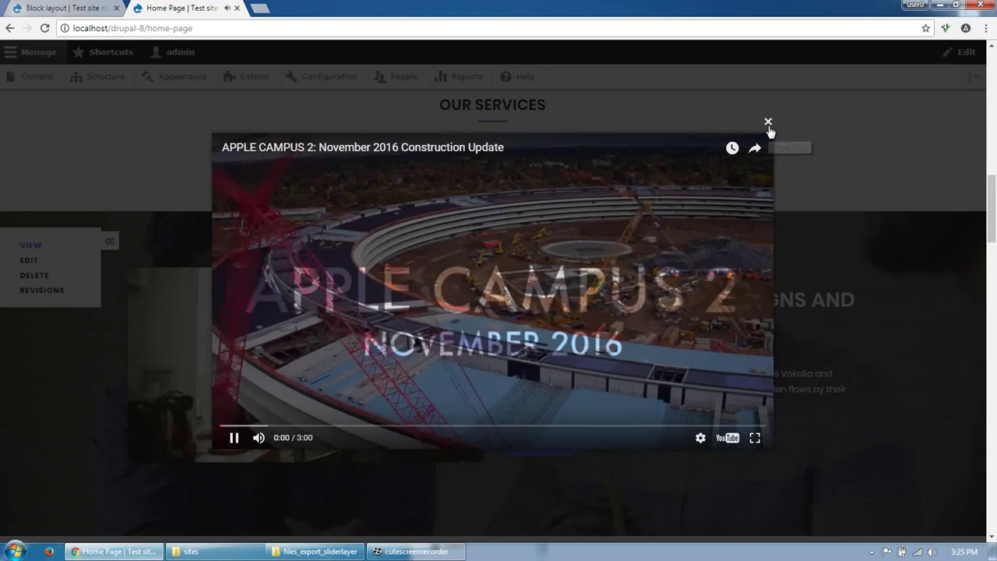
{"action": "left_click", "coordinate": [768, 122]}
{"action": "left_click_drag", "start_coordinate": [995, 200], "coordinate": [995, 54]}
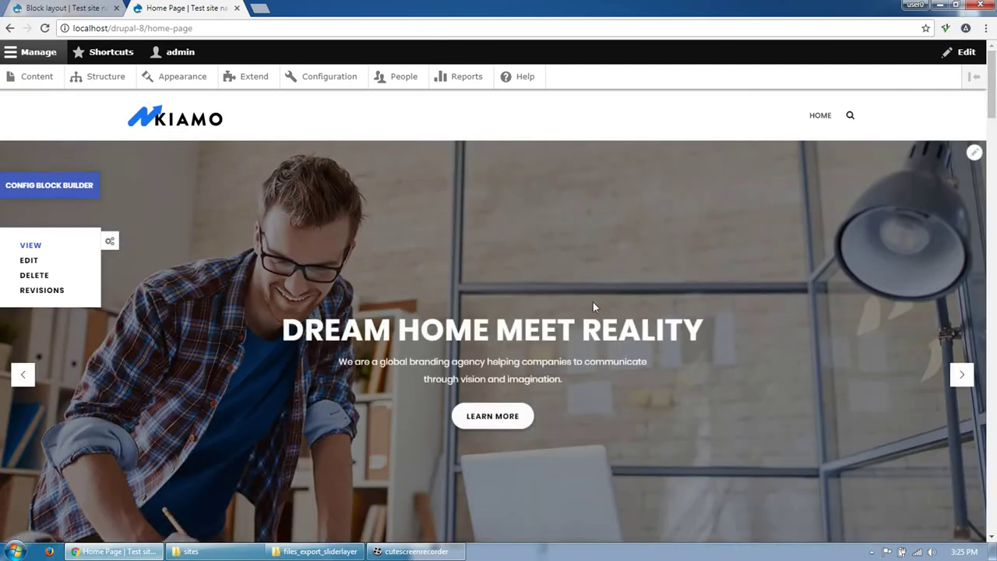
{"action": "left_click", "coordinate": [417, 551]}
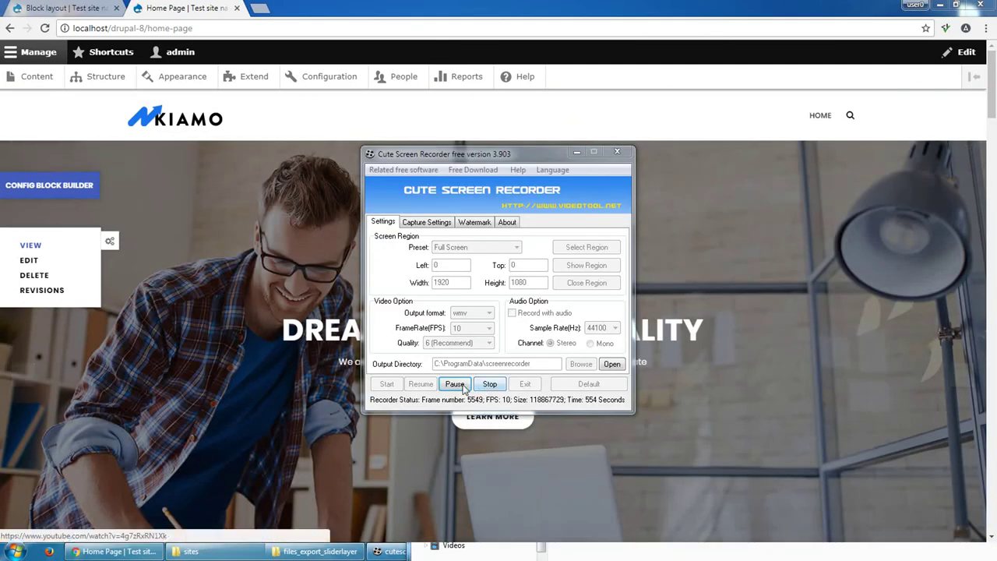